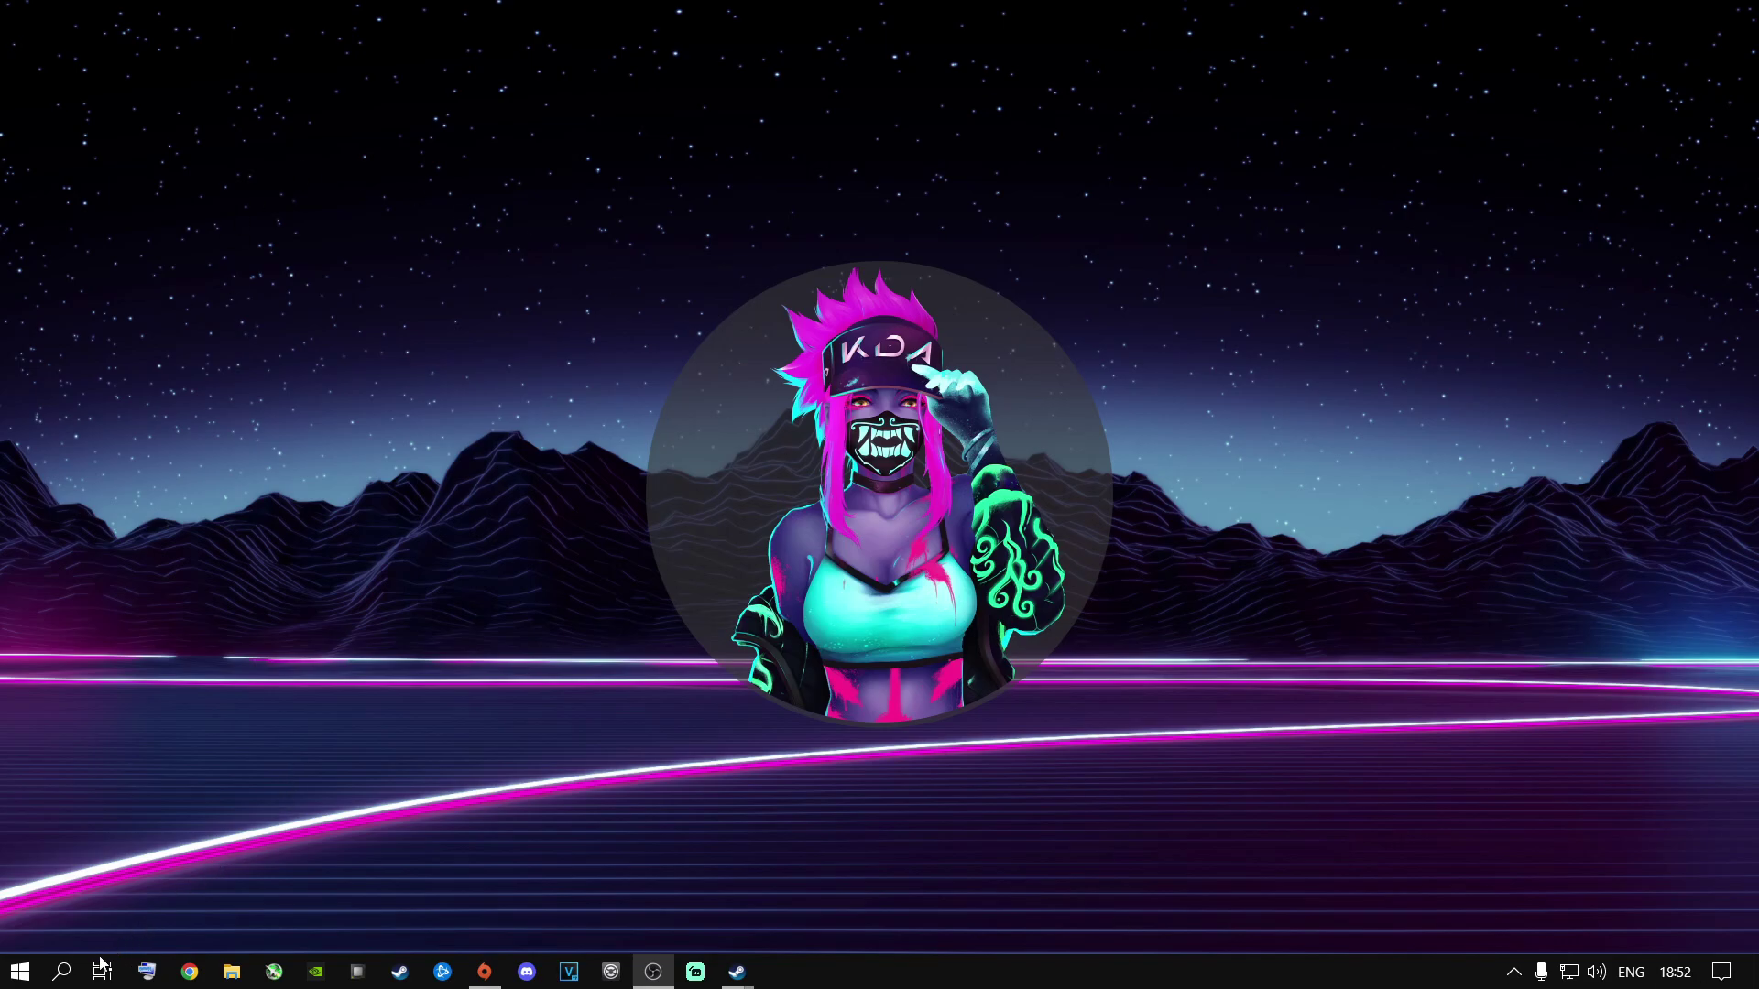
Open Windows Settings and check for new updates under Windows Update
left_click(64, 972)
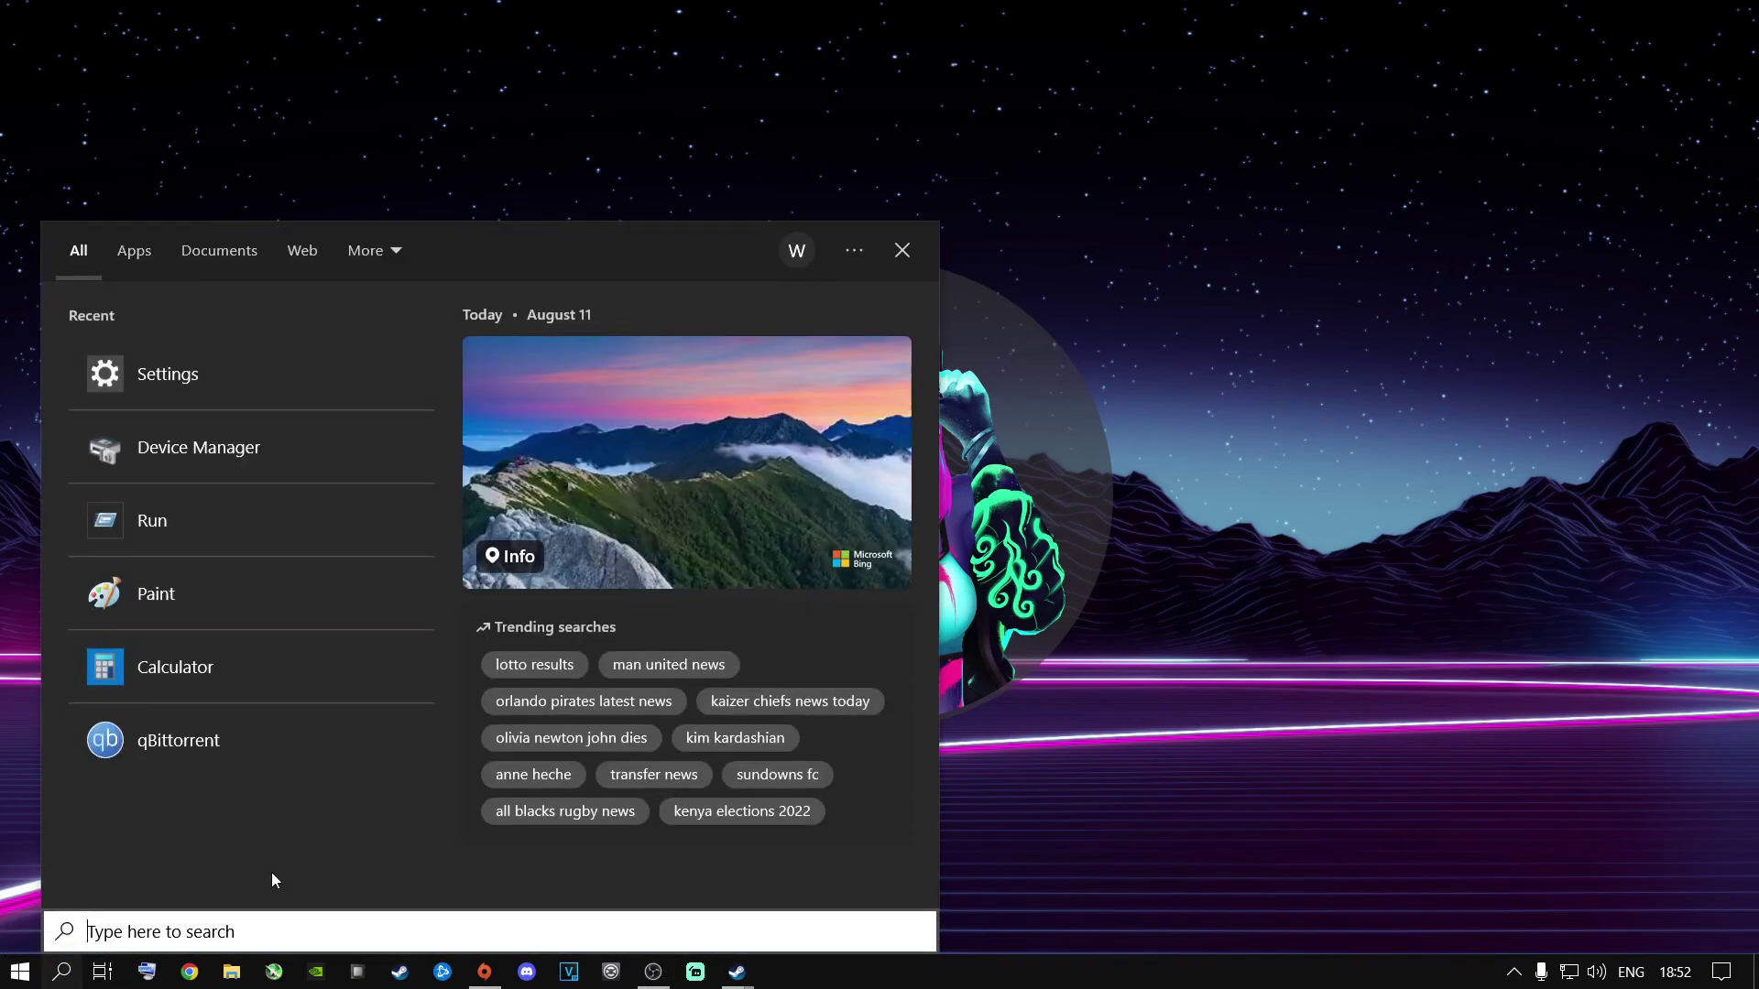
type("settingh")
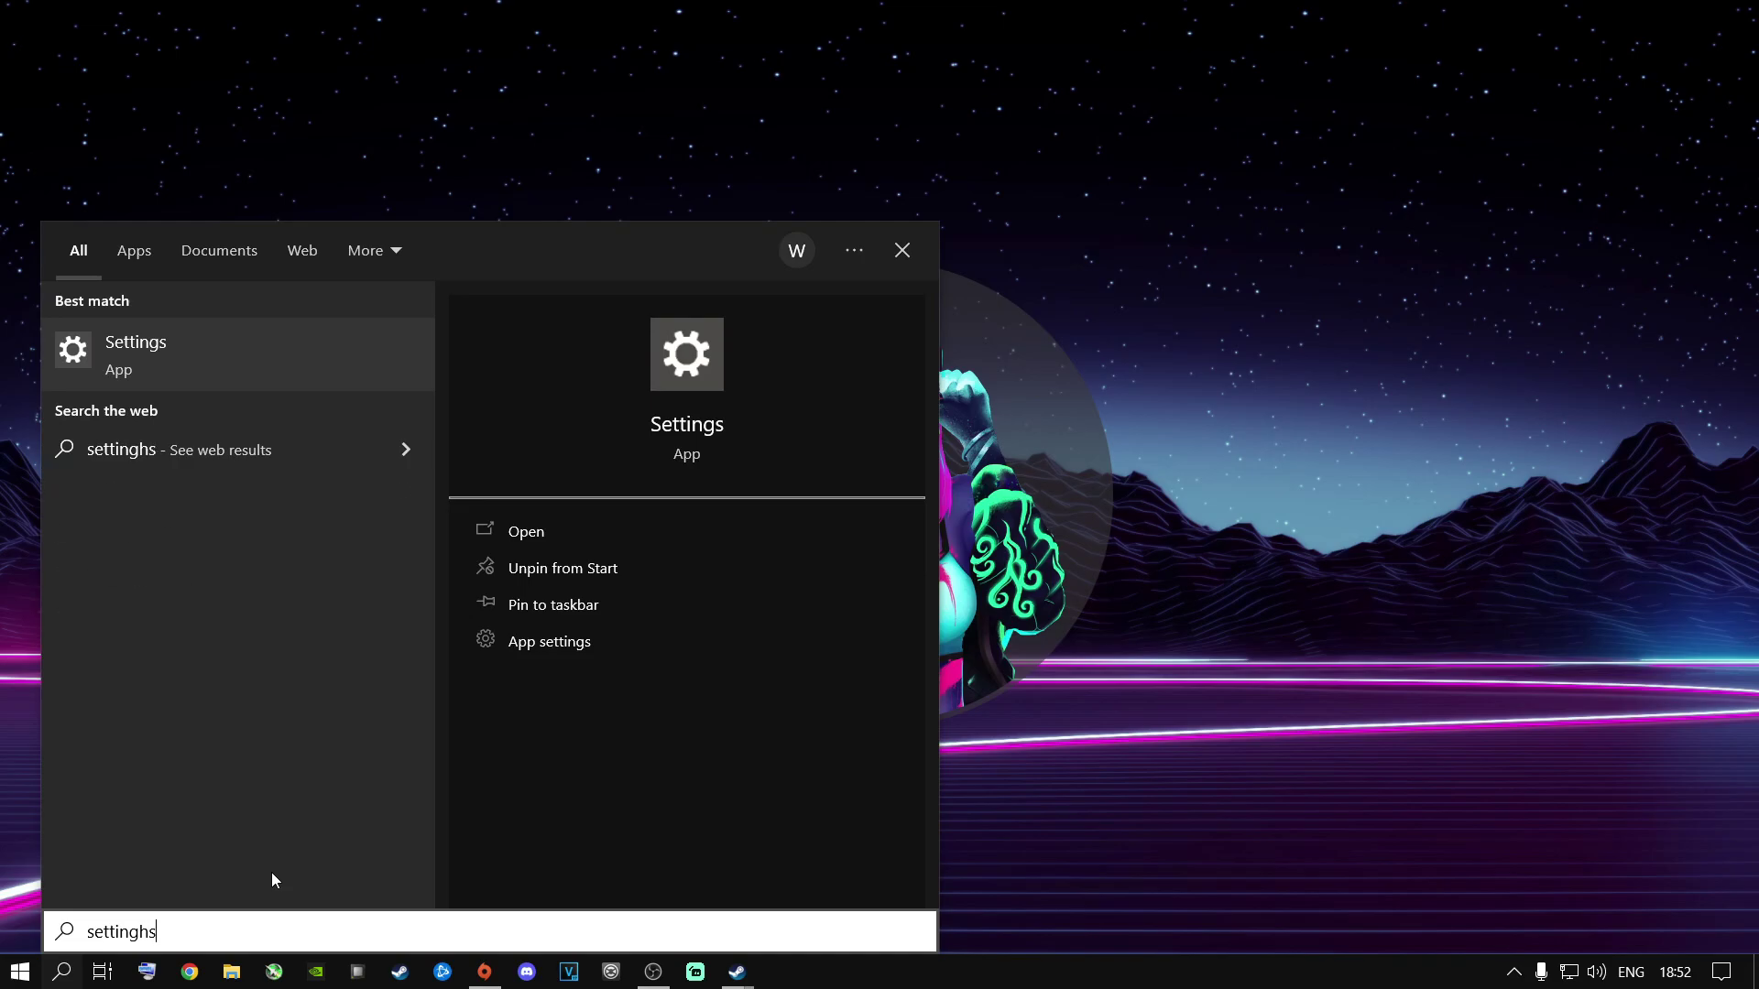
key("BackSpace")
key("Return")
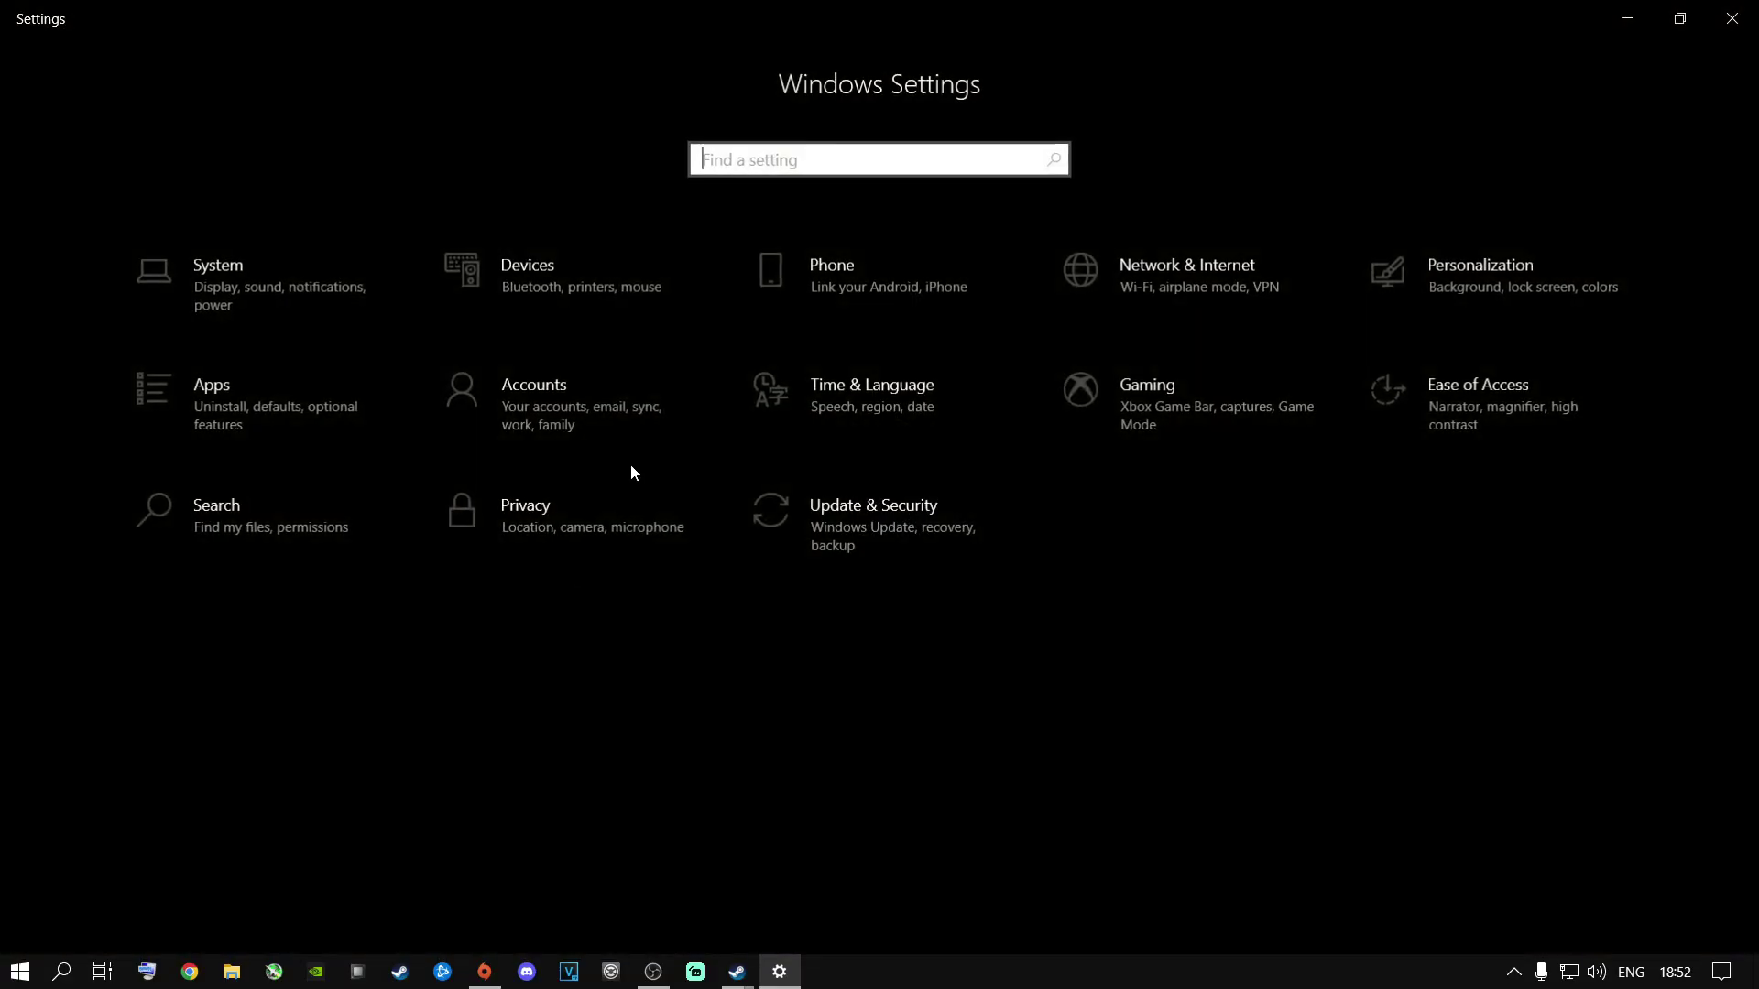
left_click(793, 506)
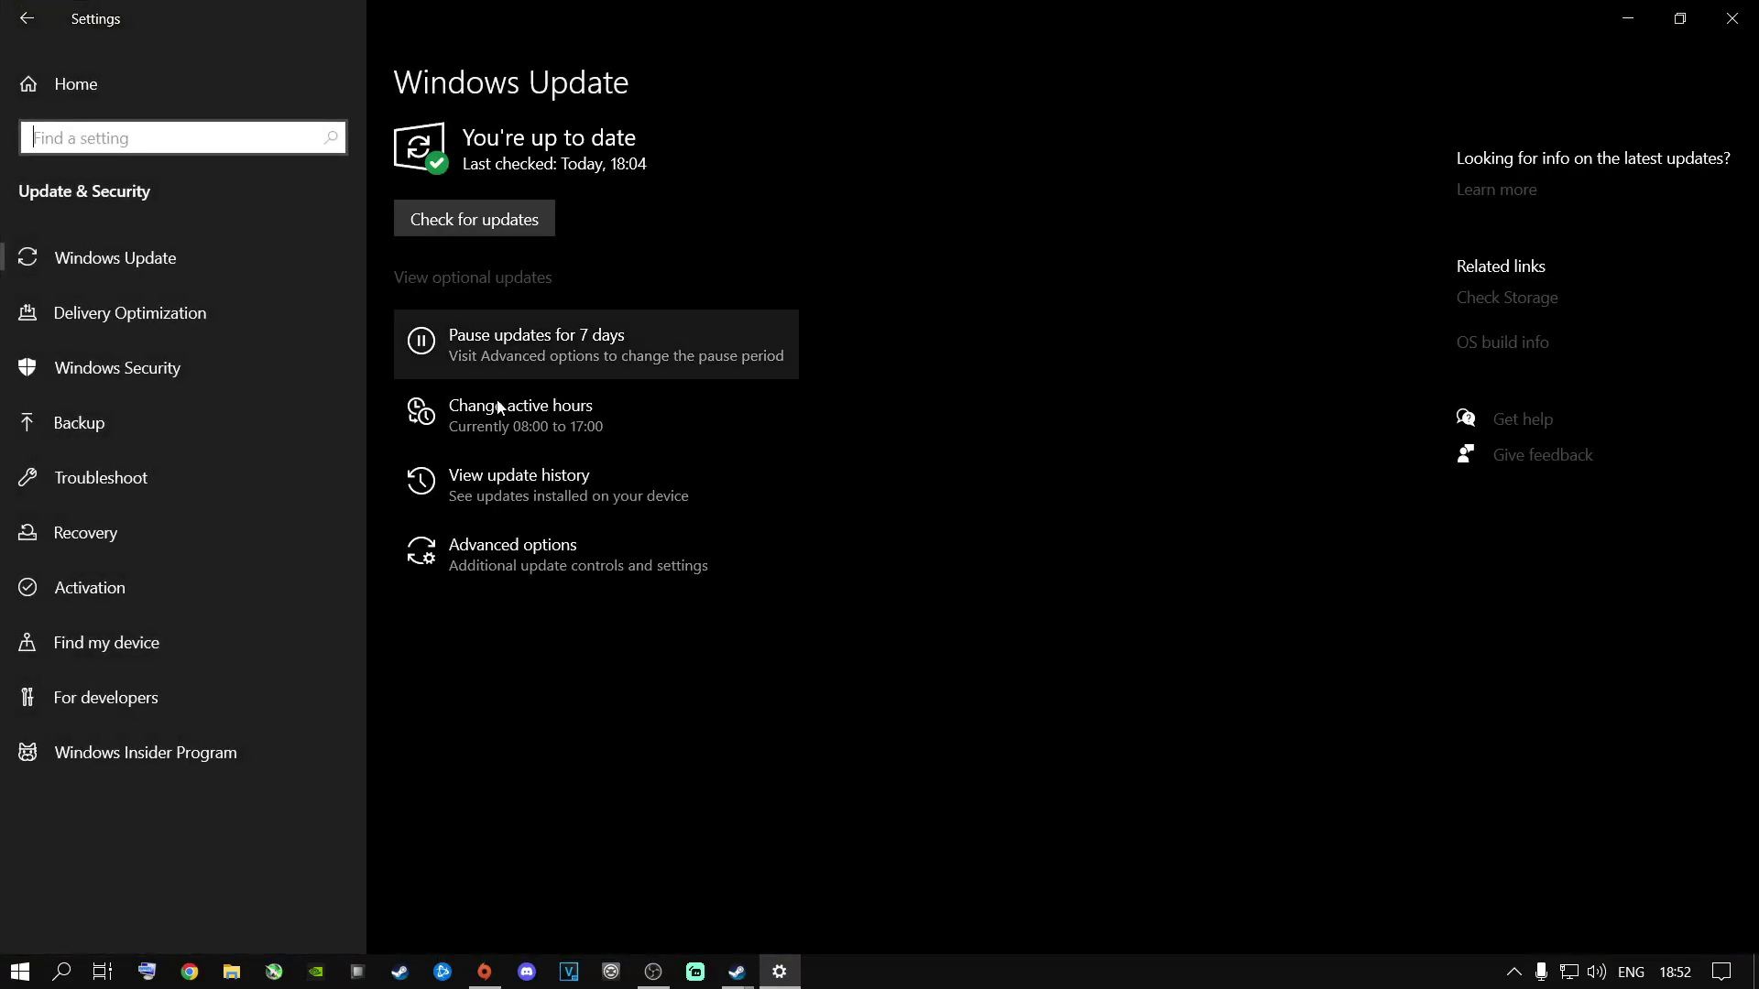
left_click(474, 220)
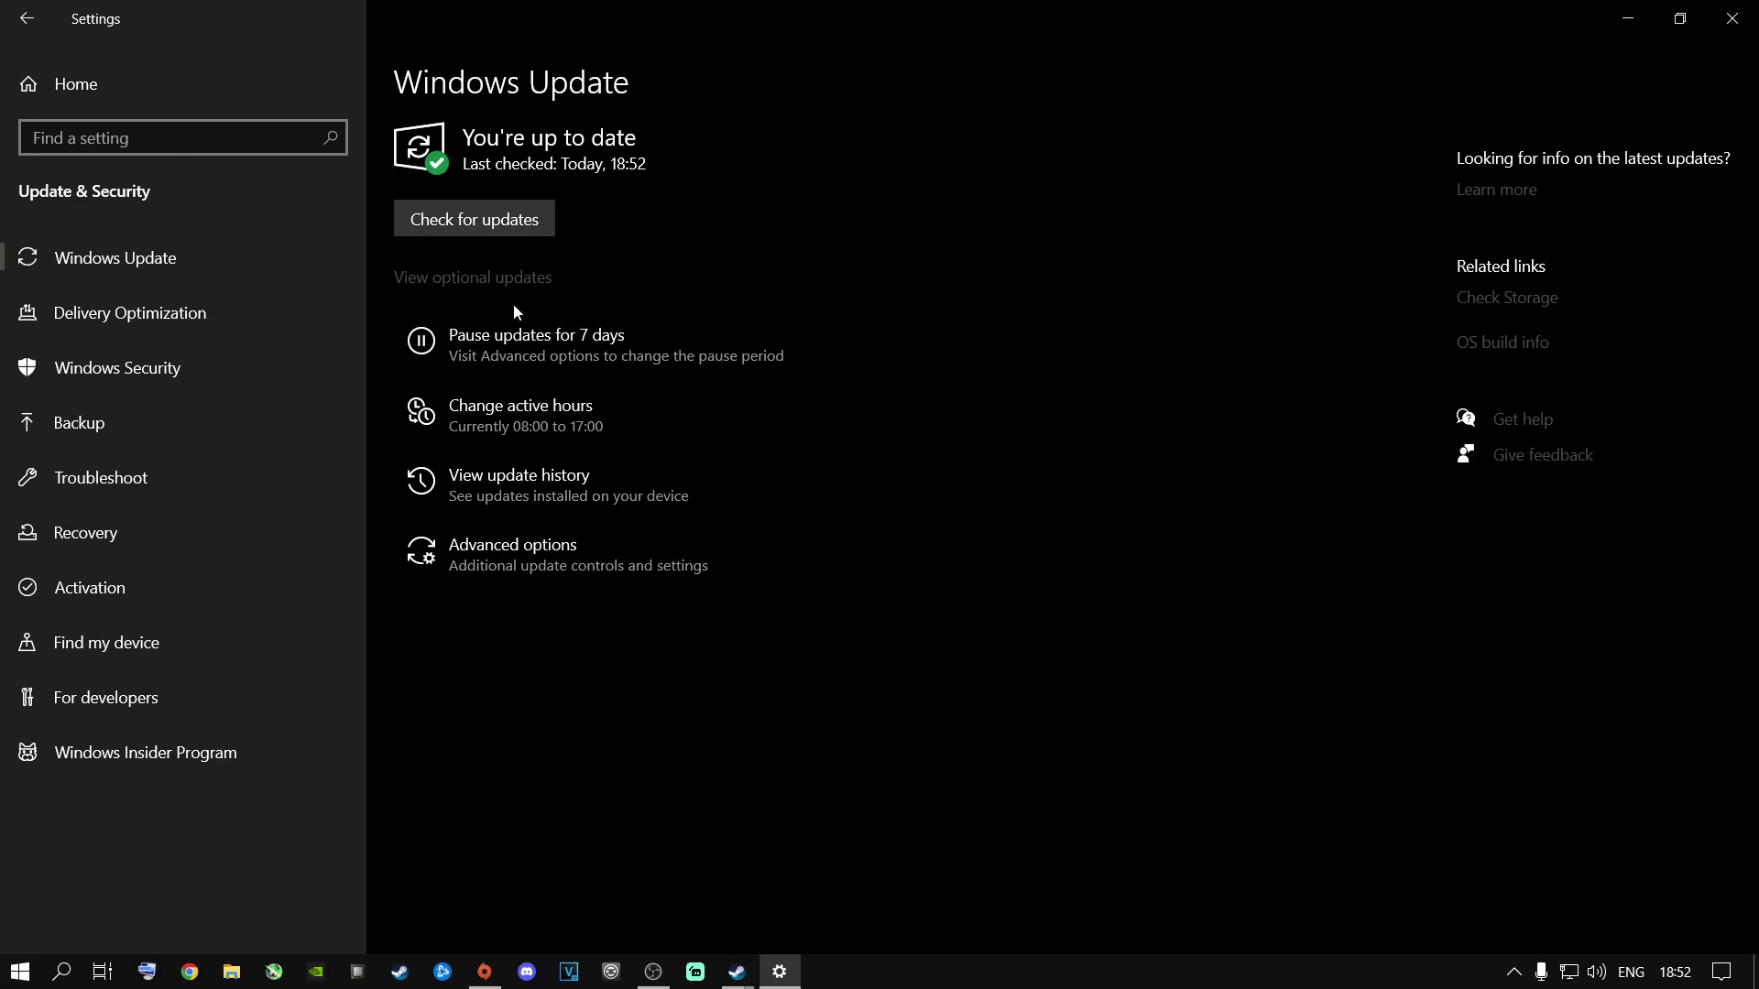
Go to the Background apps privacy settings and leave the permission for apps to run in the background off
left_click(80, 89)
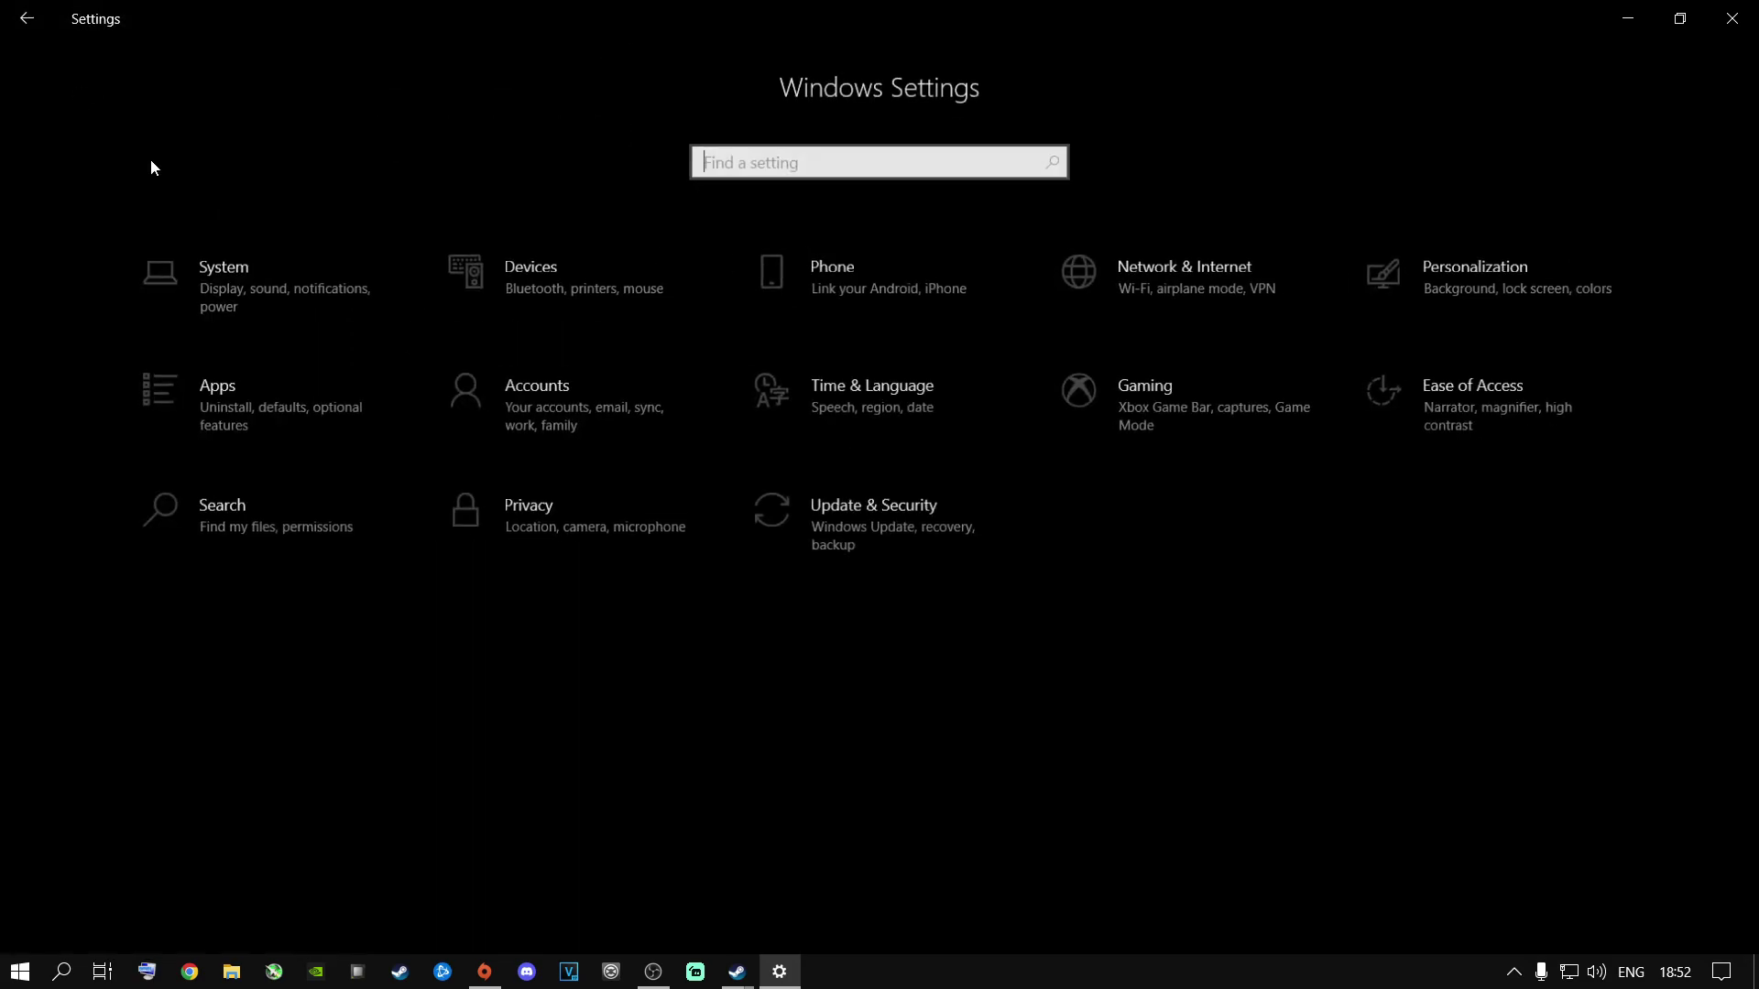
left_click(503, 511)
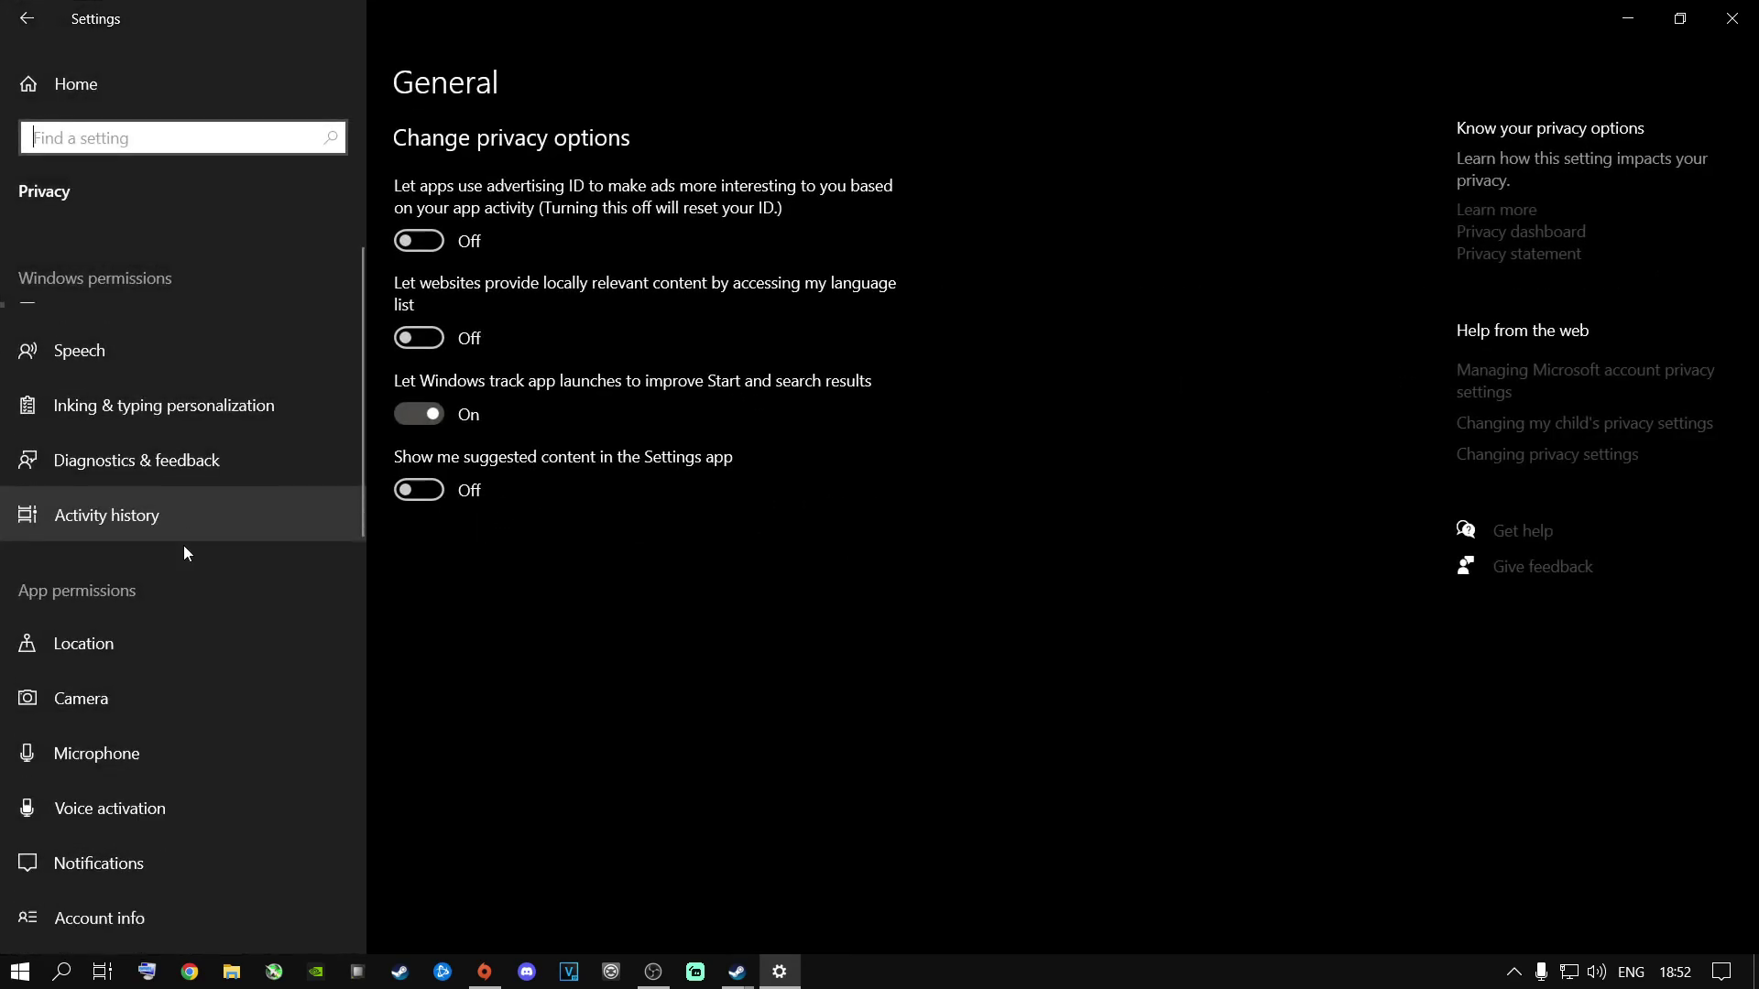
scroll(184, 552, "down", 10)
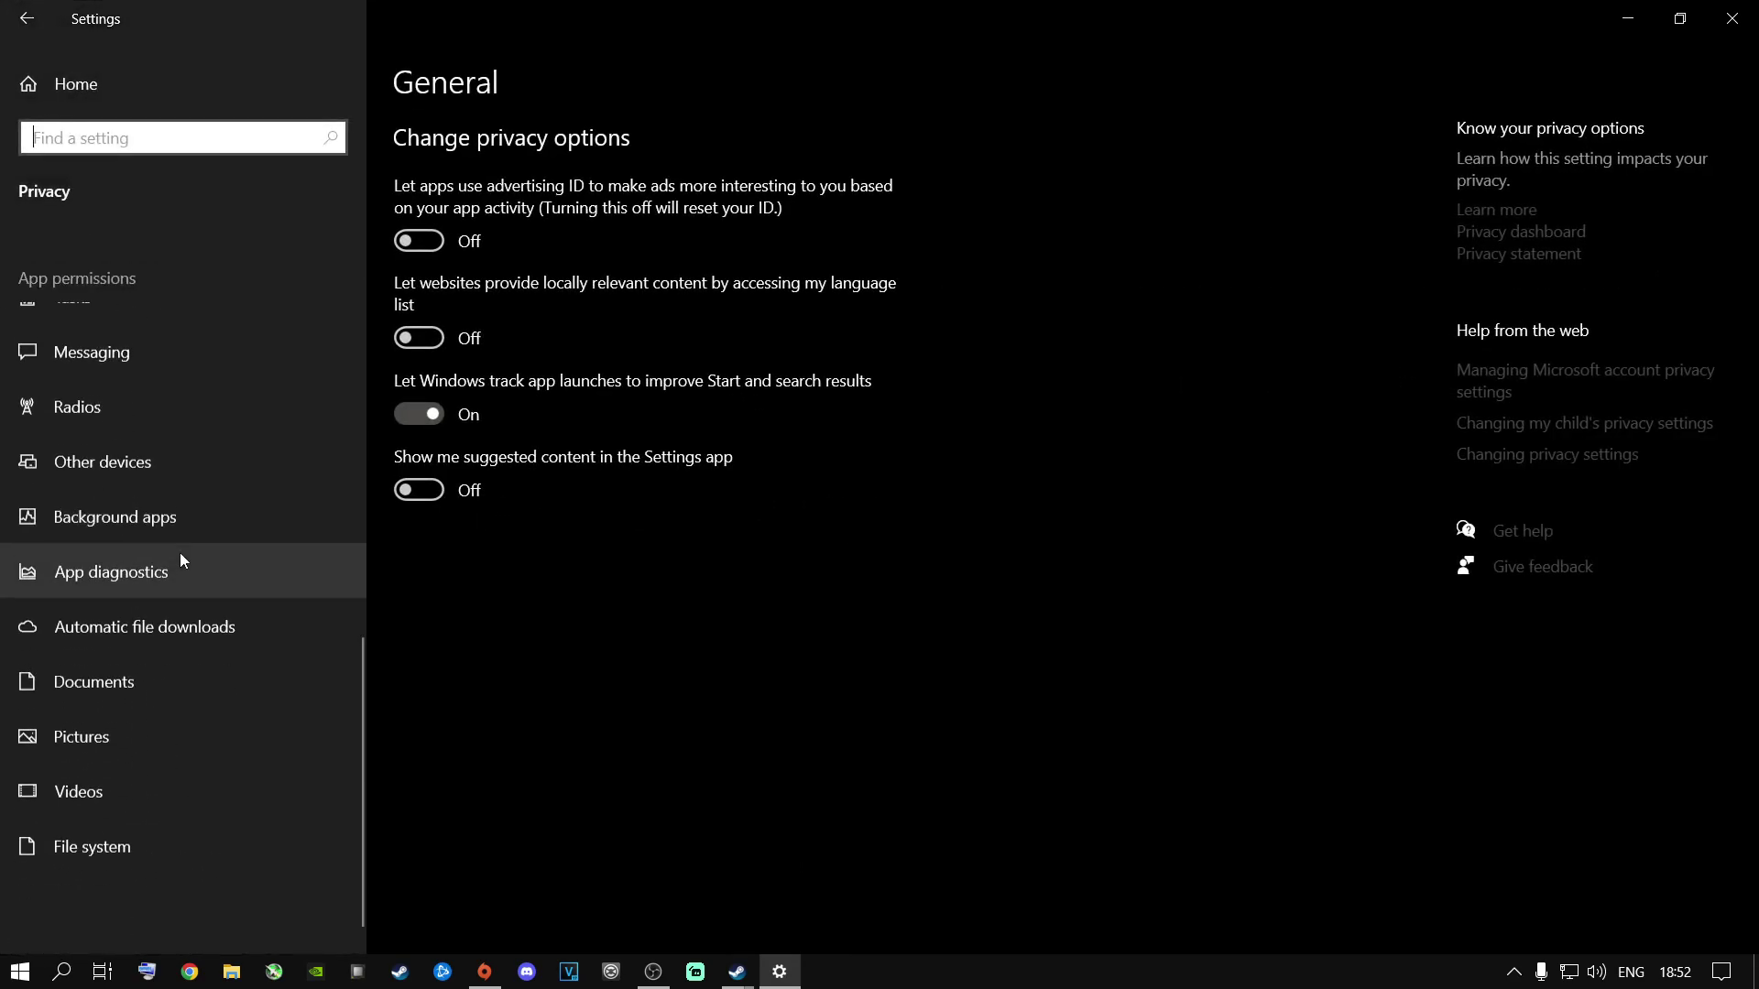
left_click(126, 512)
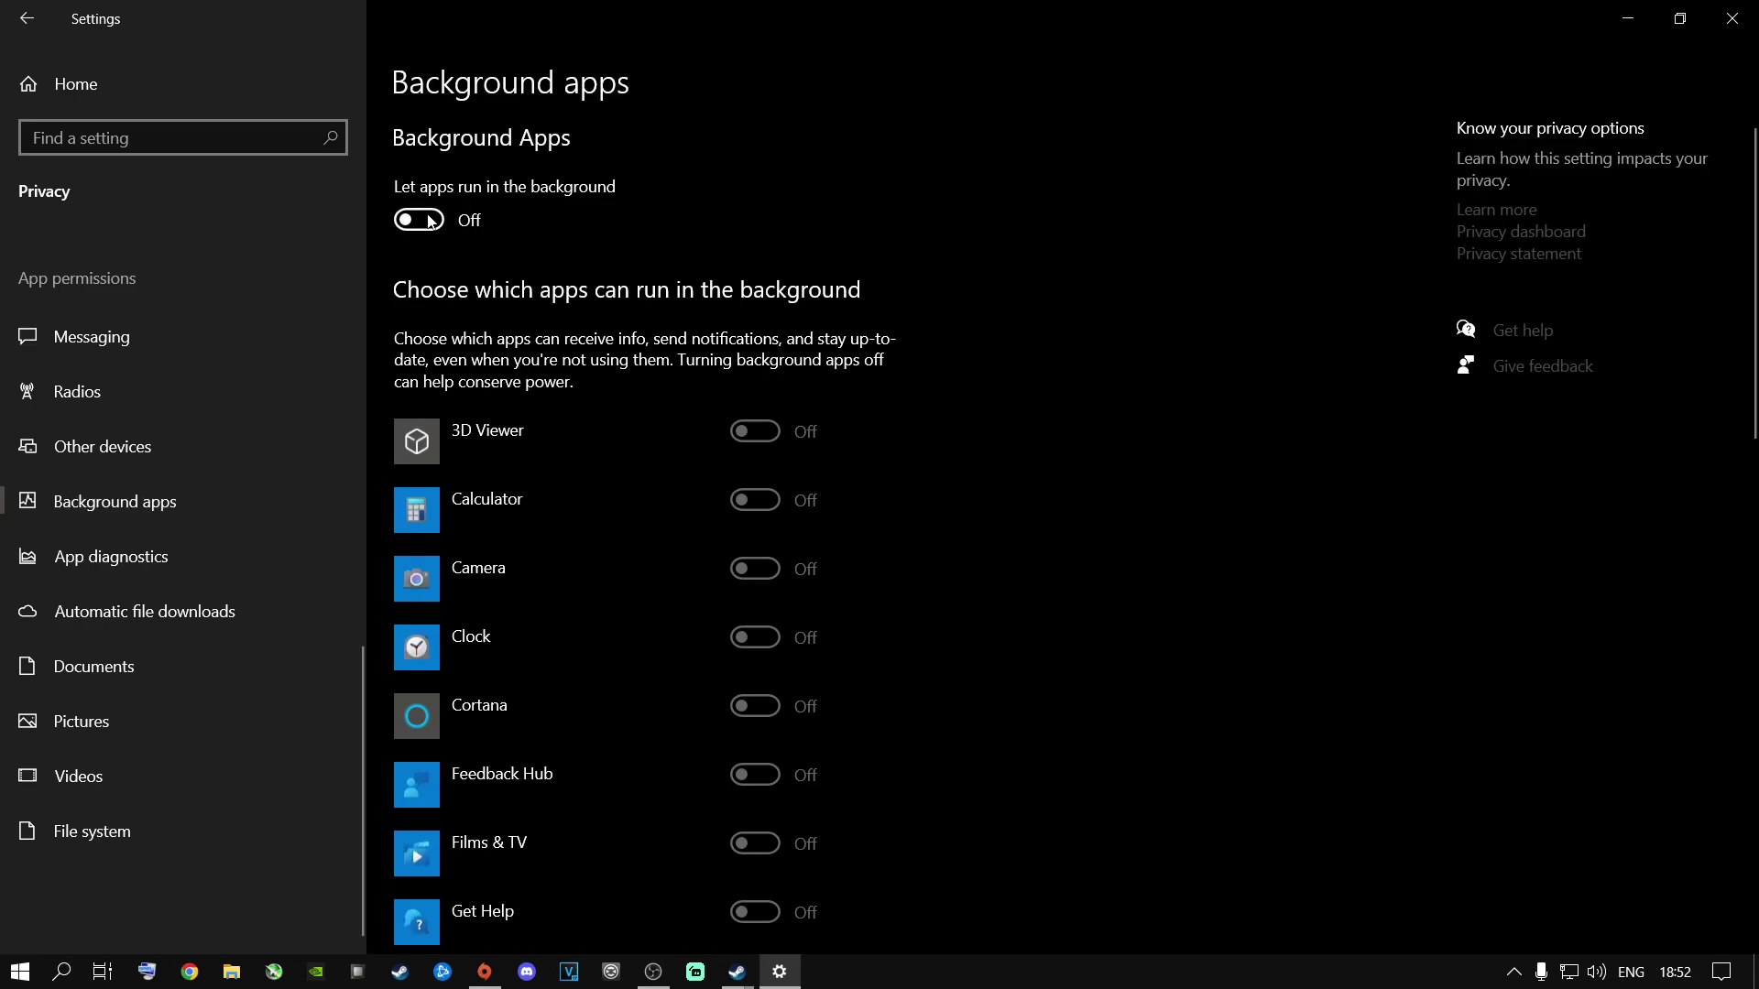
left_click(427, 229)
left_click(417, 223)
Look through the full list of apps that can be allowed to run in the background
scroll(734, 562, "down", 10)
scroll(717, 587, "up", 10)
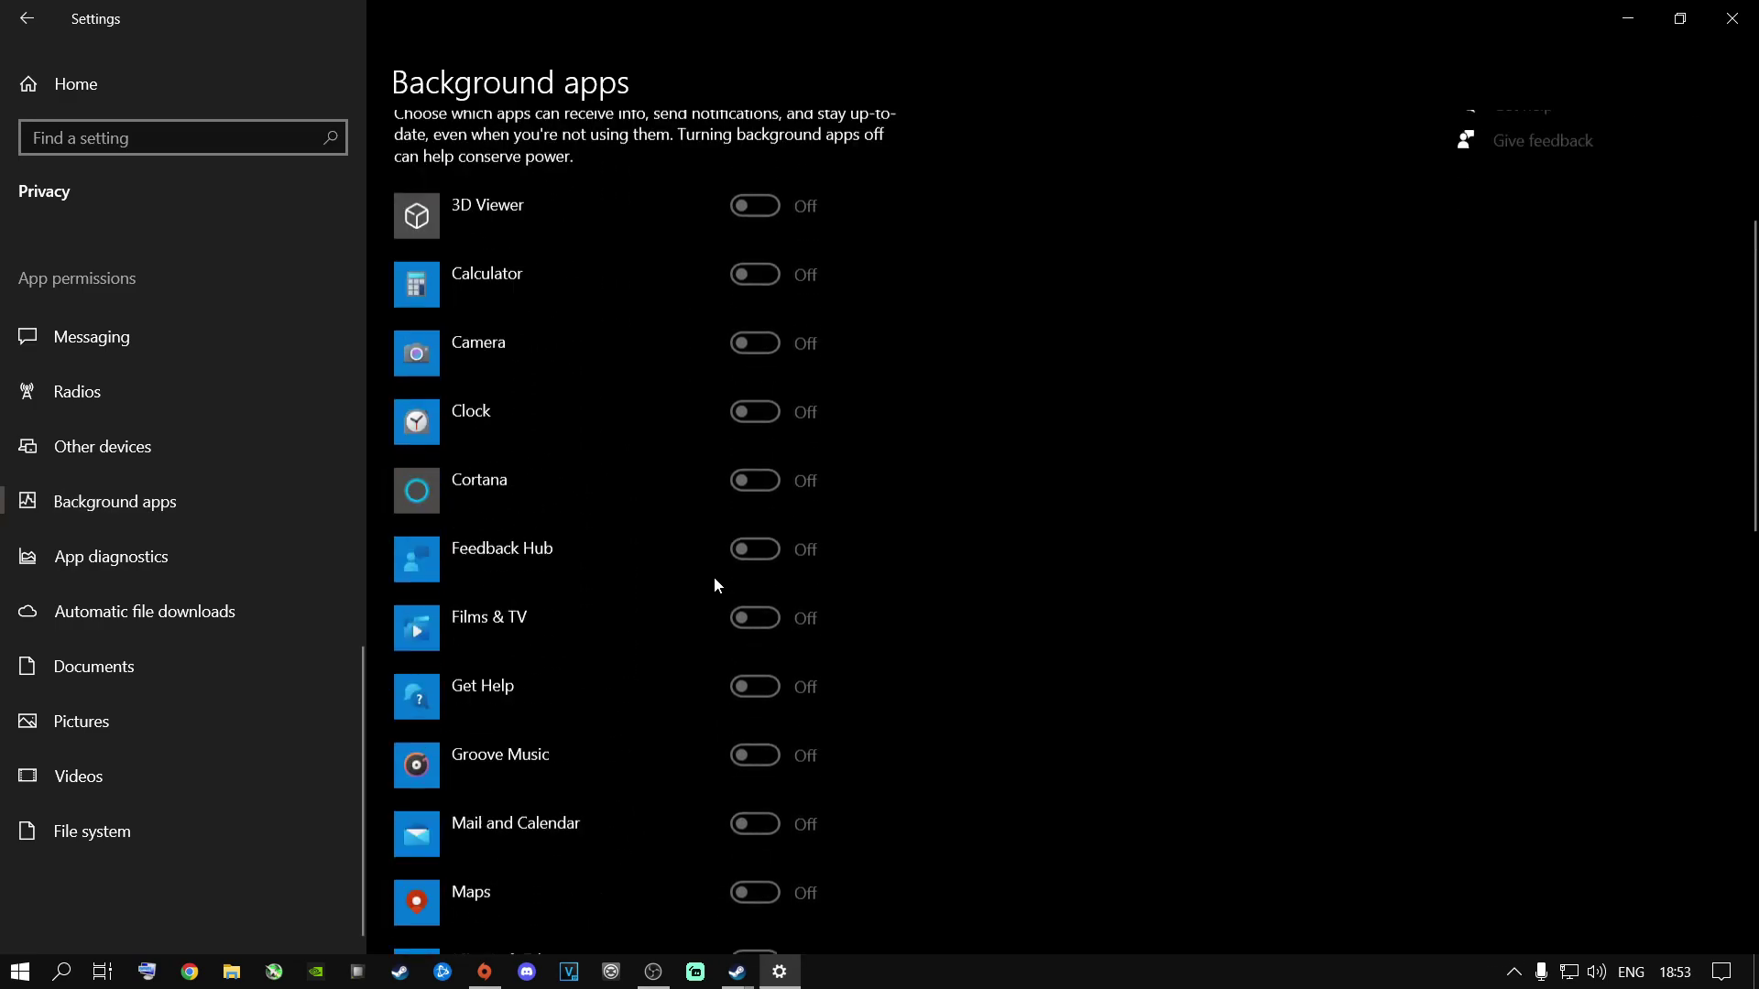
scroll(546, 530, "down", 5)
scroll(553, 641, "down", 5)
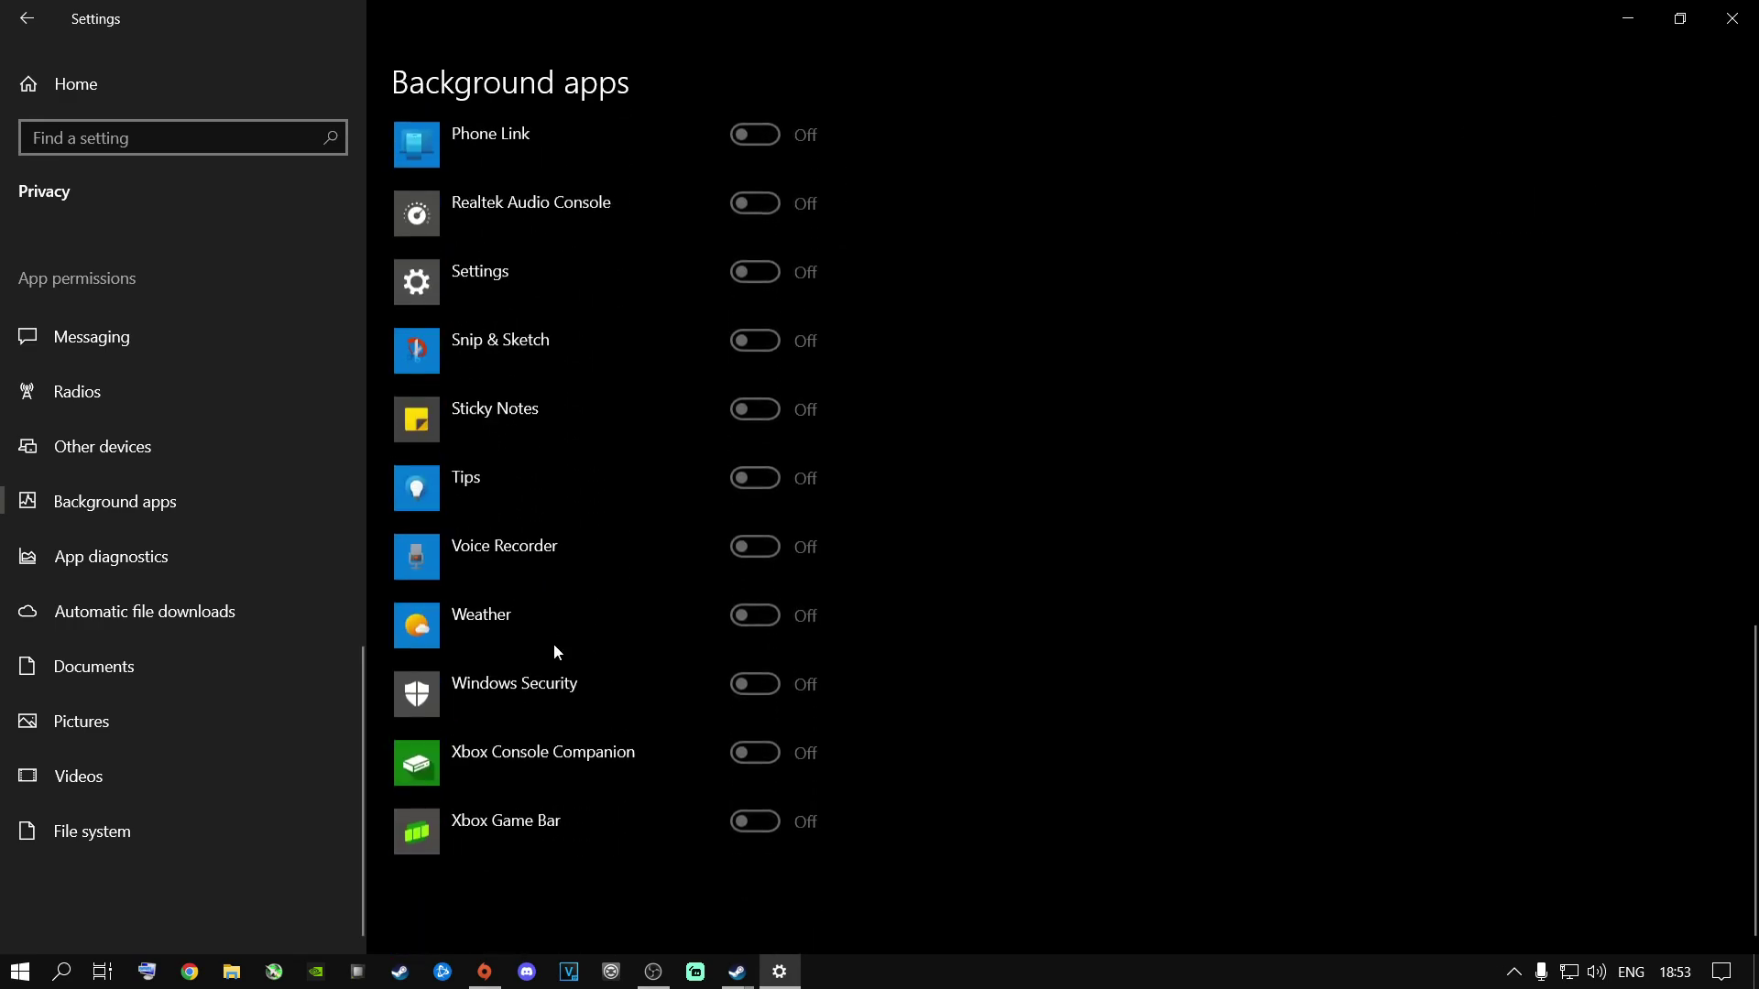
scroll(550, 696, "up", 10)
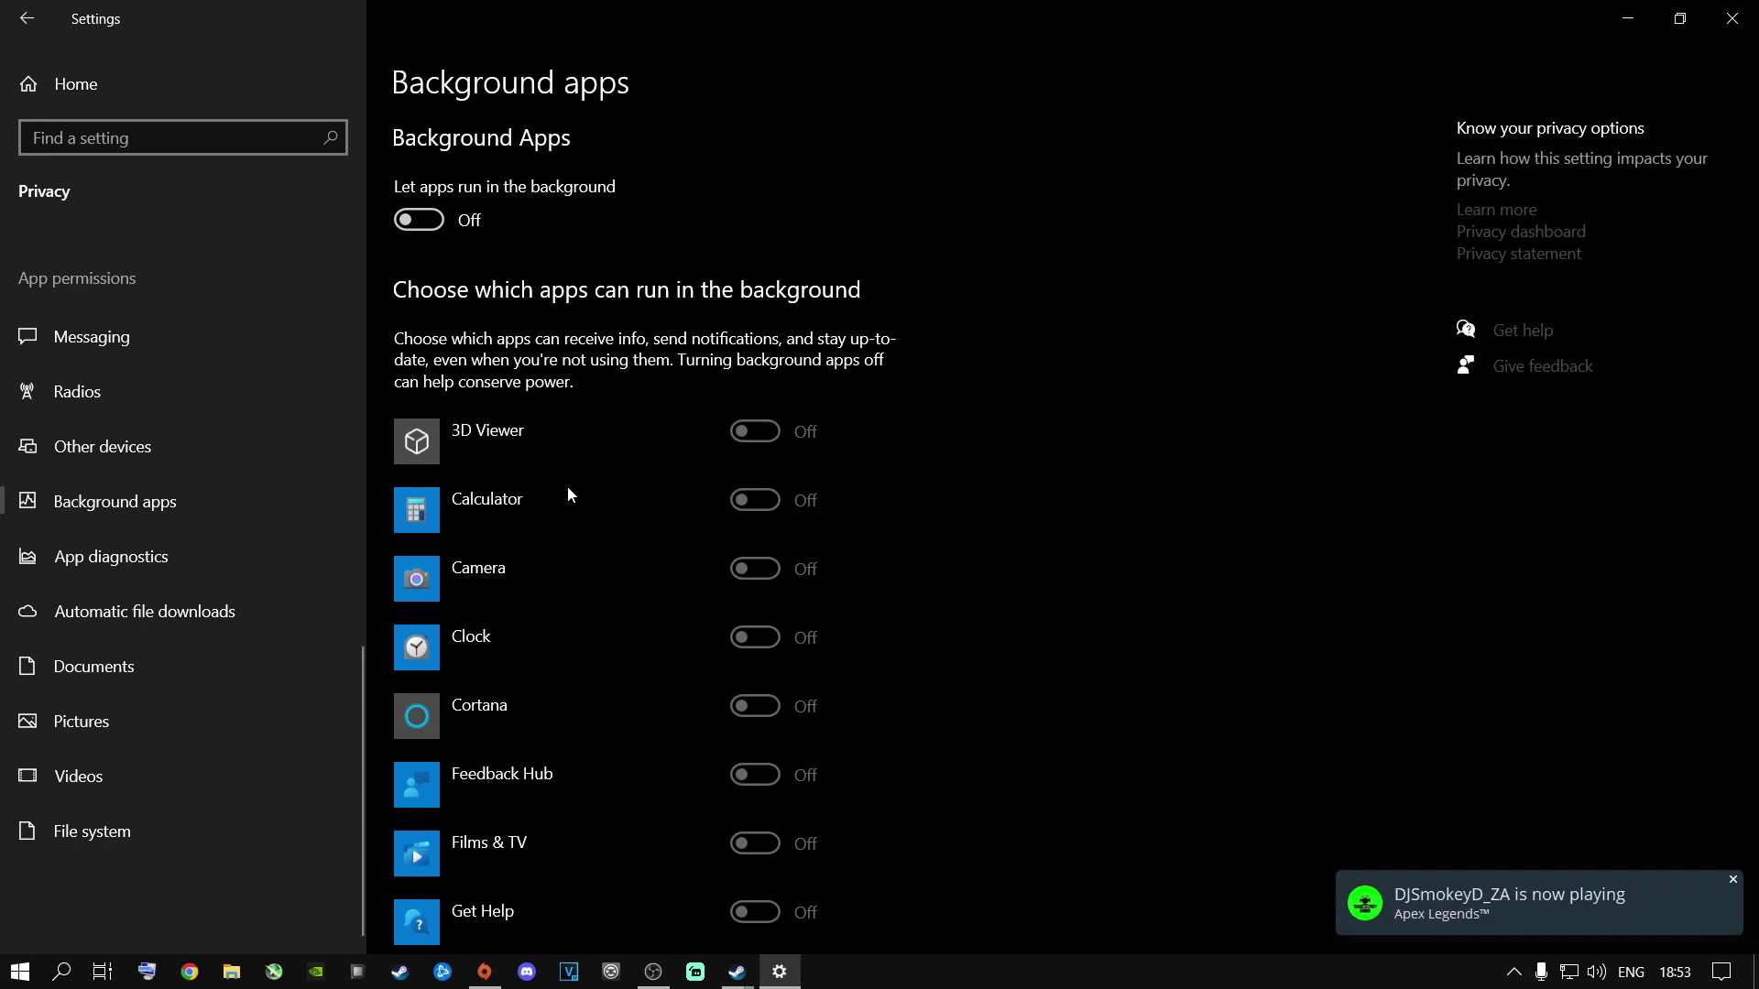
scroll(578, 509, "down", 10)
scroll(596, 532, "up", 5)
scroll(595, 535, "up", 5)
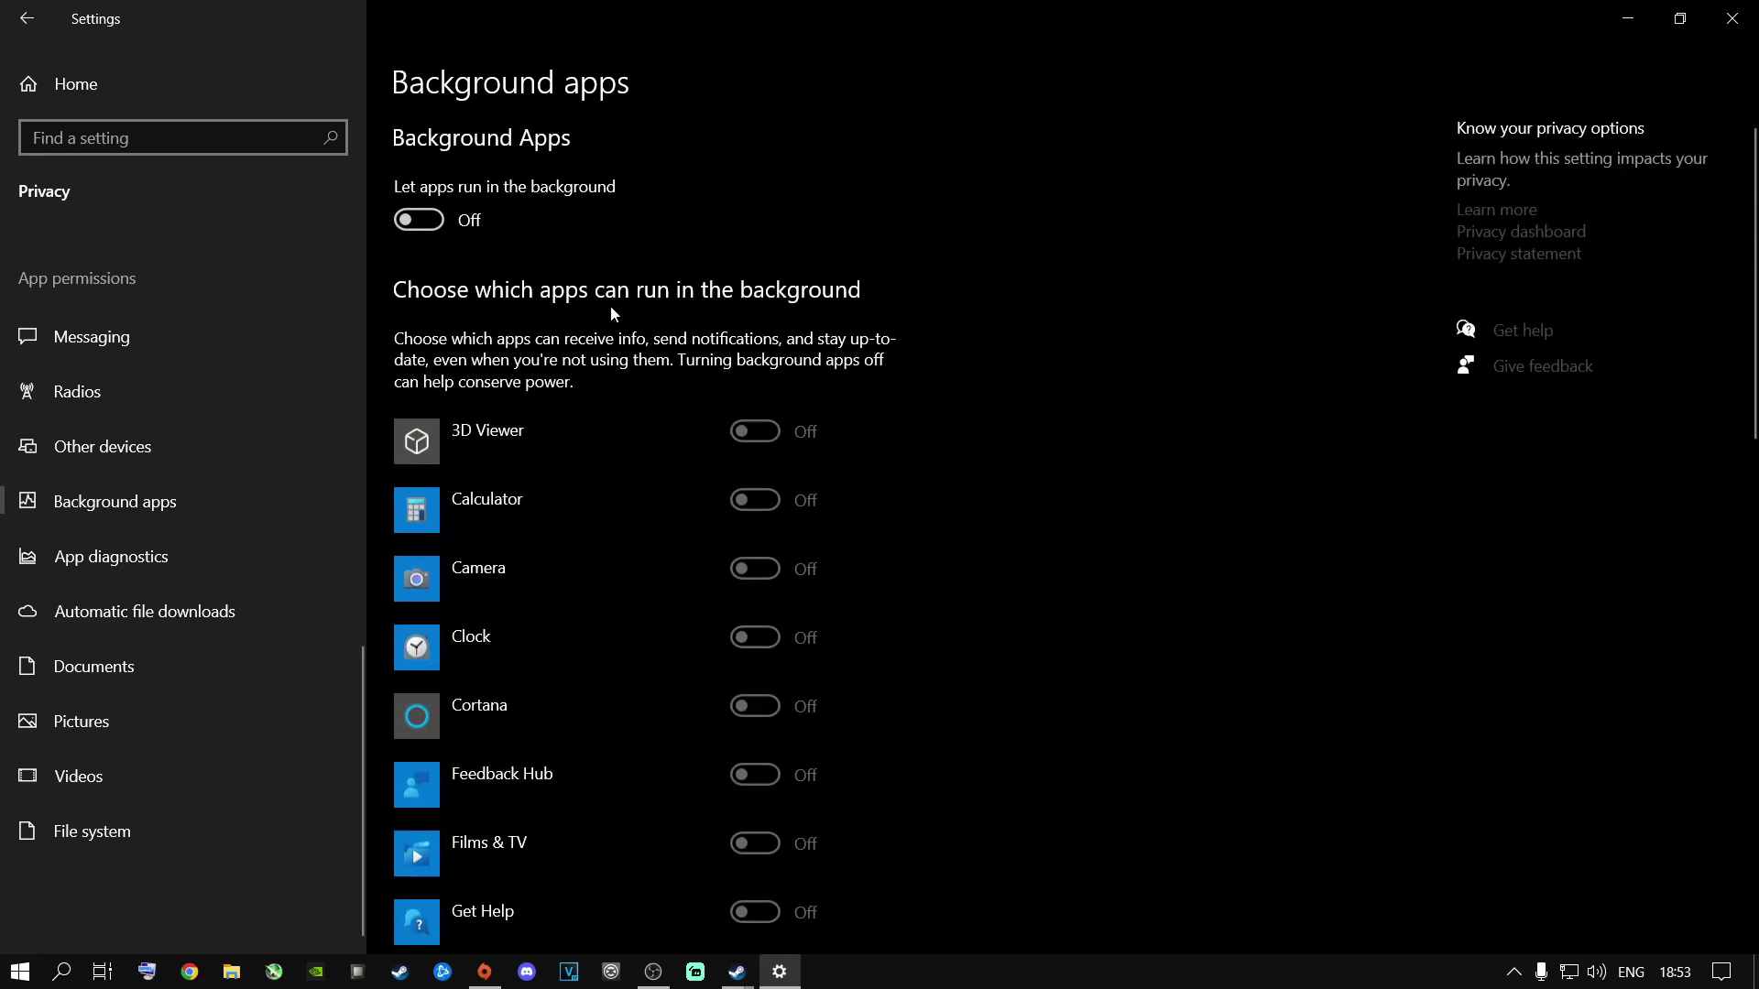
Turn on the permission for apps to run in the background, check the individual app switches, and turn it off again
left_click(418, 220)
scroll(753, 649, "down", 2)
scroll(752, 646, "down", 12)
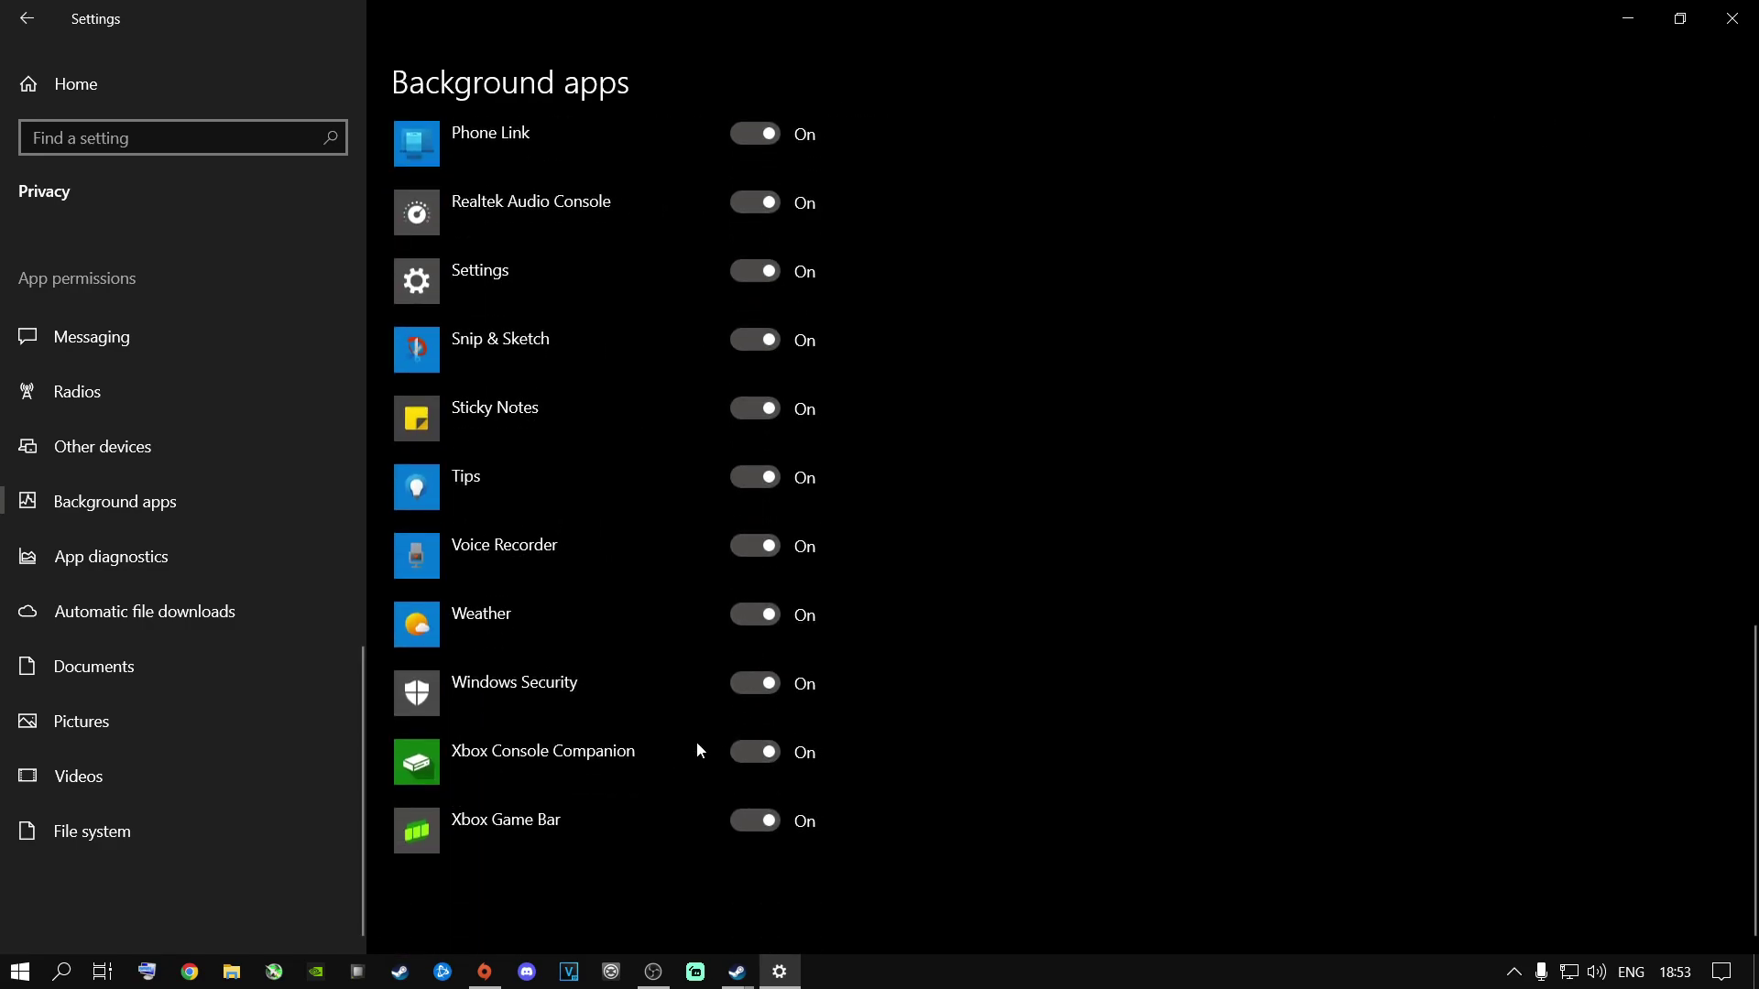
scroll(589, 642, "up", 15)
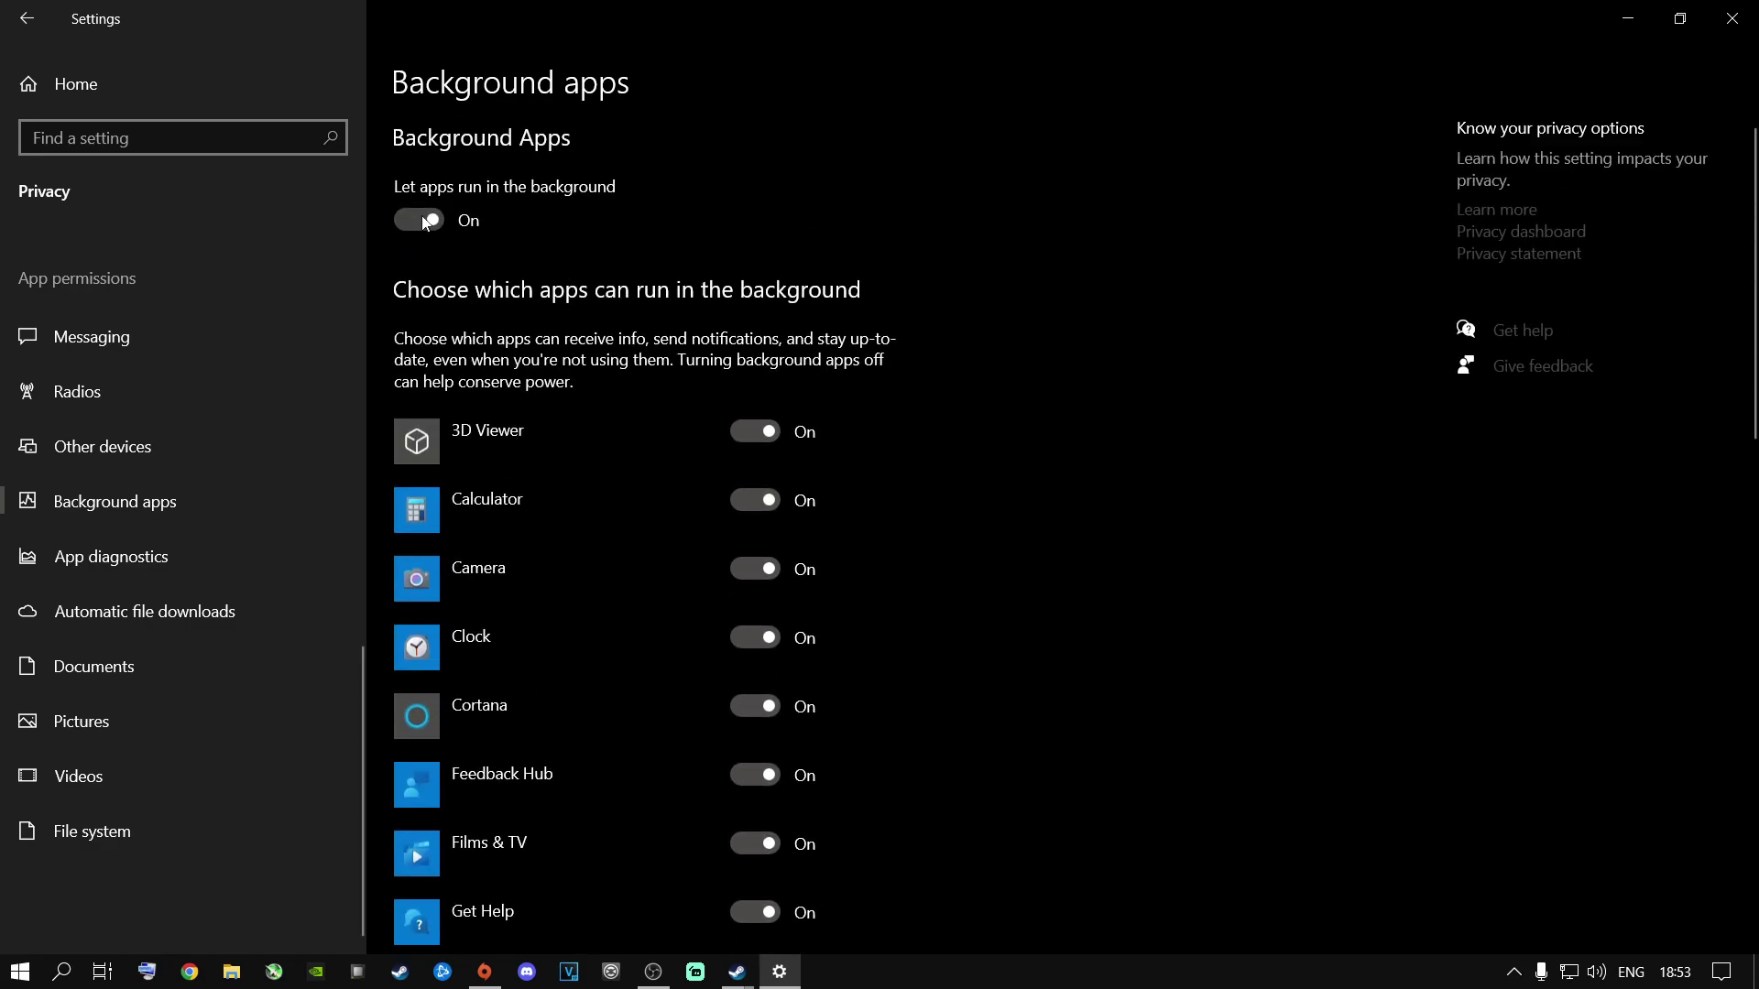
left_click(410, 228)
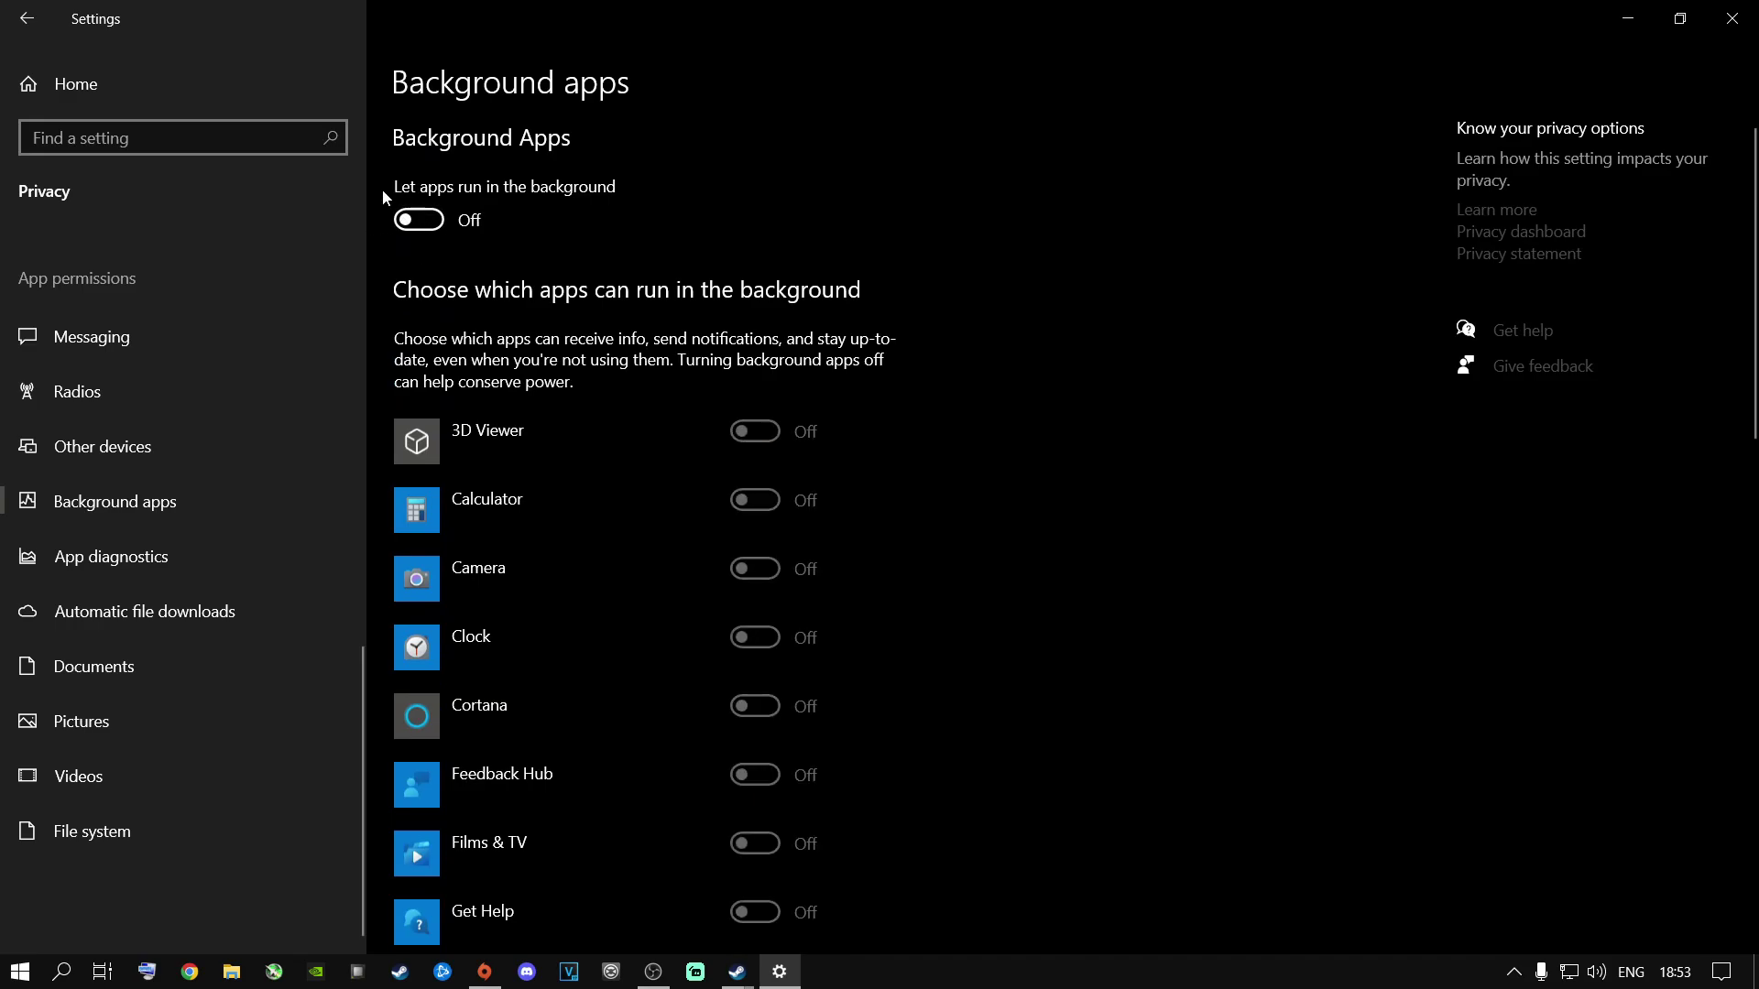
Switch on Game Mode in the Gaming settings and close Settings
left_click(74, 87)
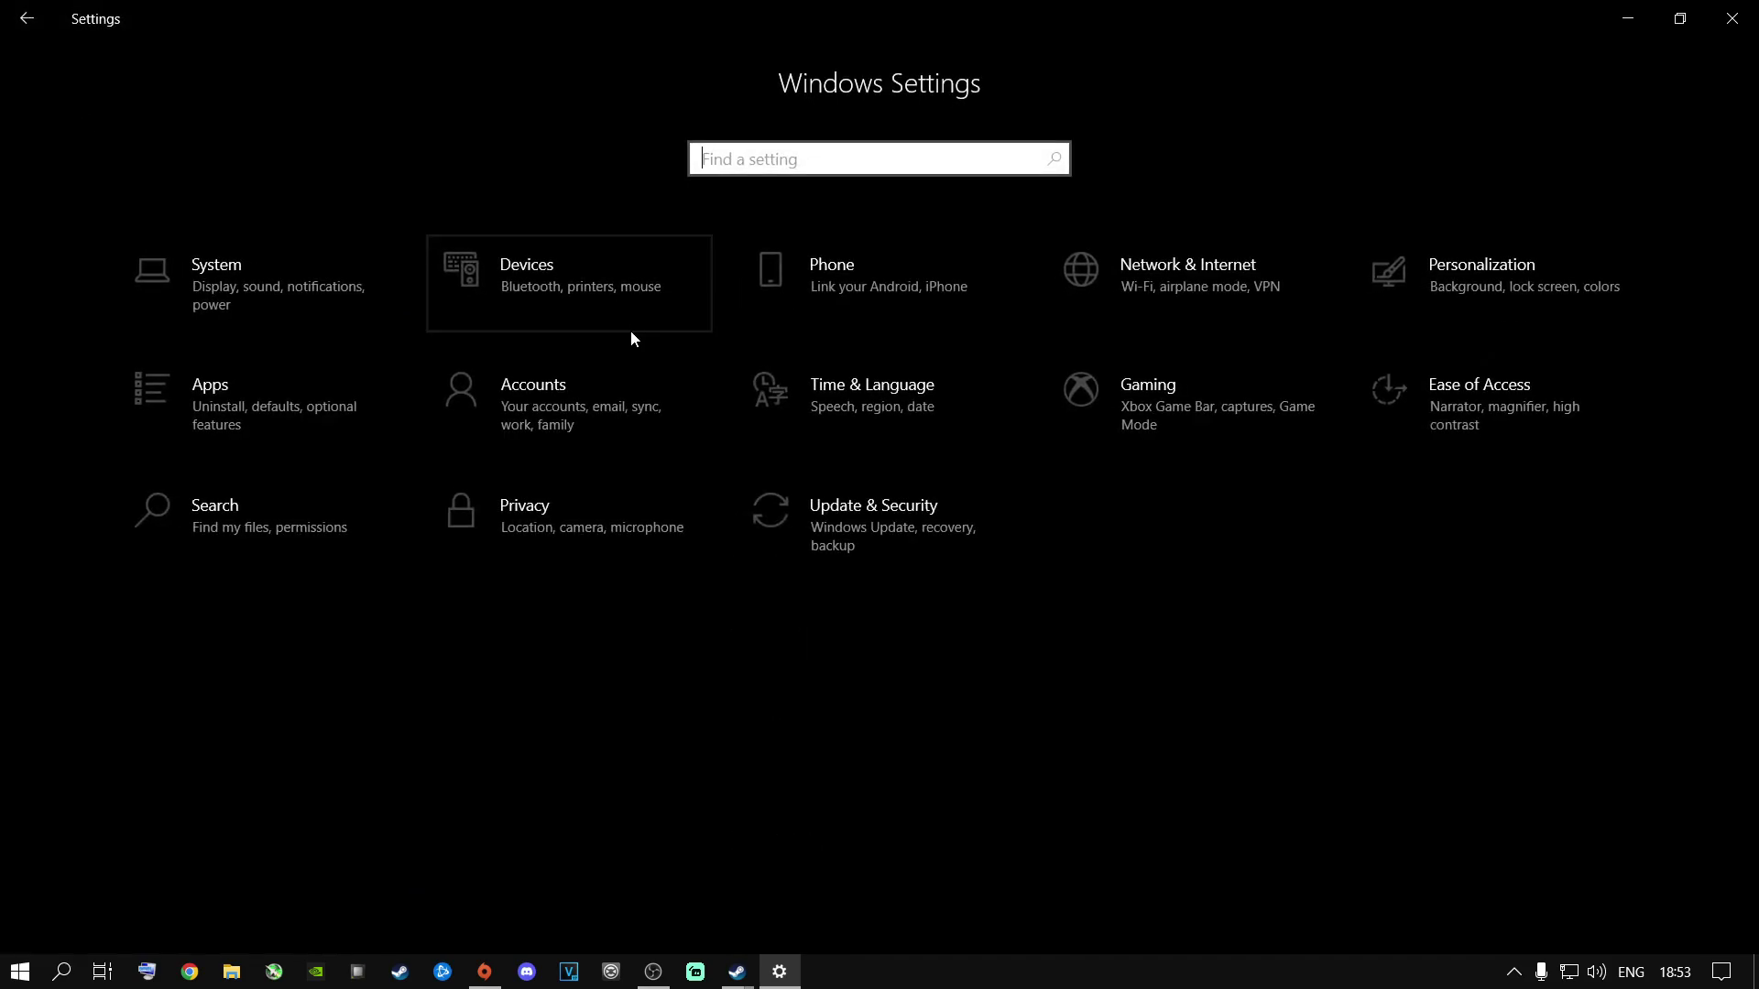
left_click(1172, 404)
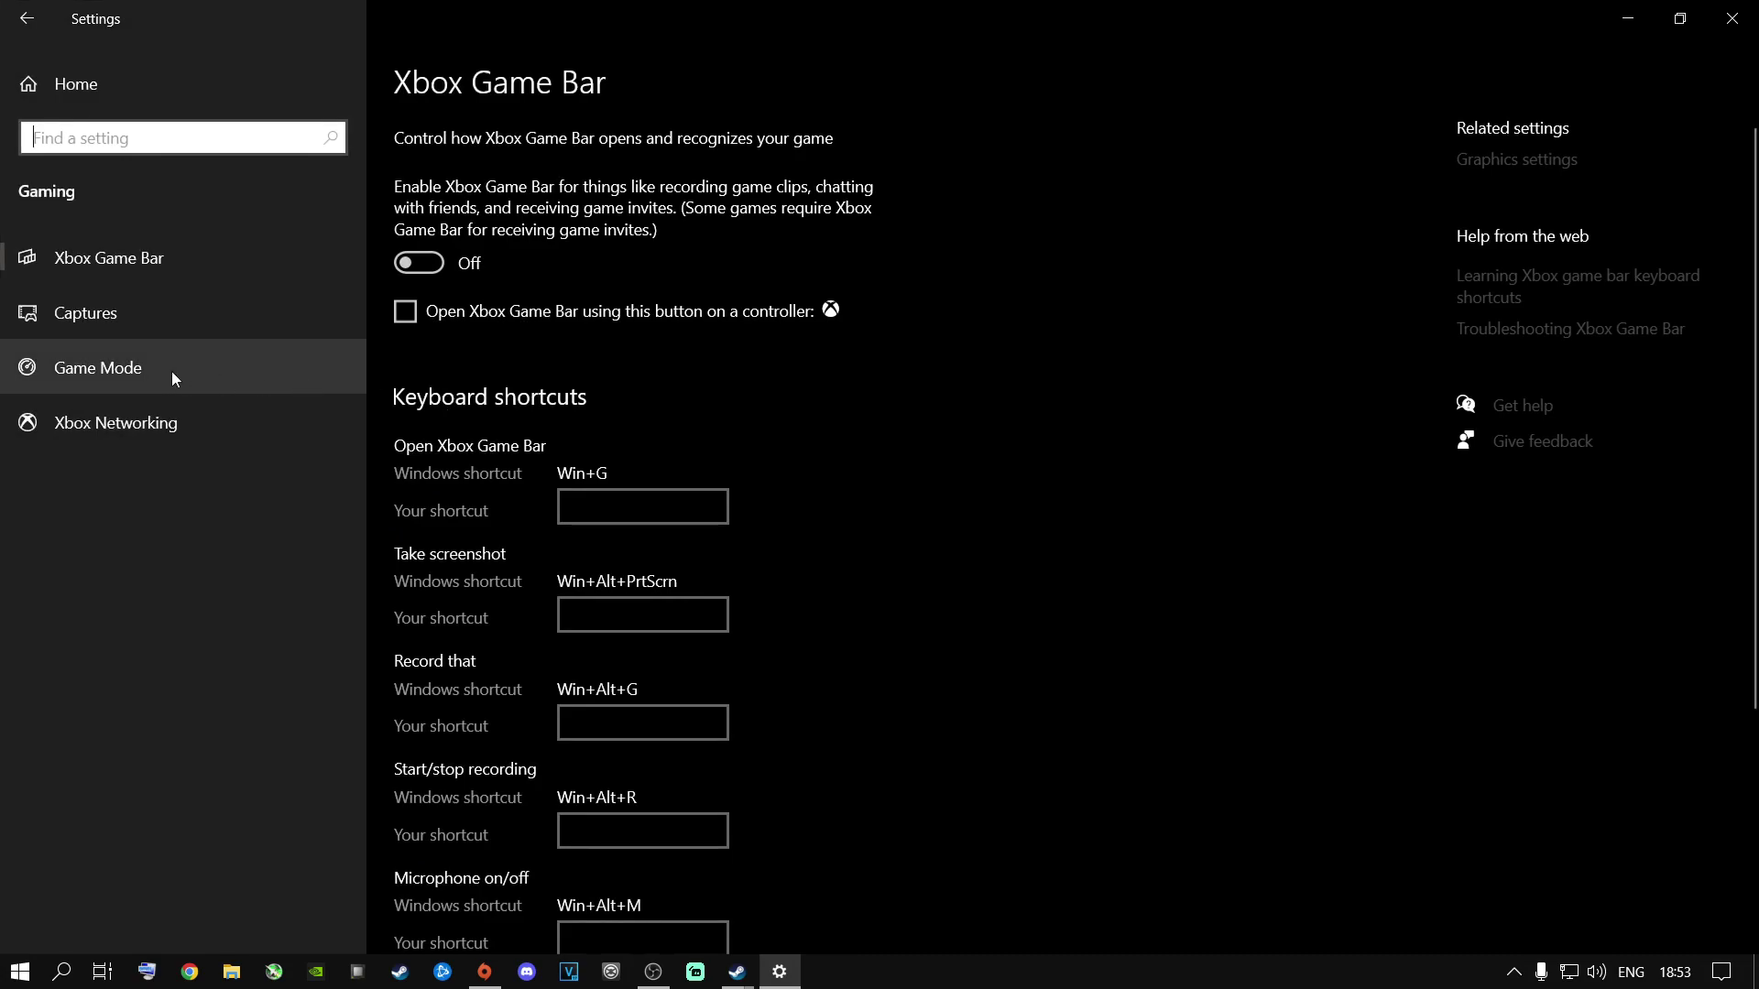
left_click(128, 370)
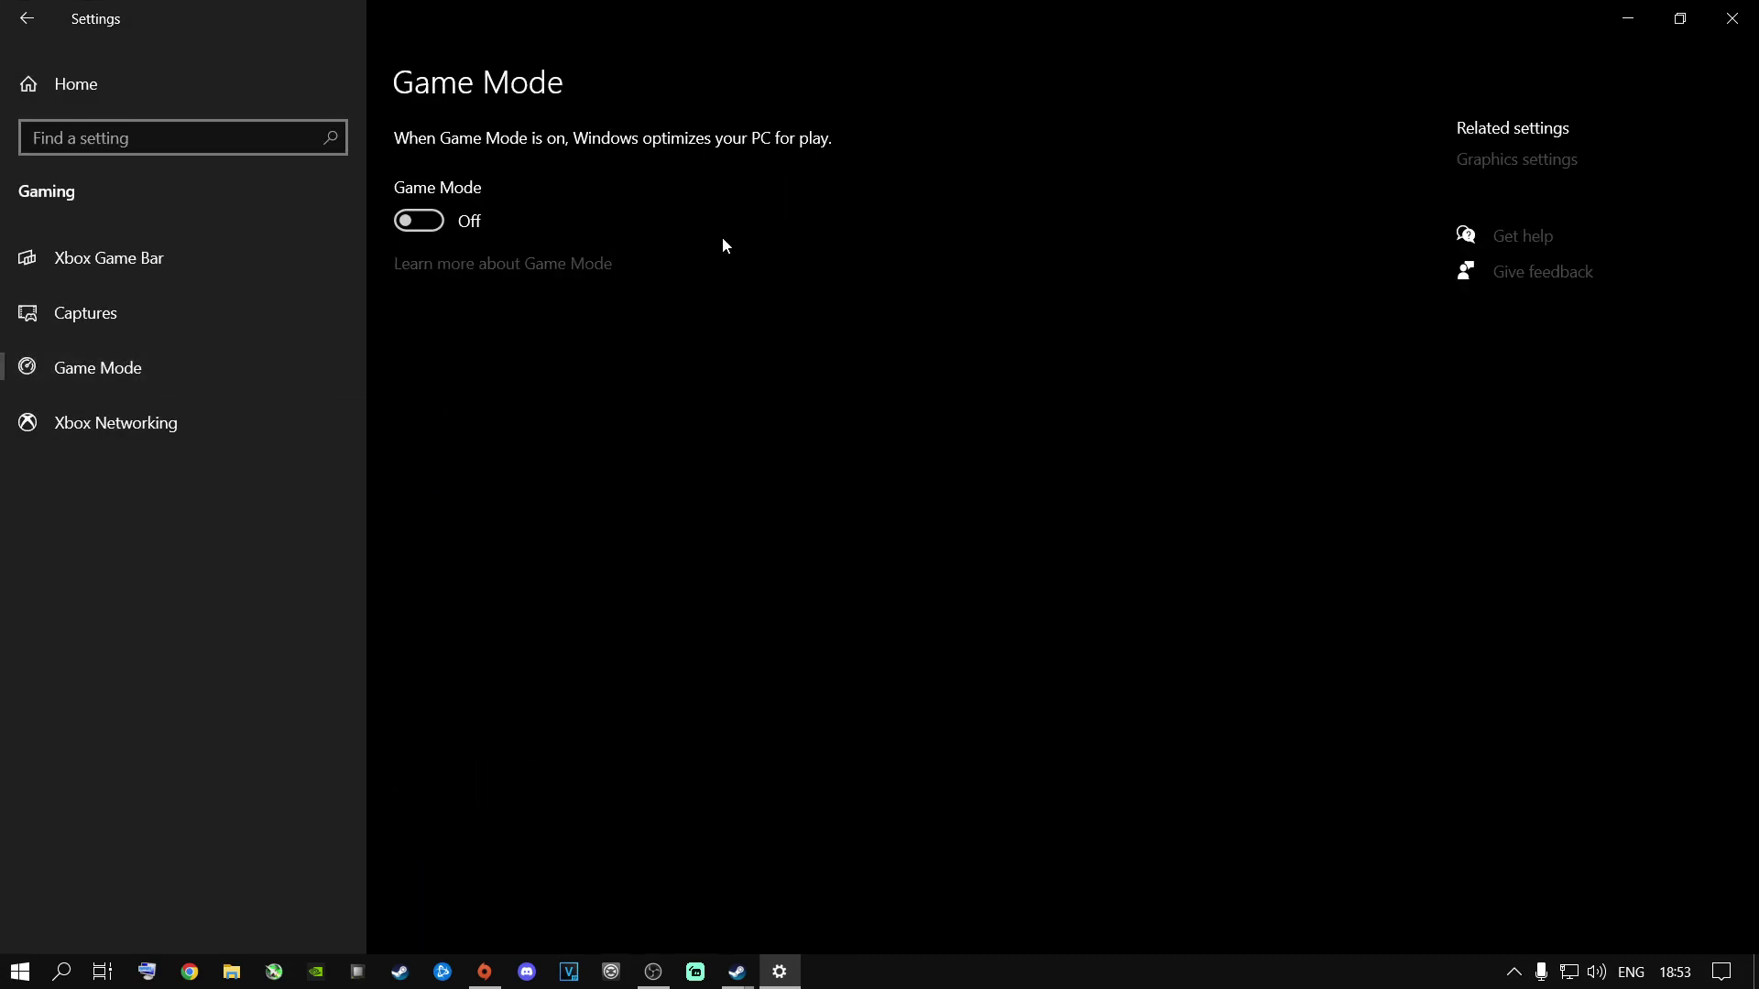
left_click(419, 221)
left_click(1732, 19)
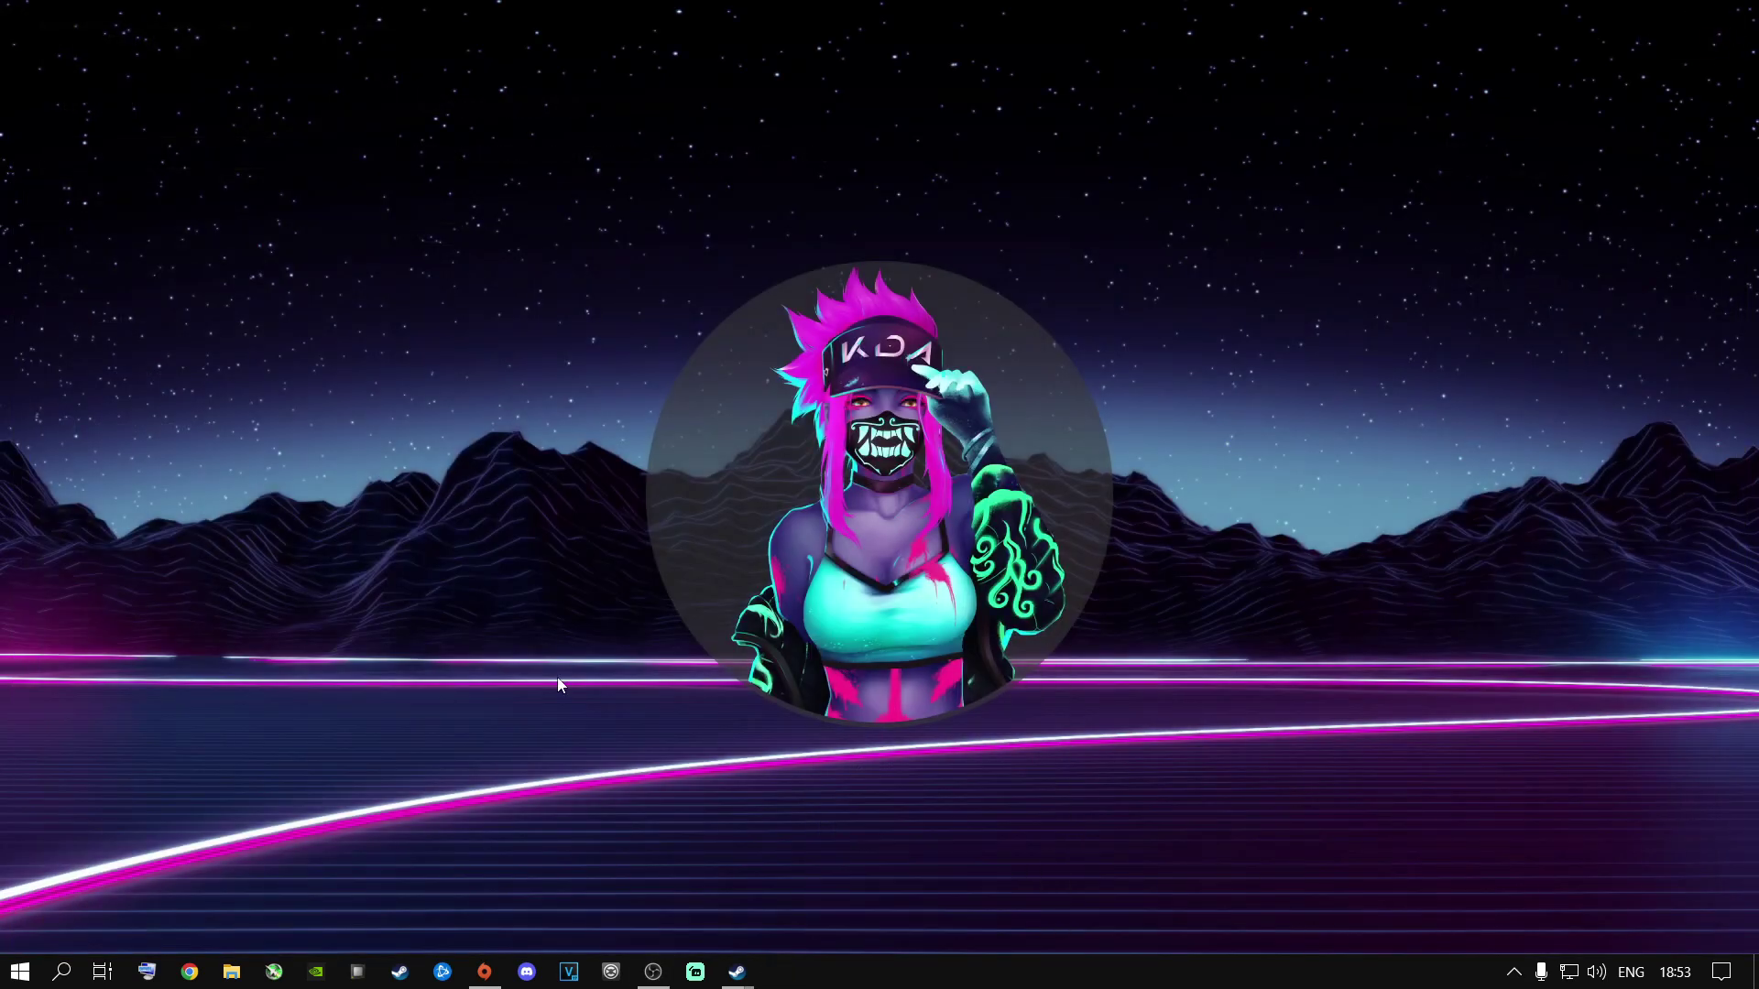
Find Device Manager through Windows search and open it
left_click(61, 972)
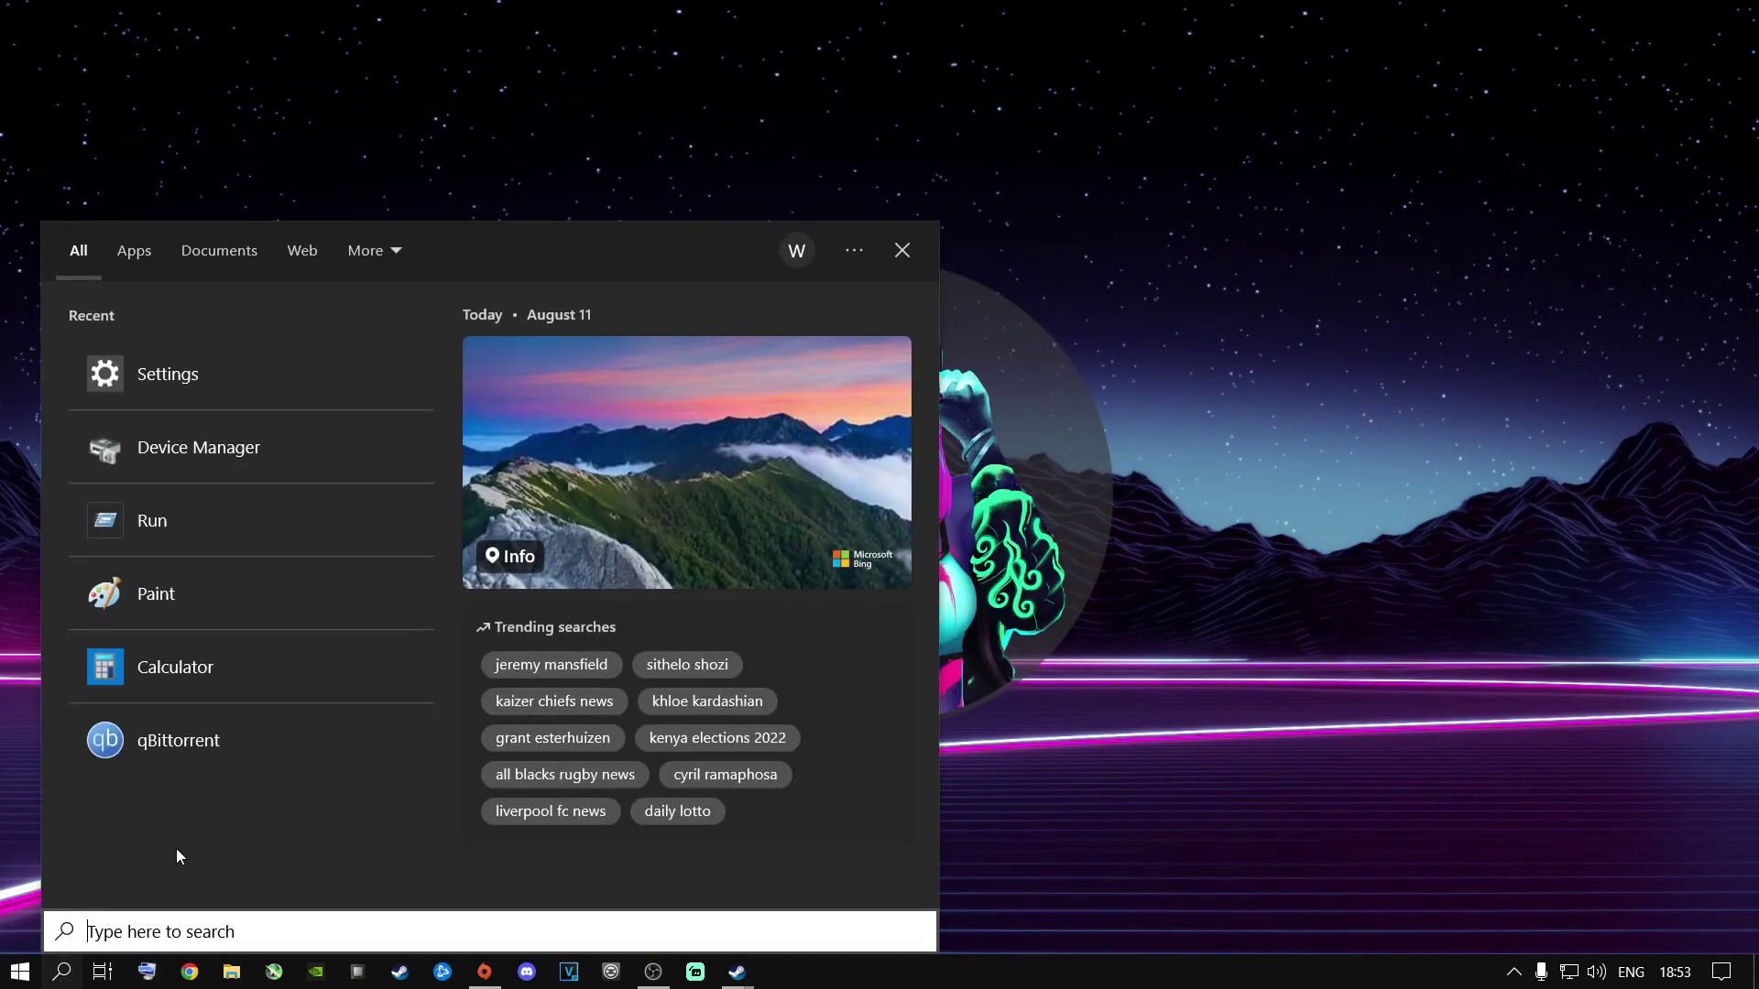
type("device")
key("Right")
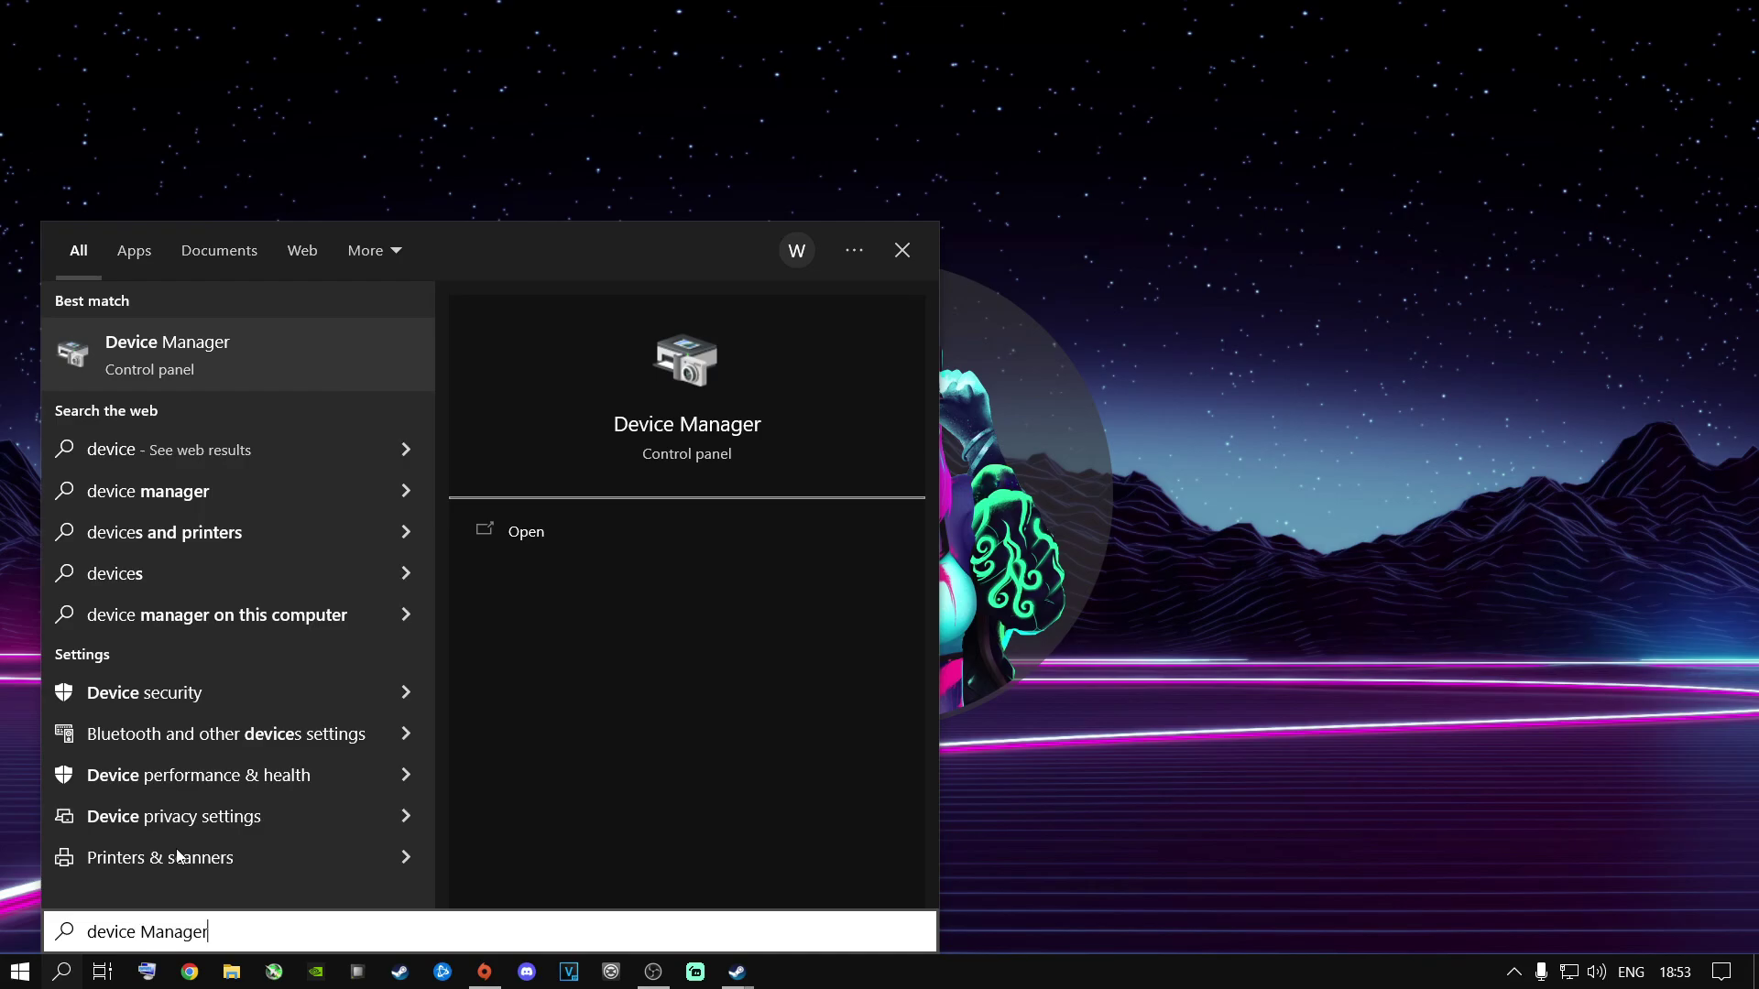
left_click(230, 932)
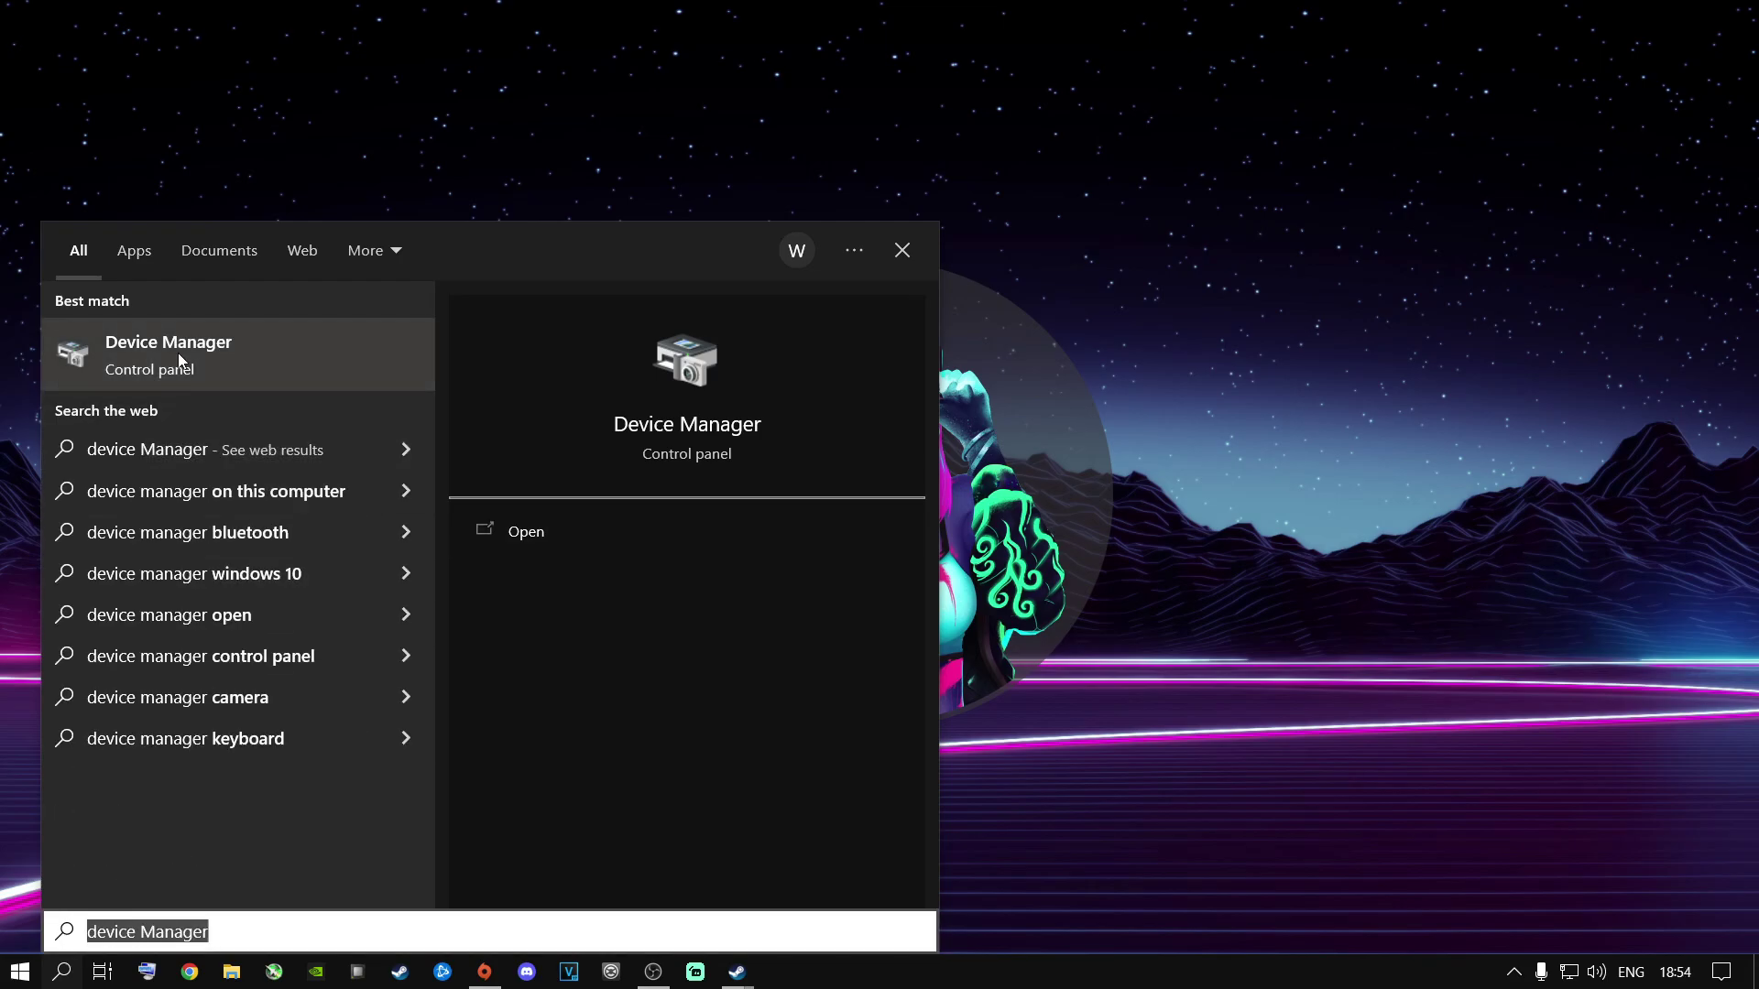
left_click(316, 378)
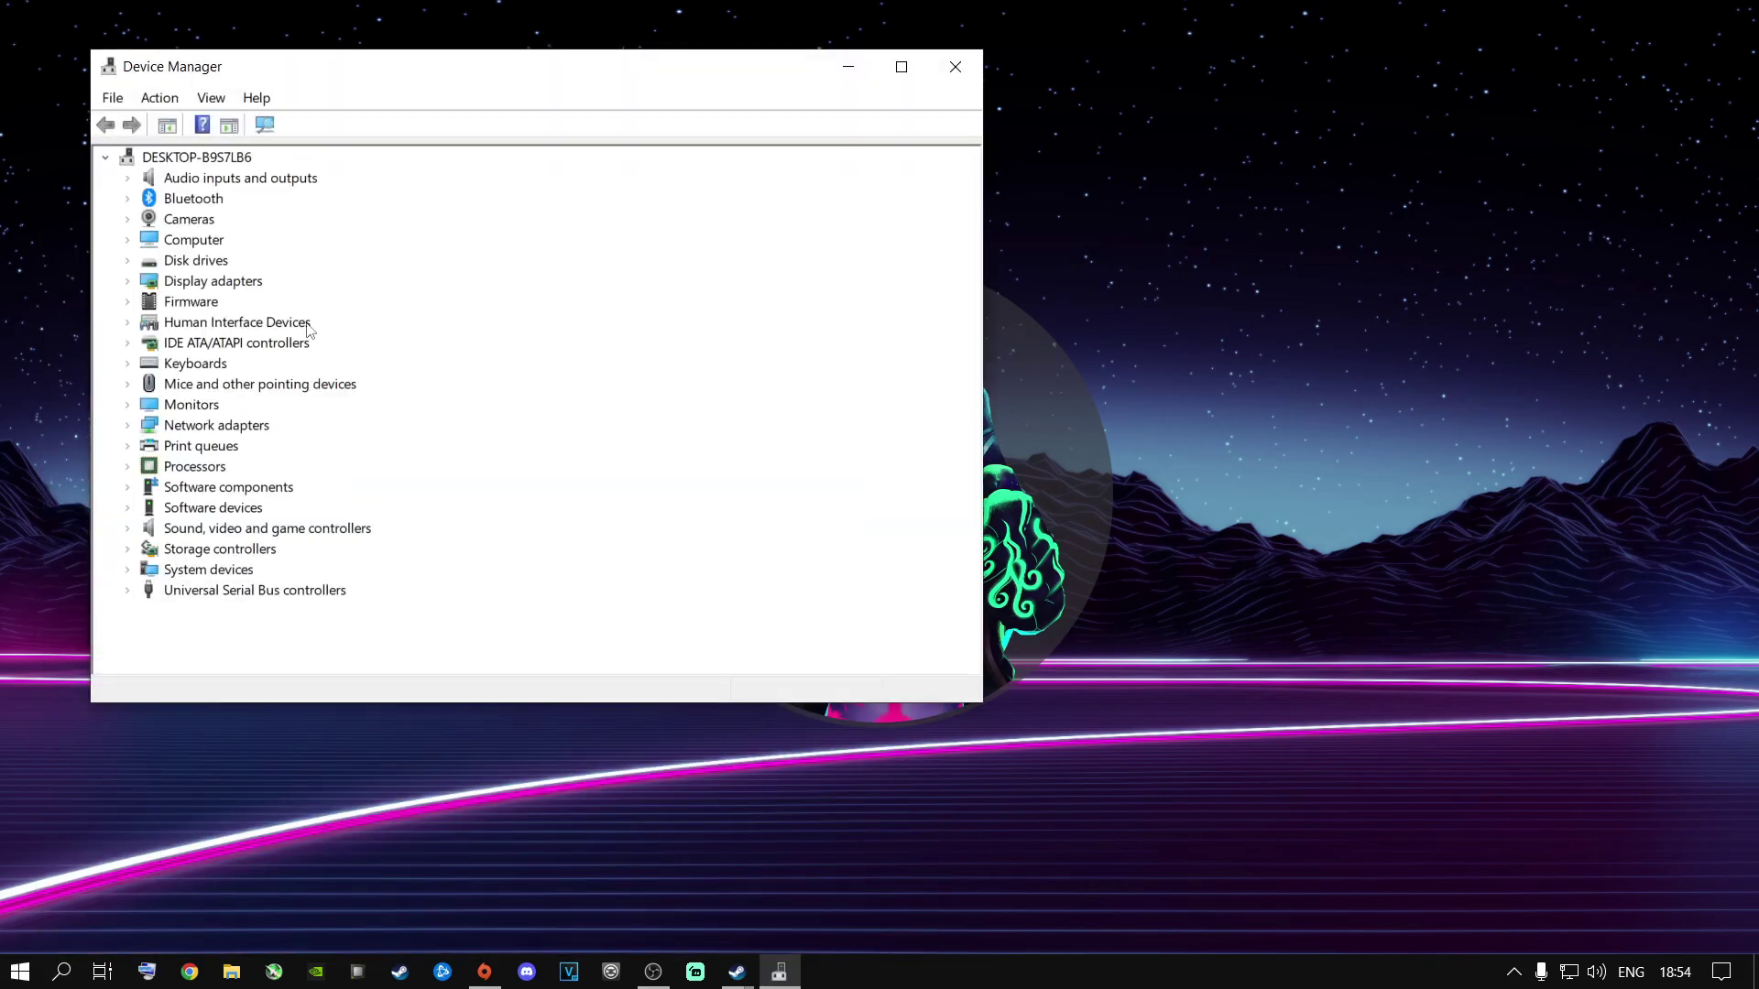
Search automatically for updated drivers for the NVIDIA GeForce RTX 2060 display adapter and close the driver wizard
double_click(148, 287)
left_click(234, 304)
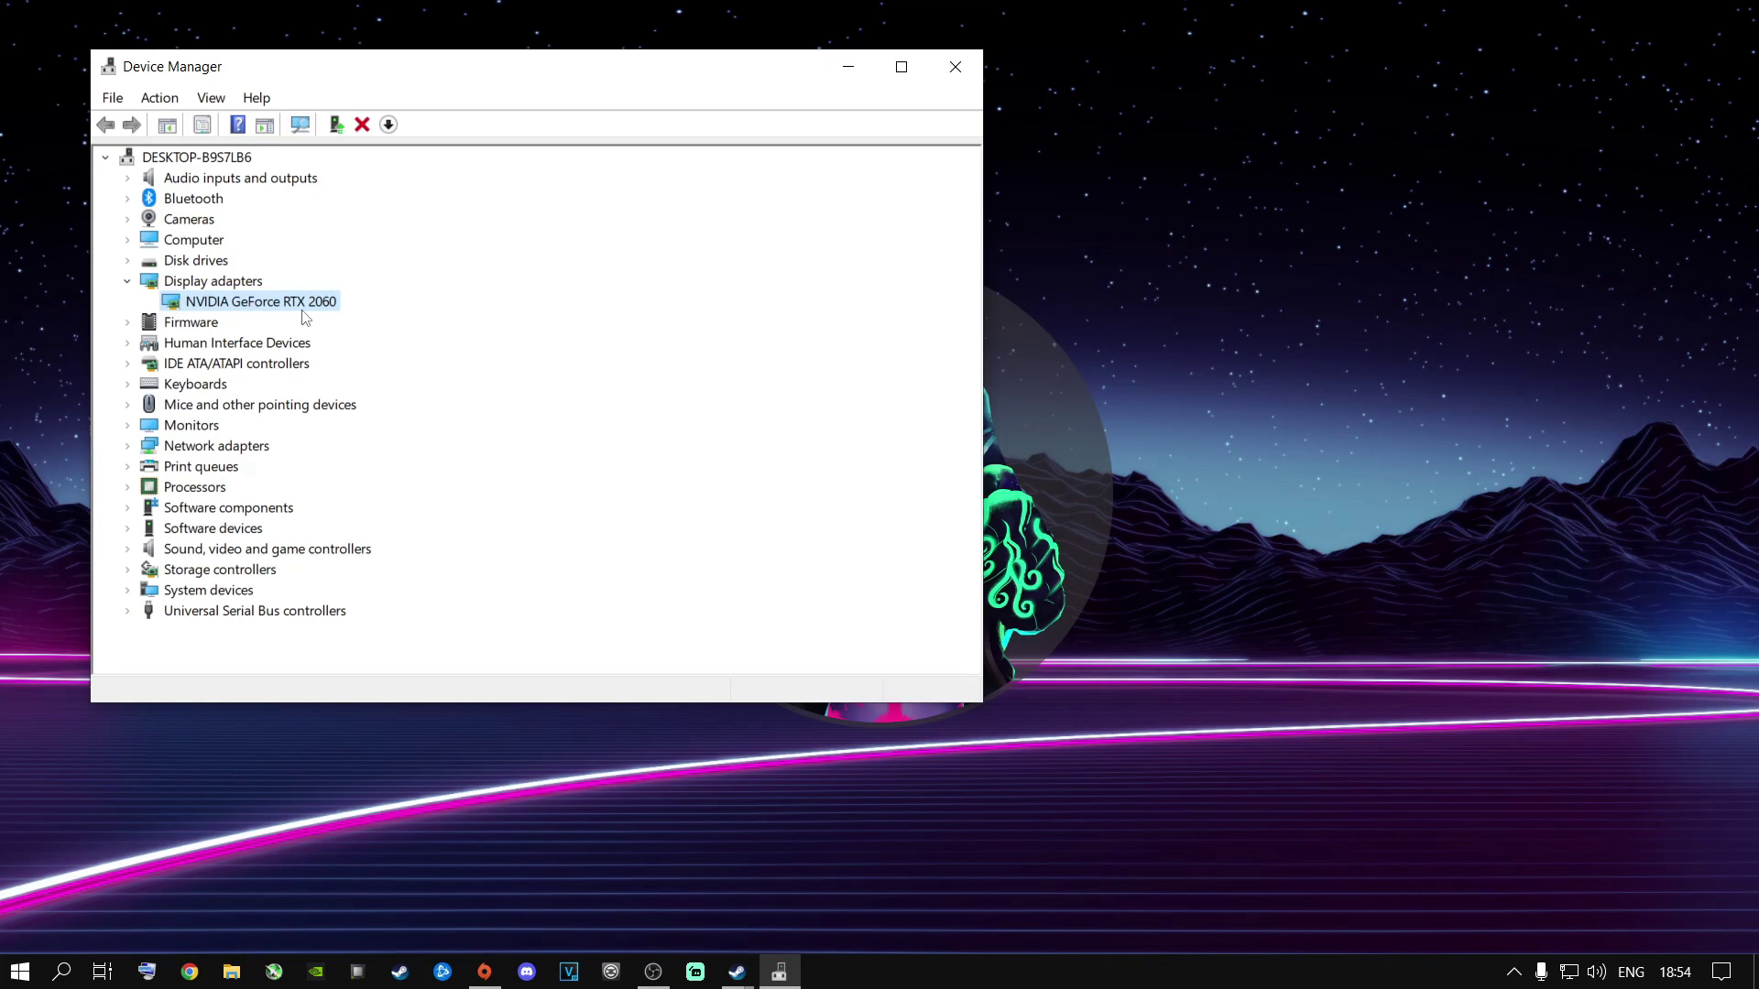
right_click(264, 308)
left_click(345, 318)
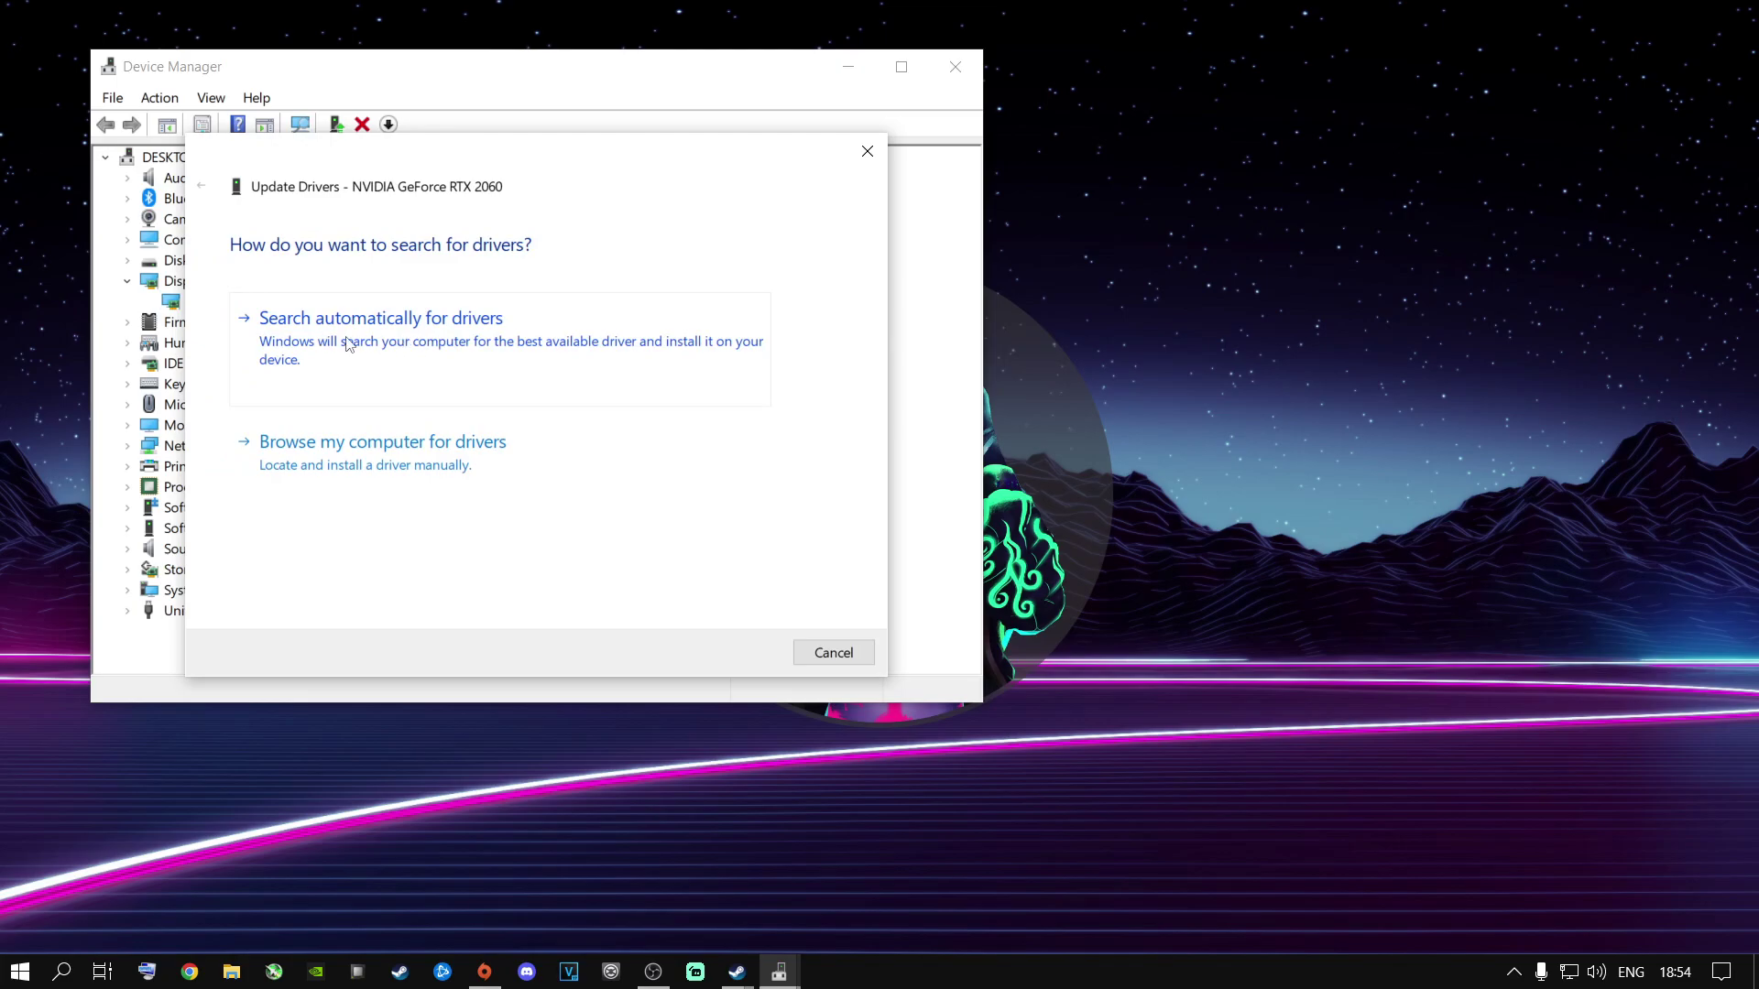
left_click(386, 343)
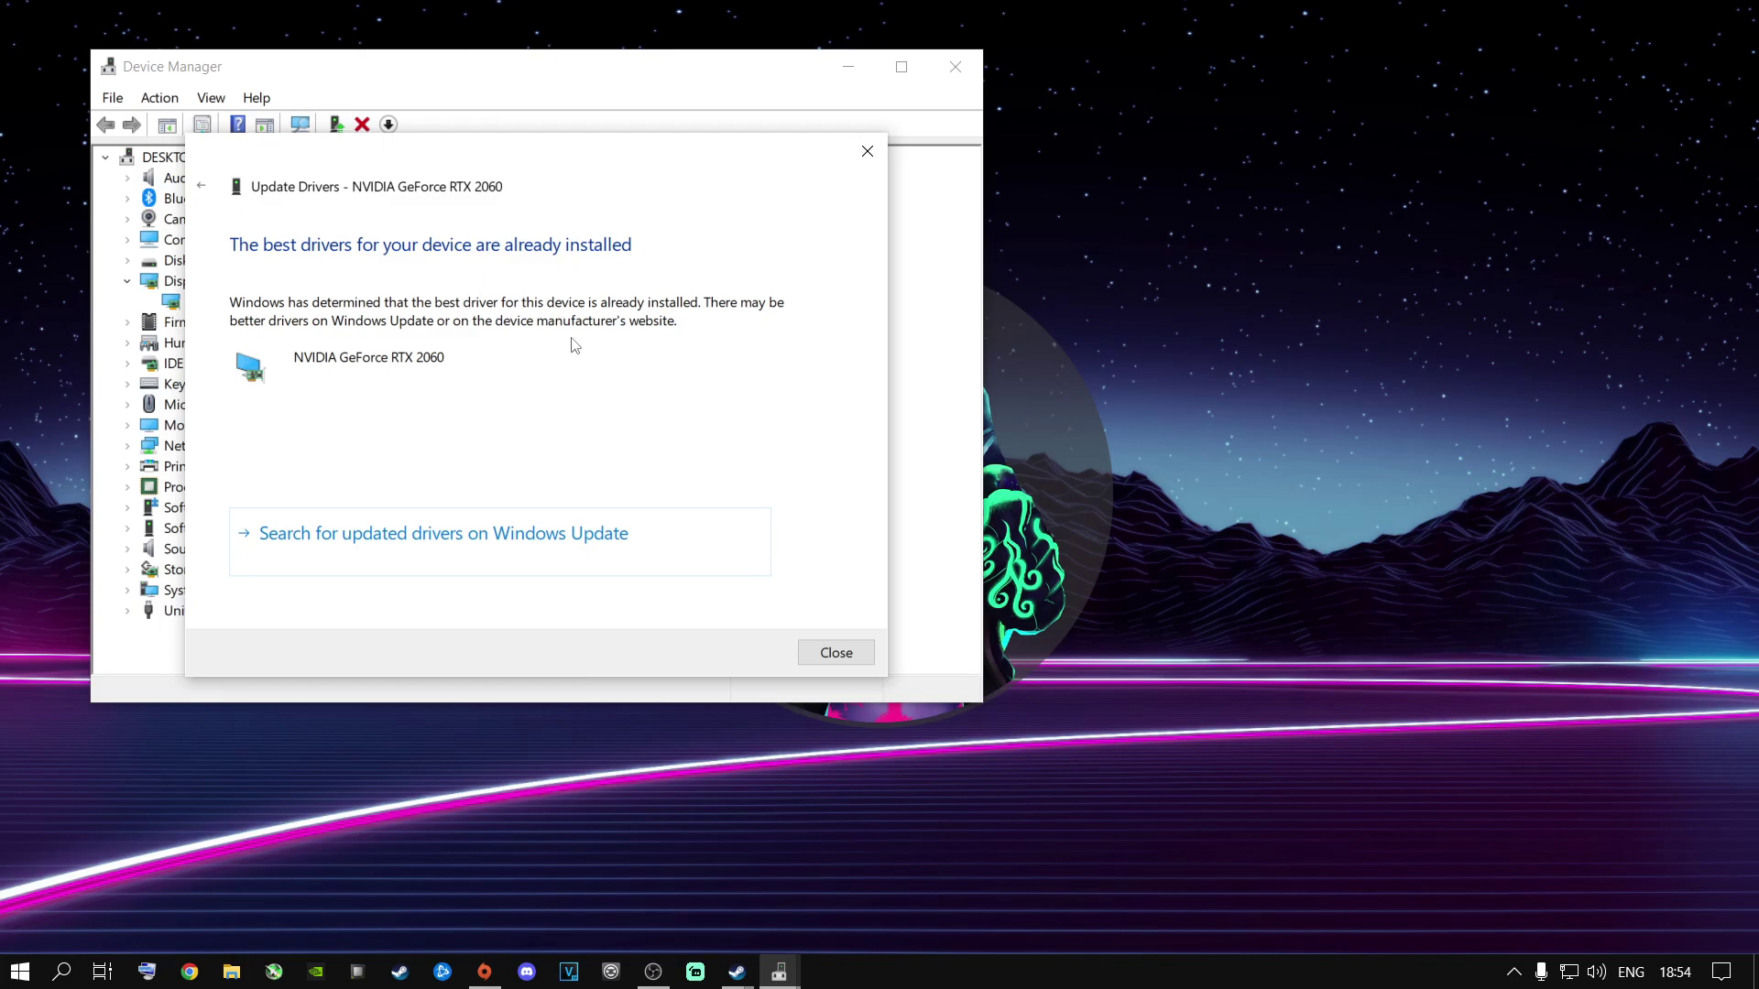
left_click(871, 152)
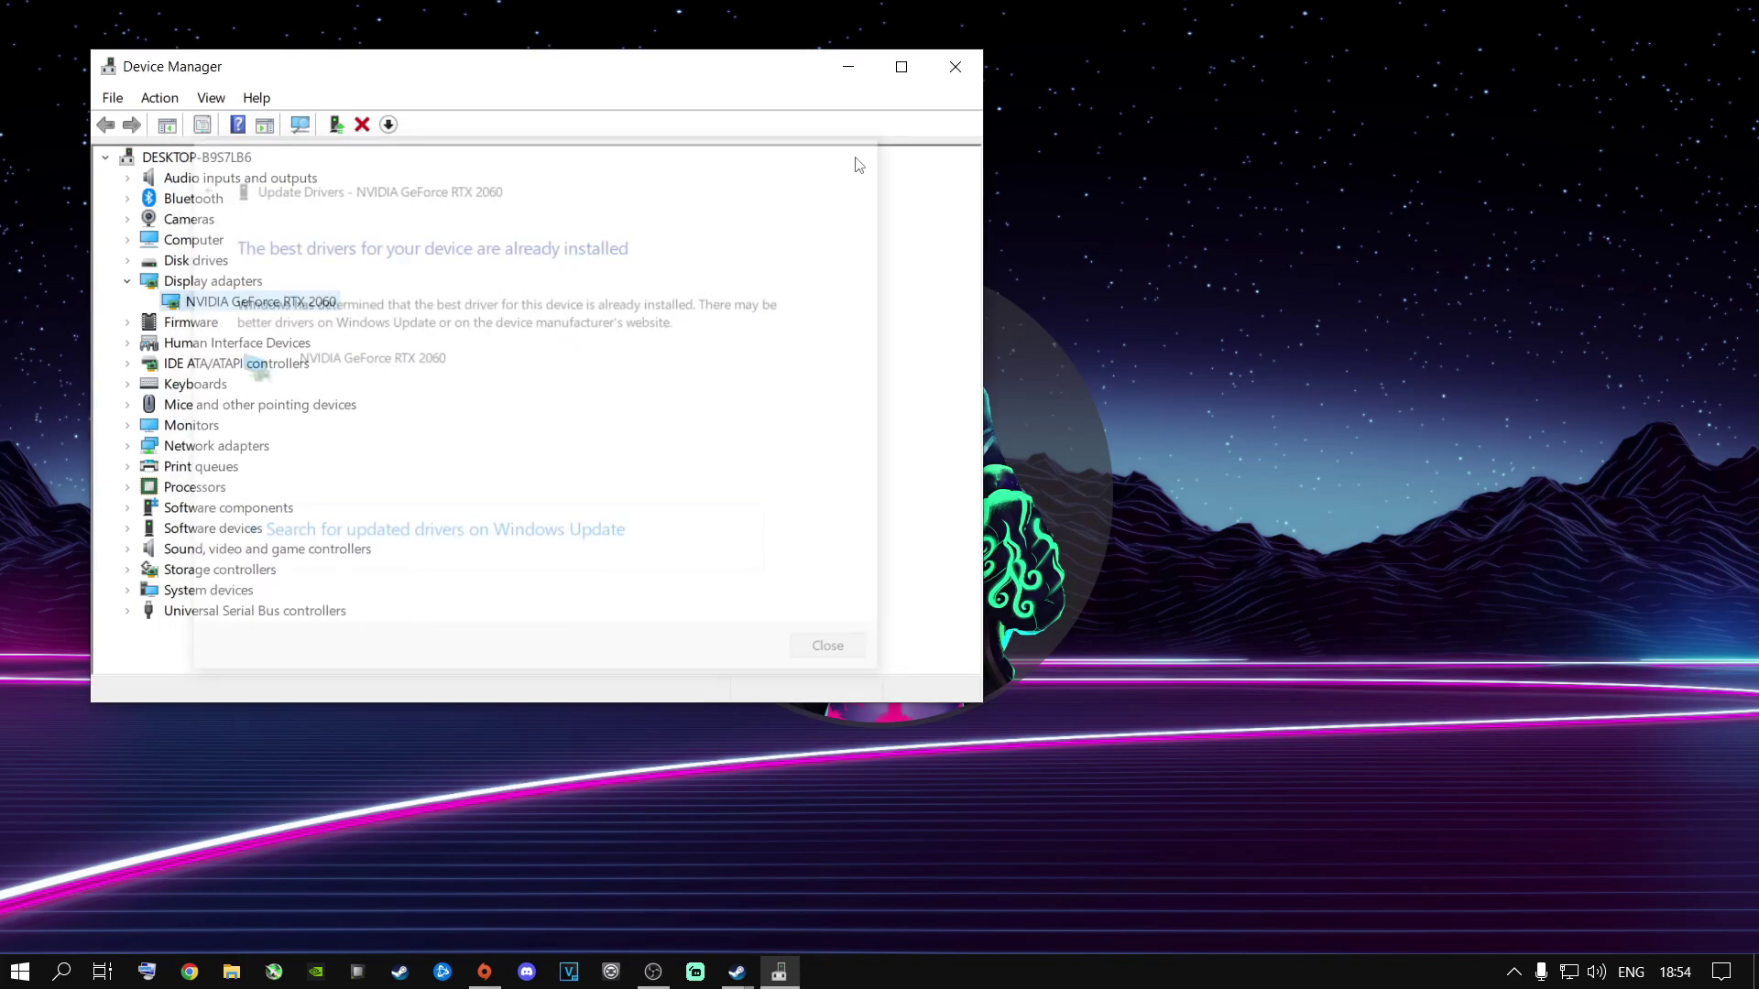
Pick the NVIDIA GeForce RTX 2060 from the list of drivers available on the computer and cancel the installation
right_click(247, 307)
left_click(294, 315)
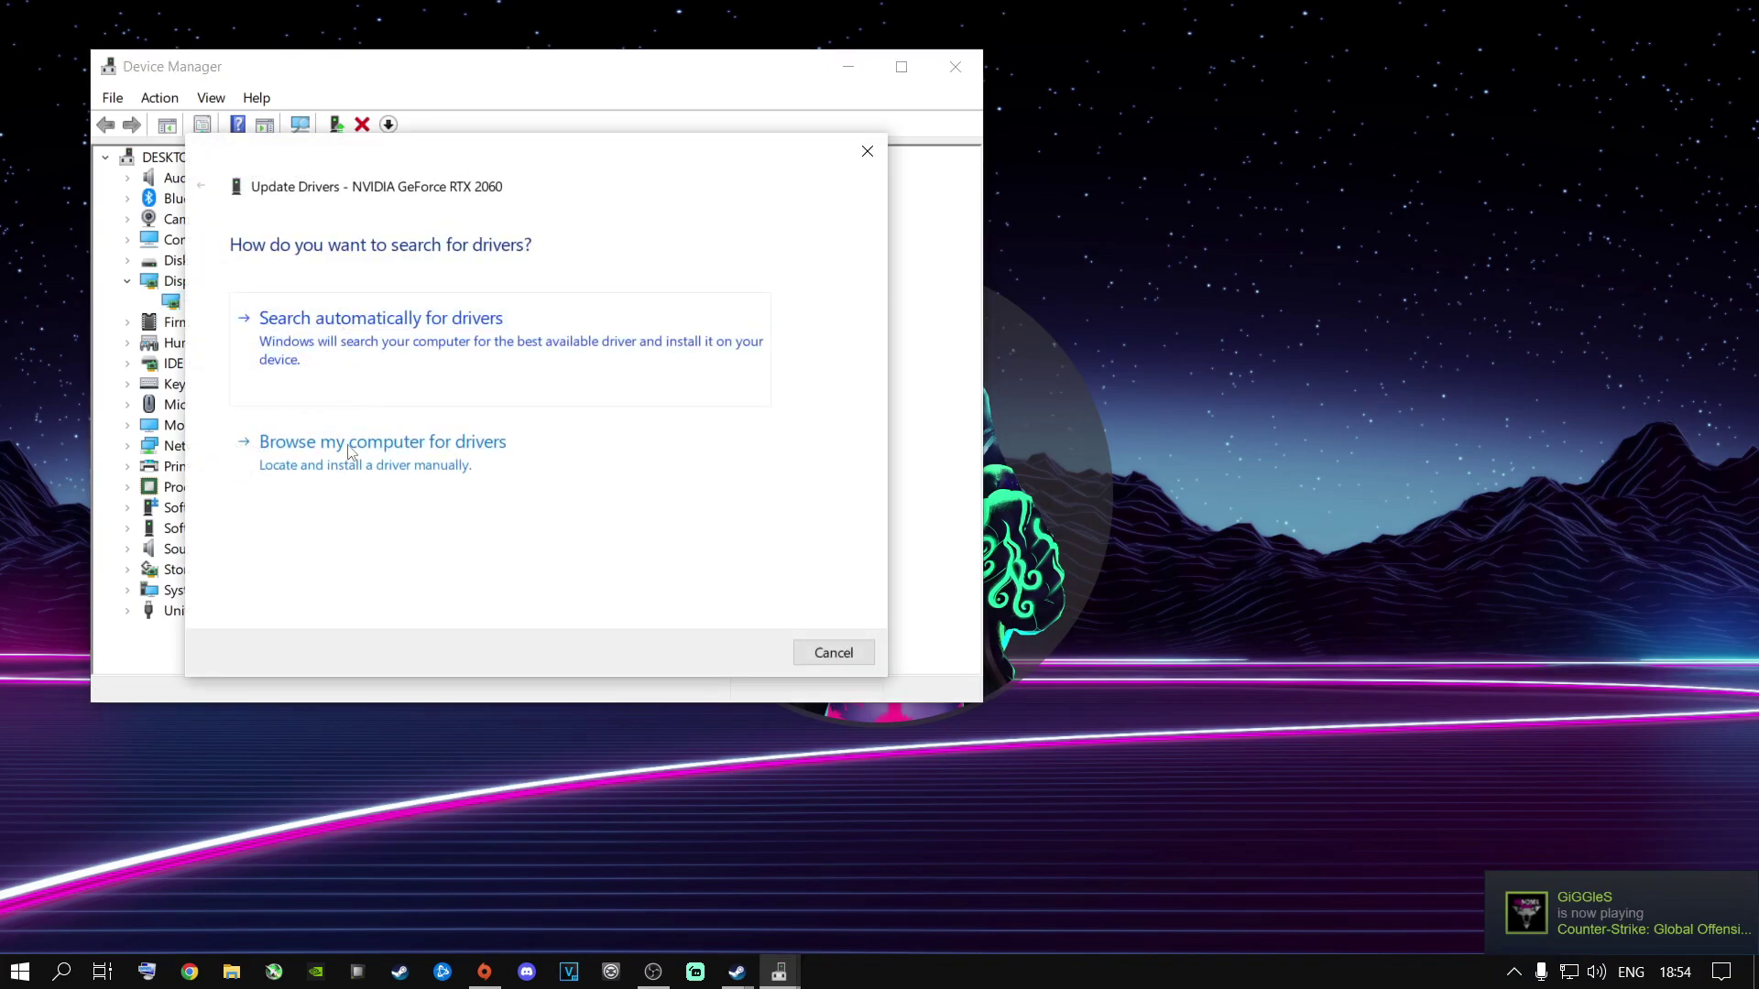
left_click(427, 463)
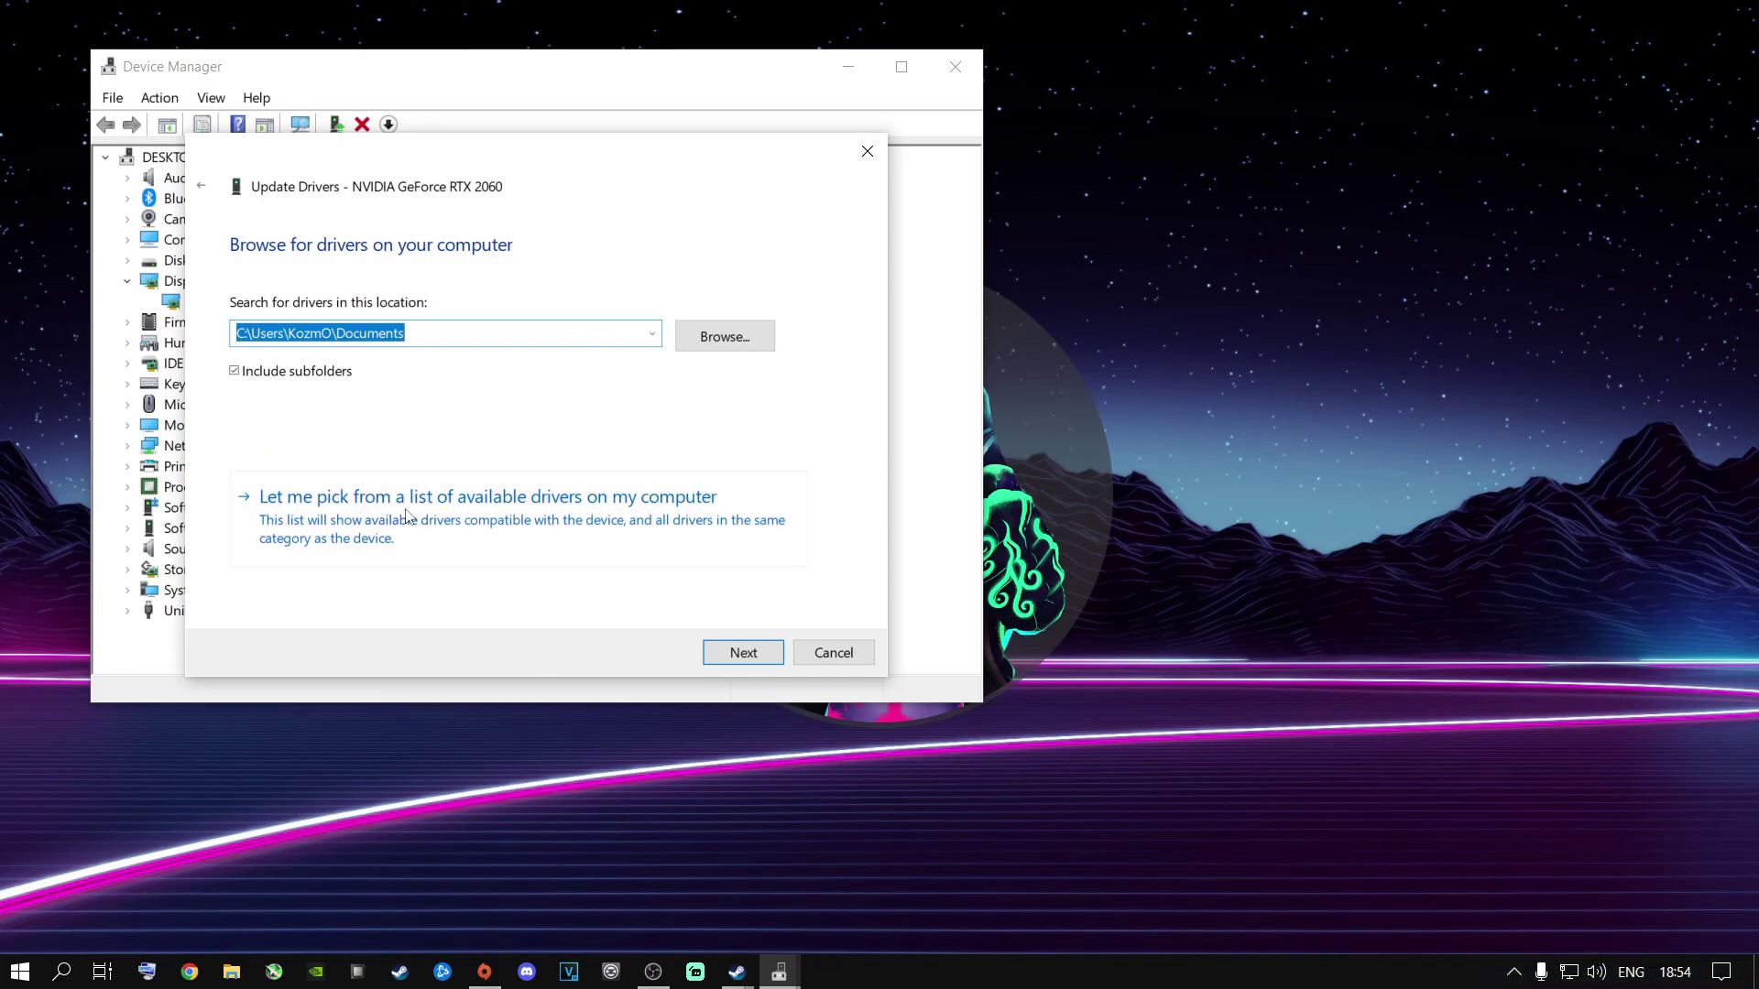
left_click(623, 517)
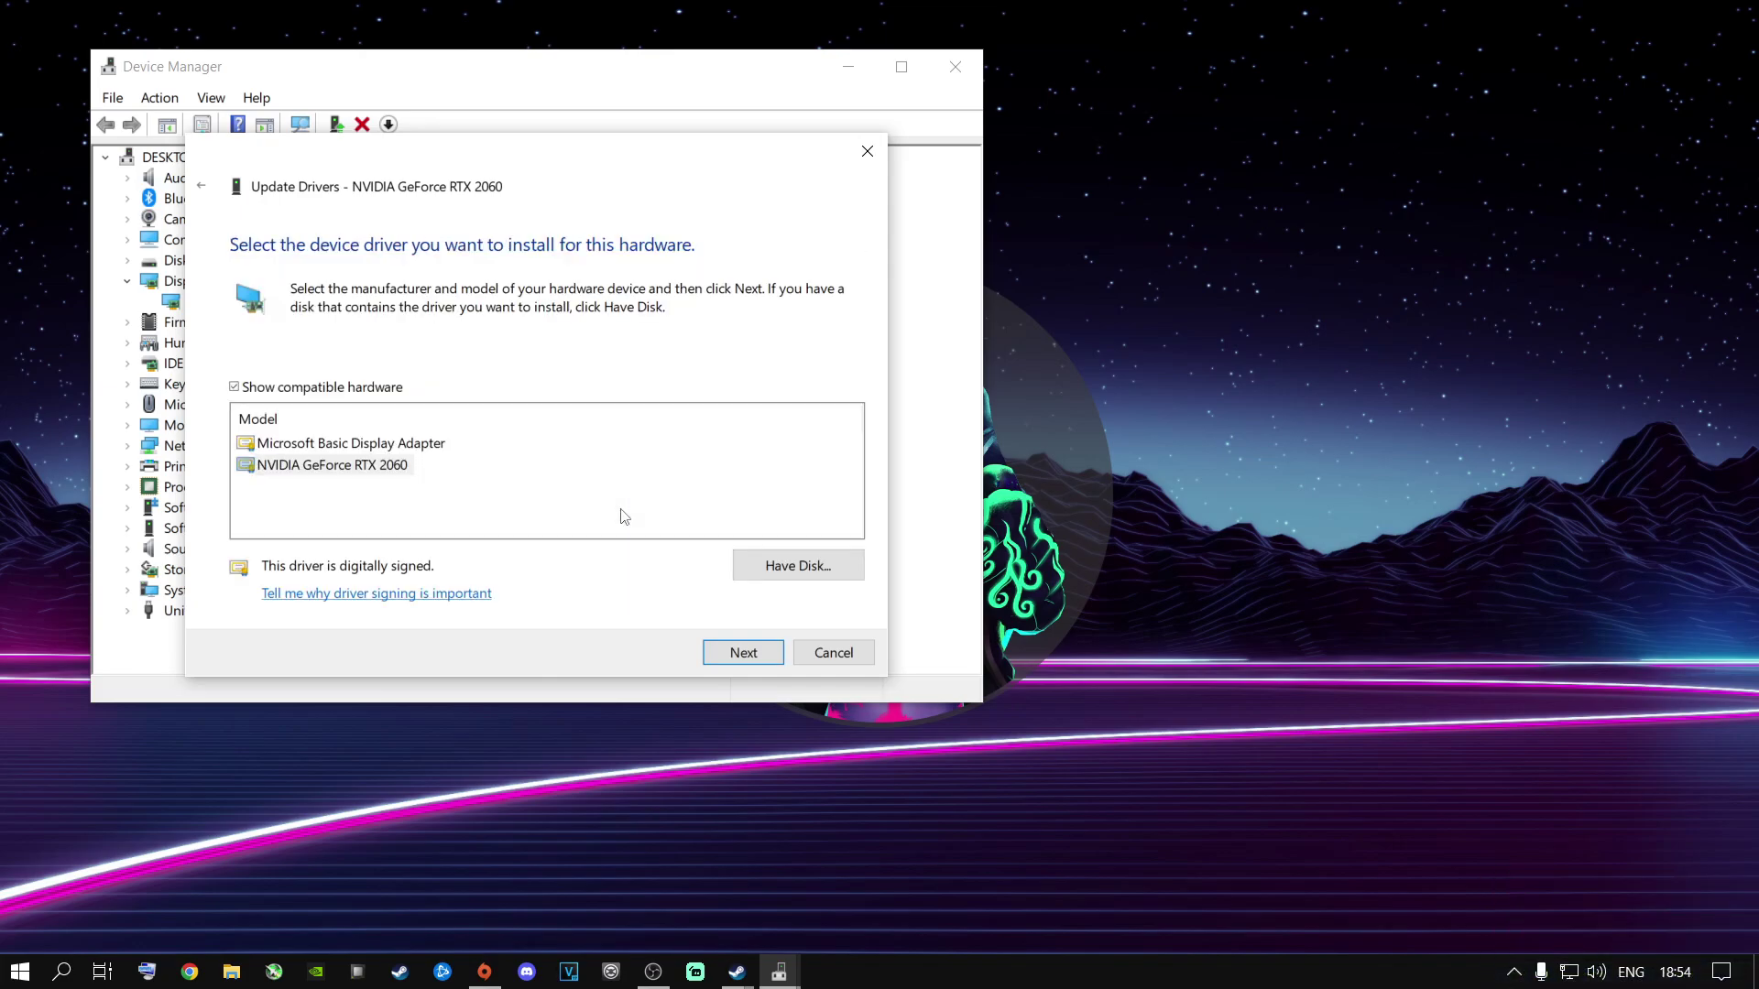
left_click(346, 469)
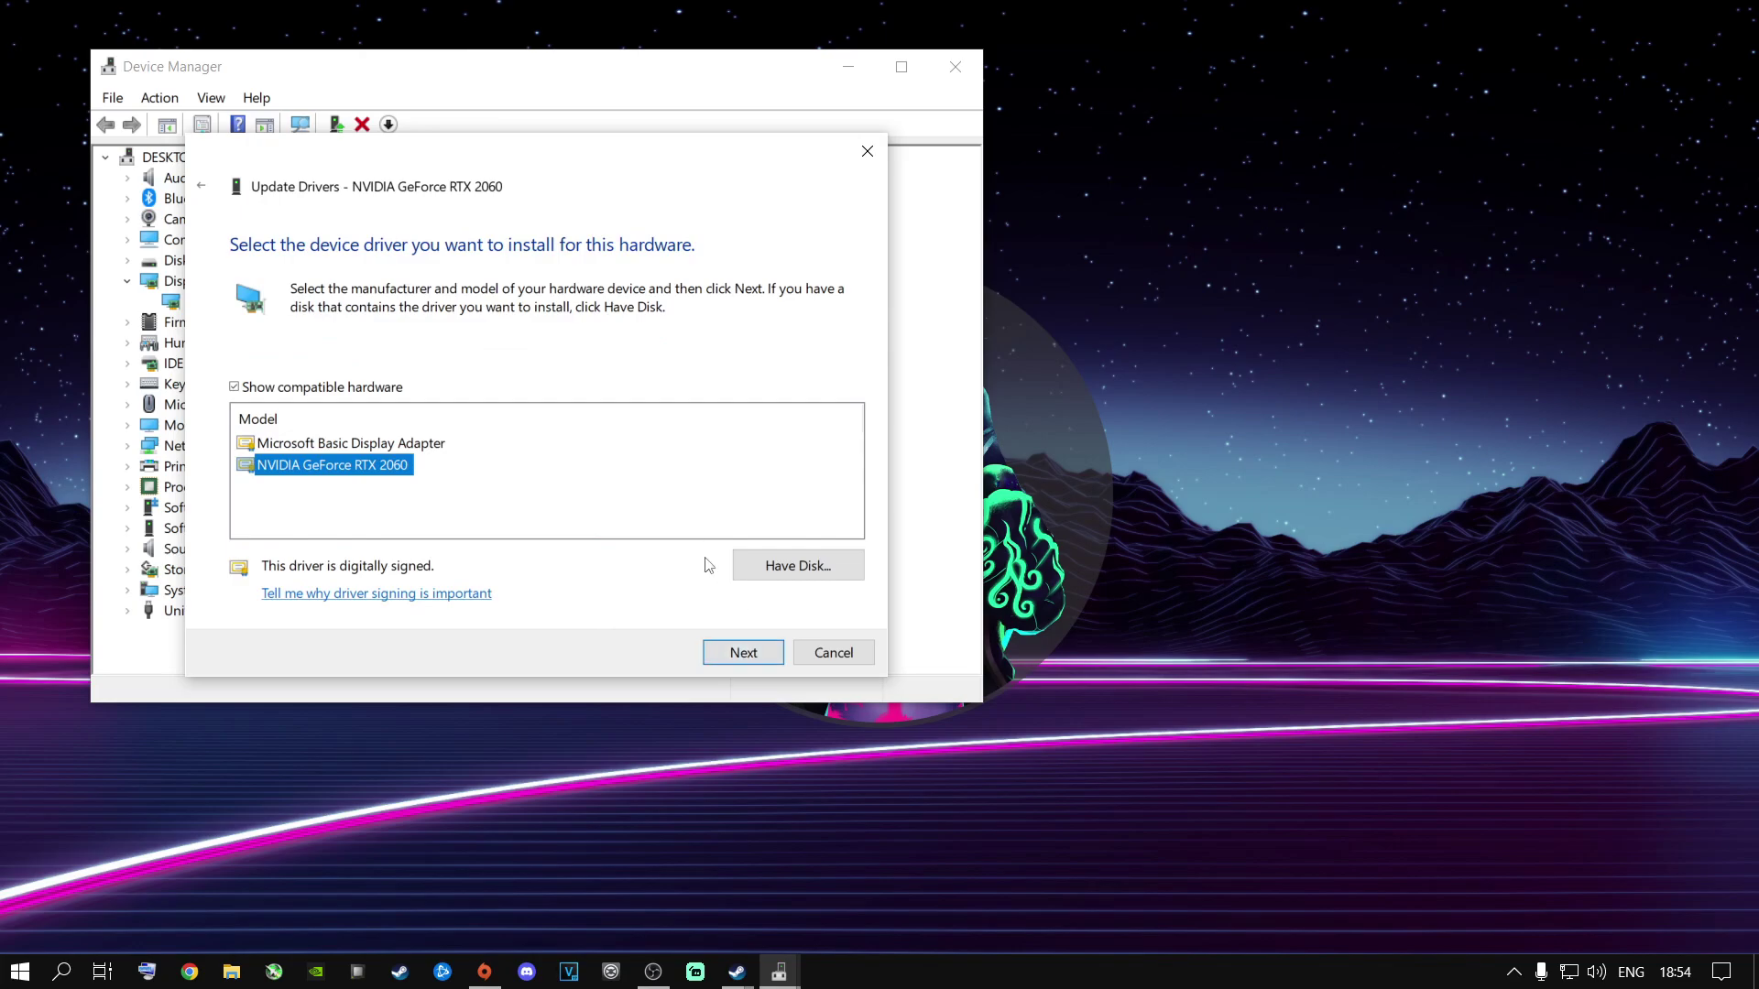
left_click(829, 652)
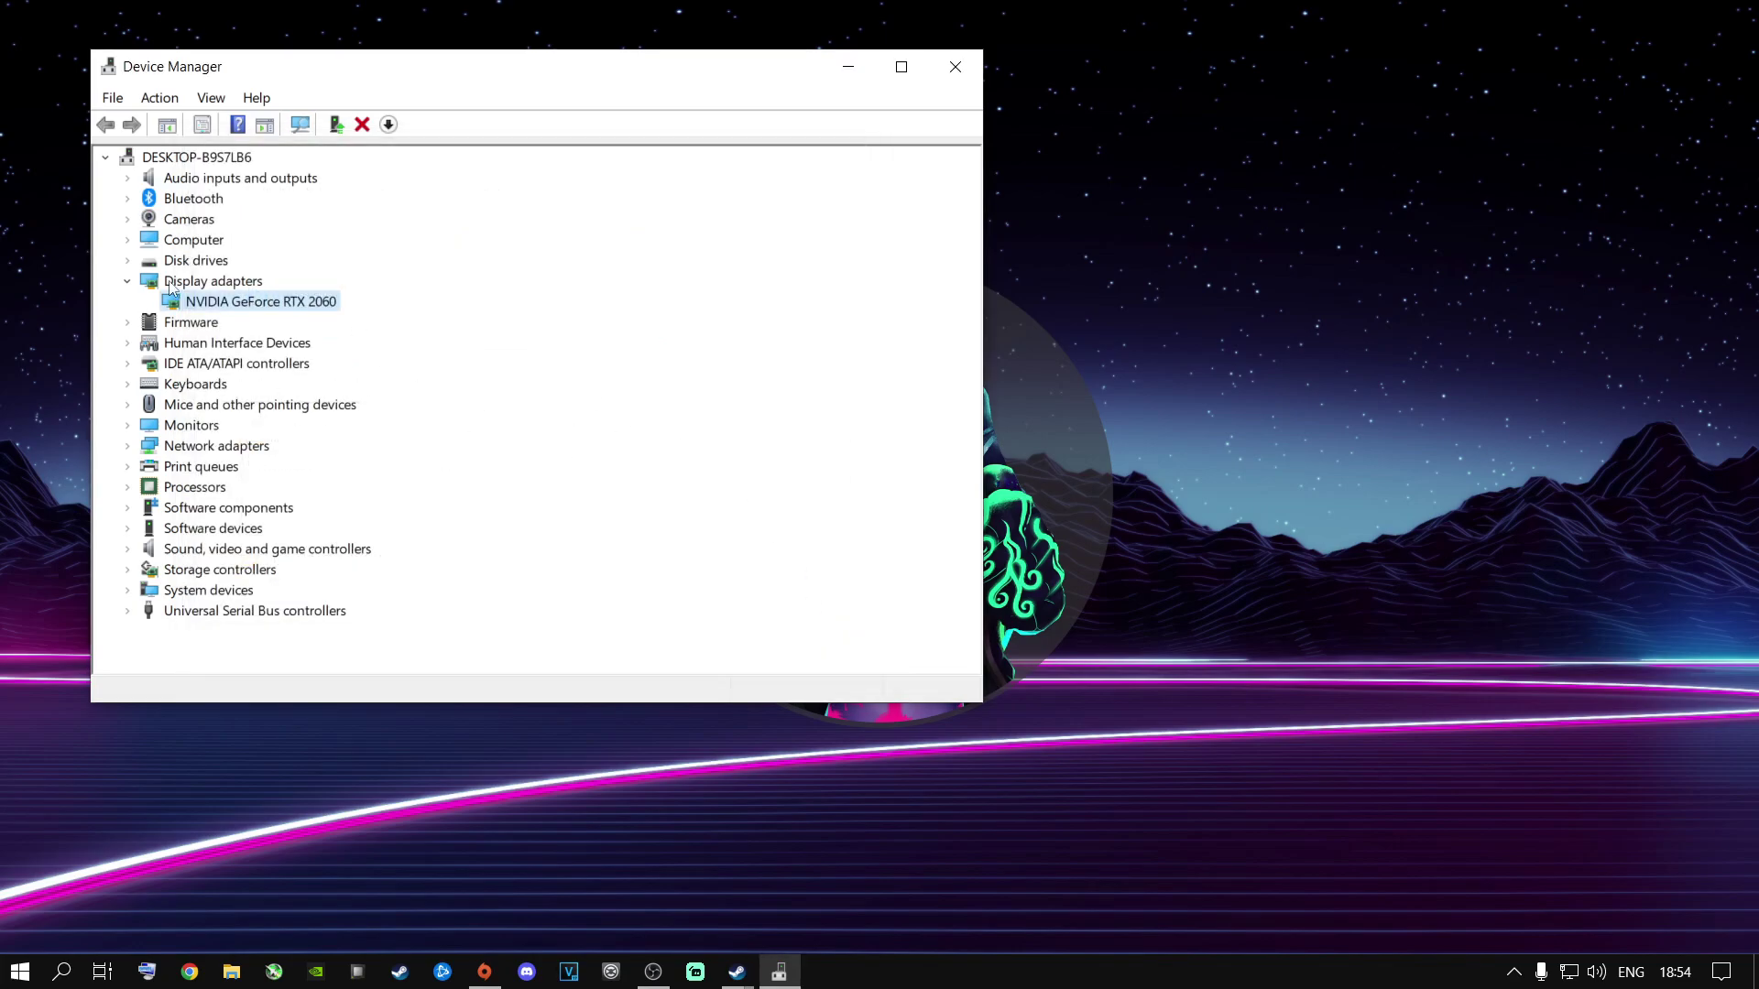
Collapse the display adapters category and close Device Manager
left_click(128, 281)
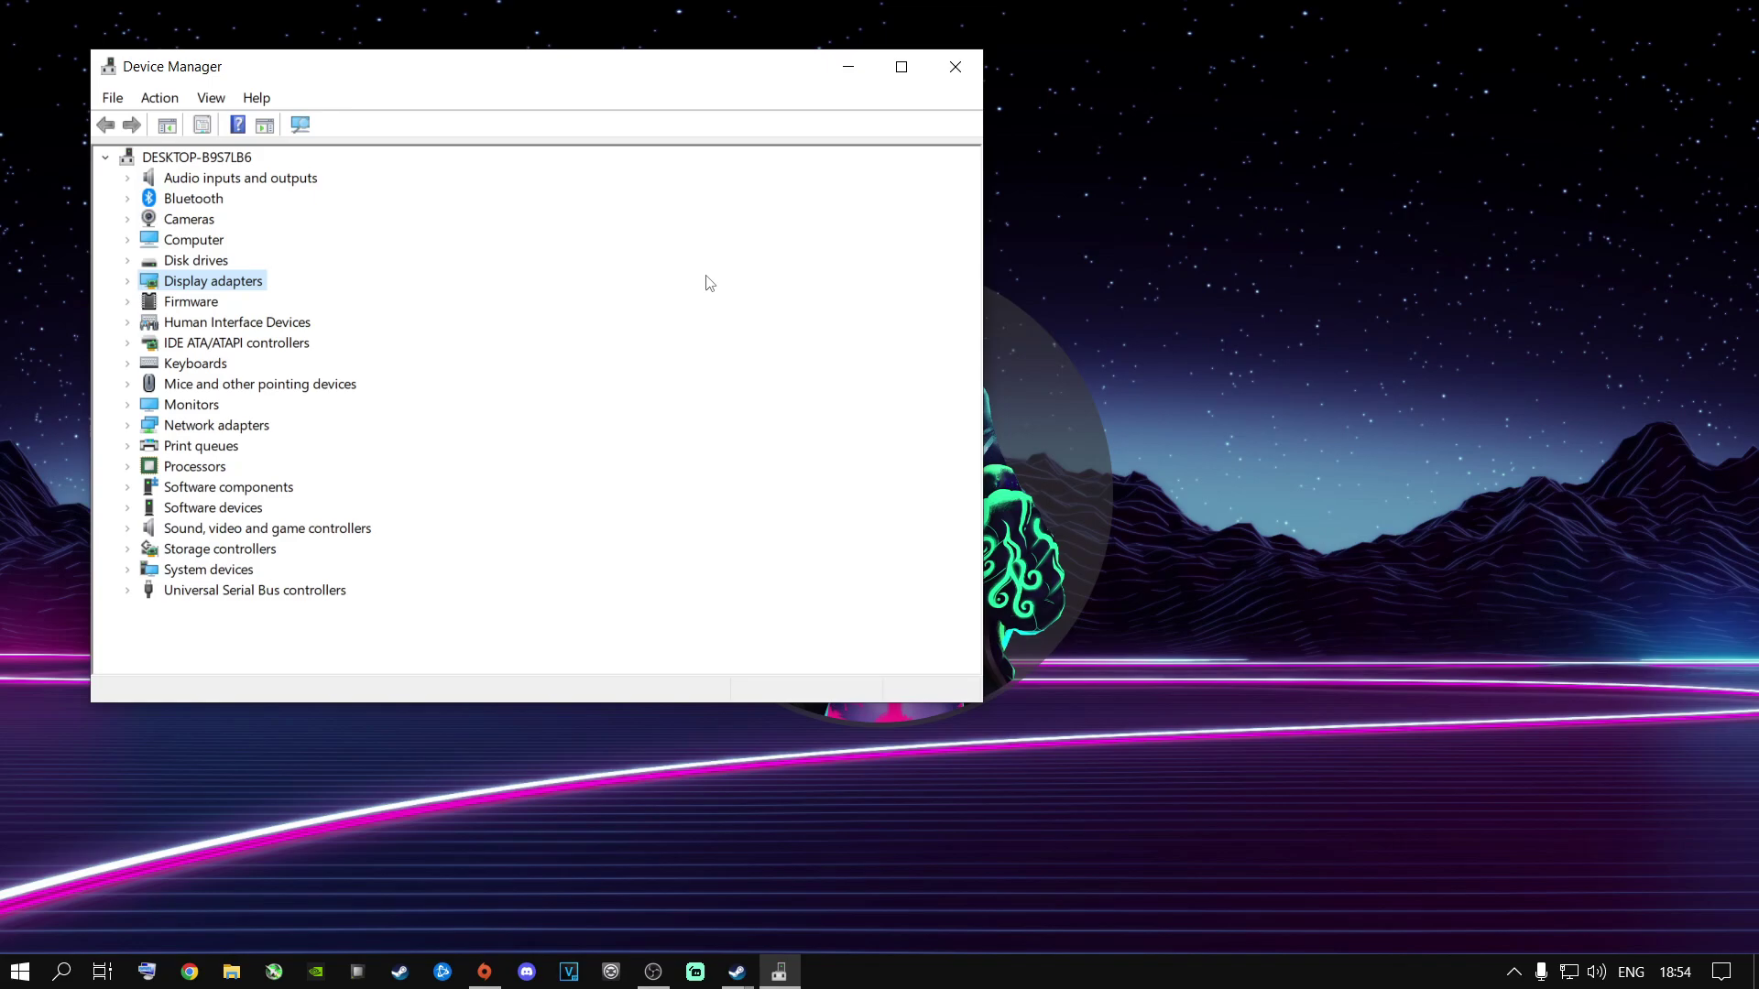
left_click(954, 67)
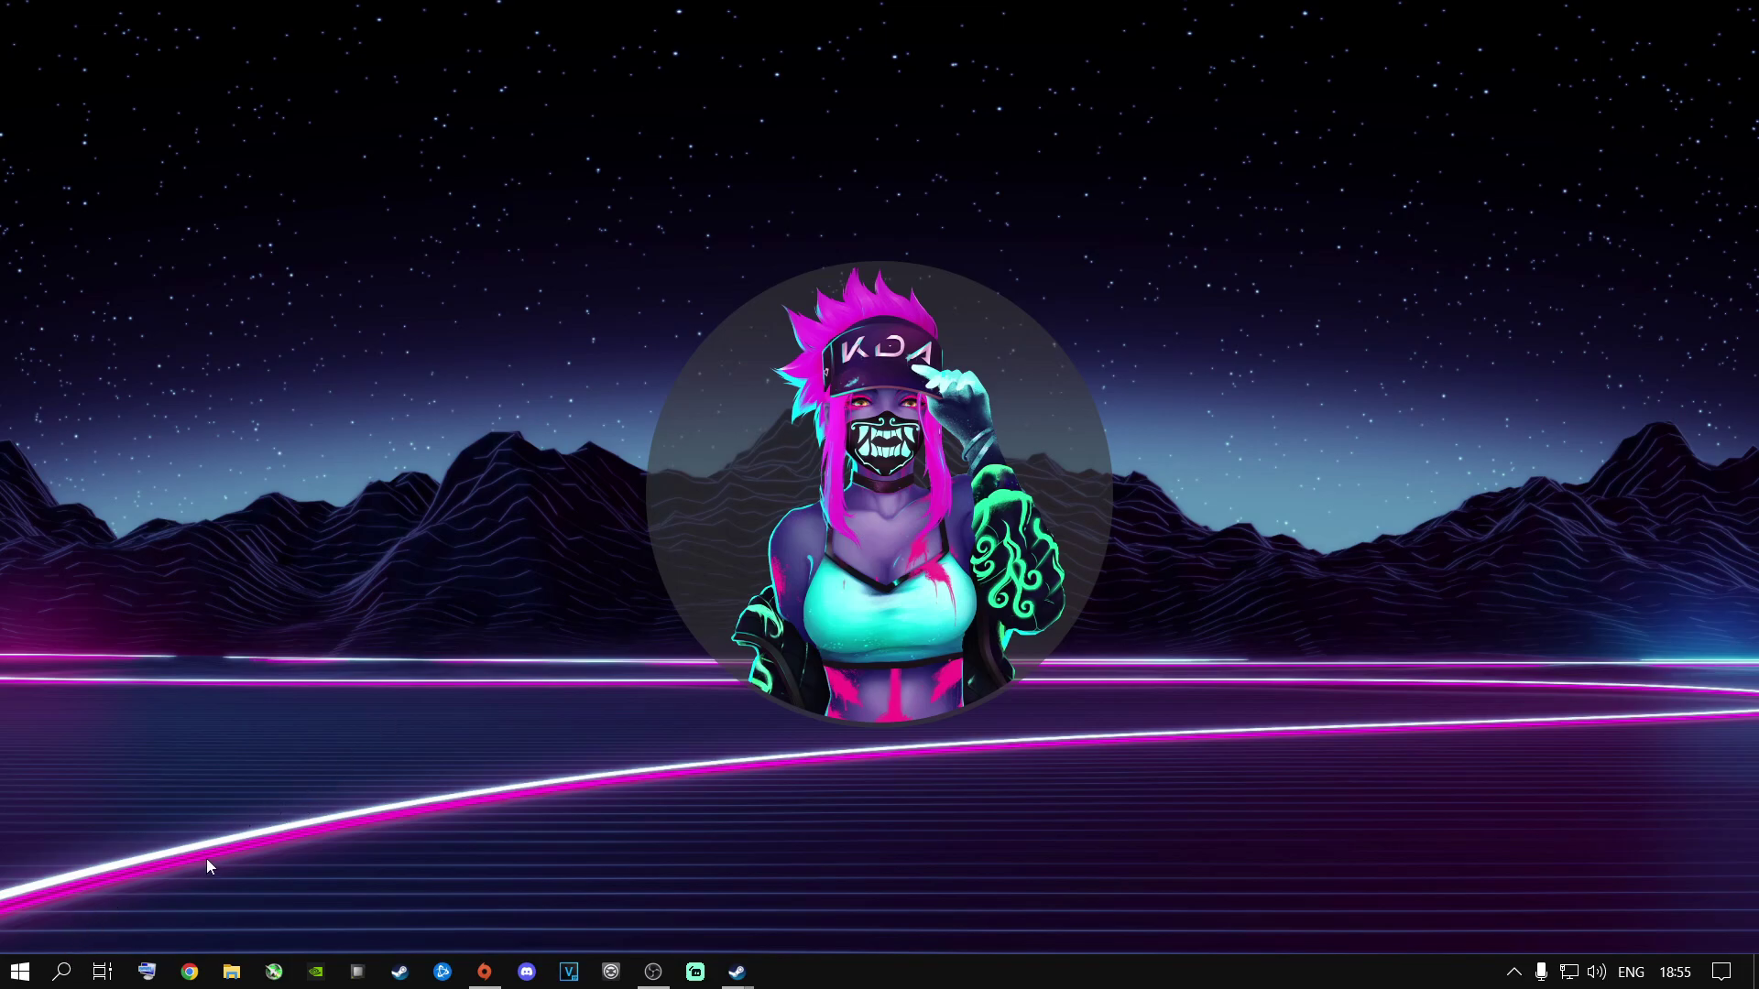
key("super+r")
key("BackSpace")
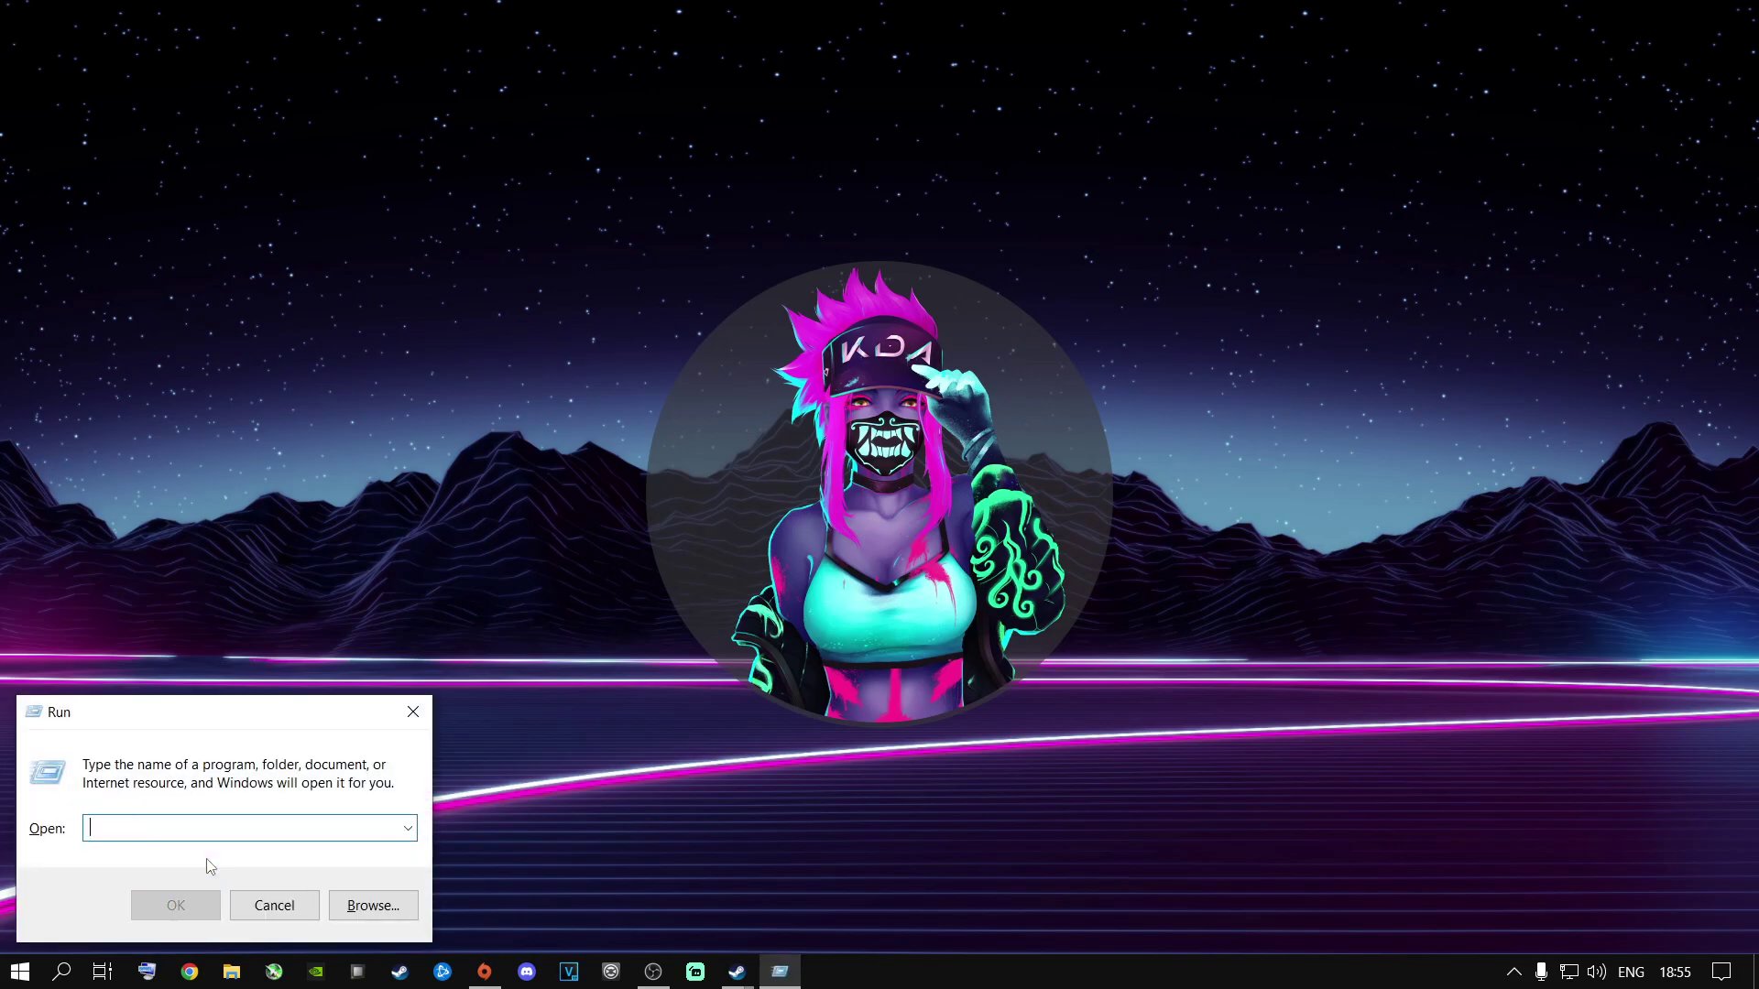
left_click(414, 712)
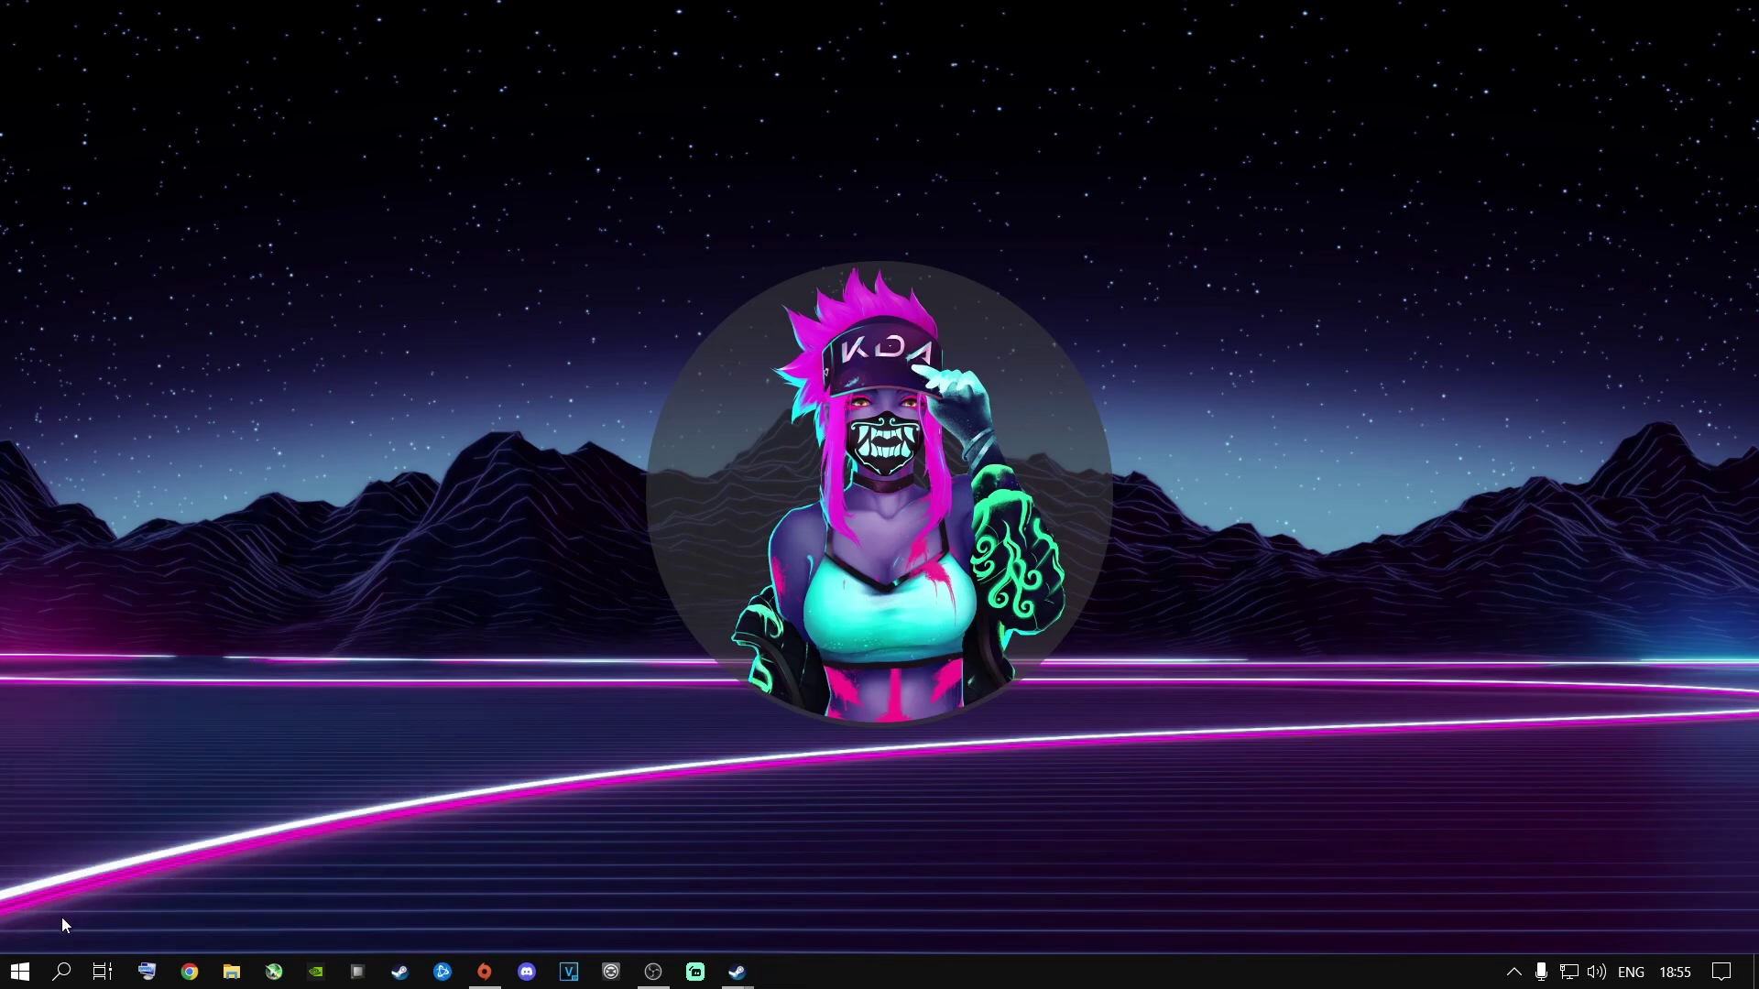
Find the Run dialog through Windows search and use it to open the system Temp folder with "temp"
left_click(62, 971)
type("n")
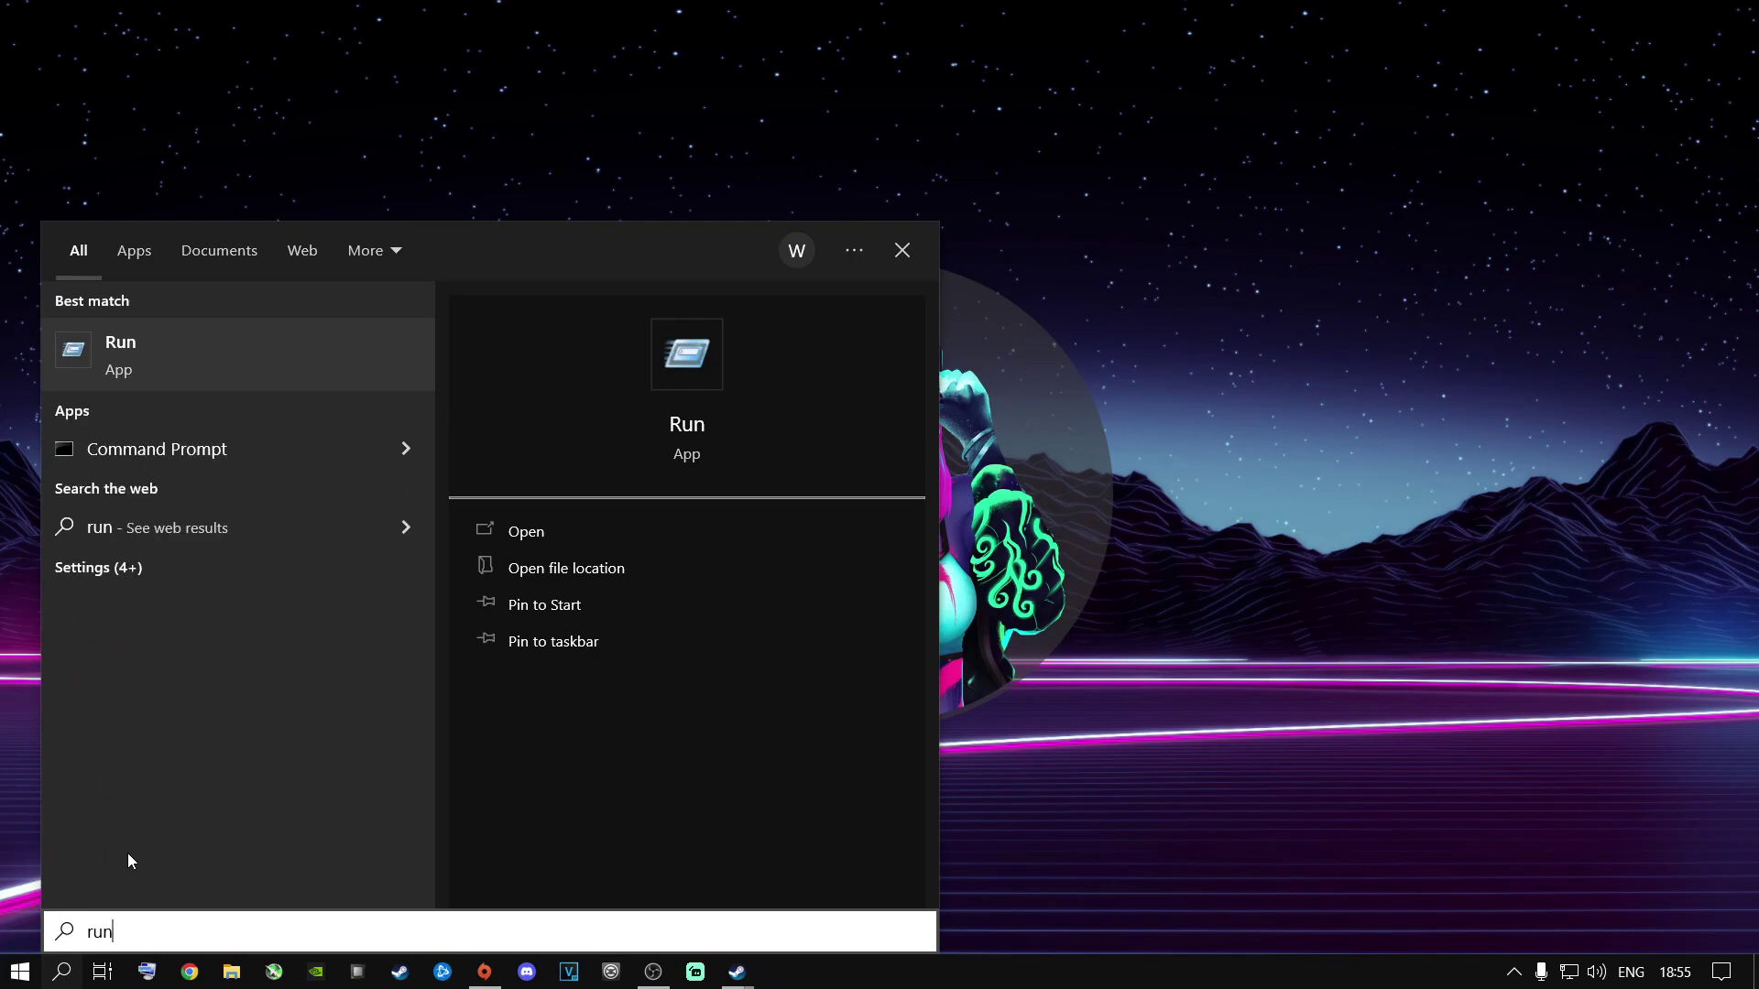
key("Return")
key("BackSpace")
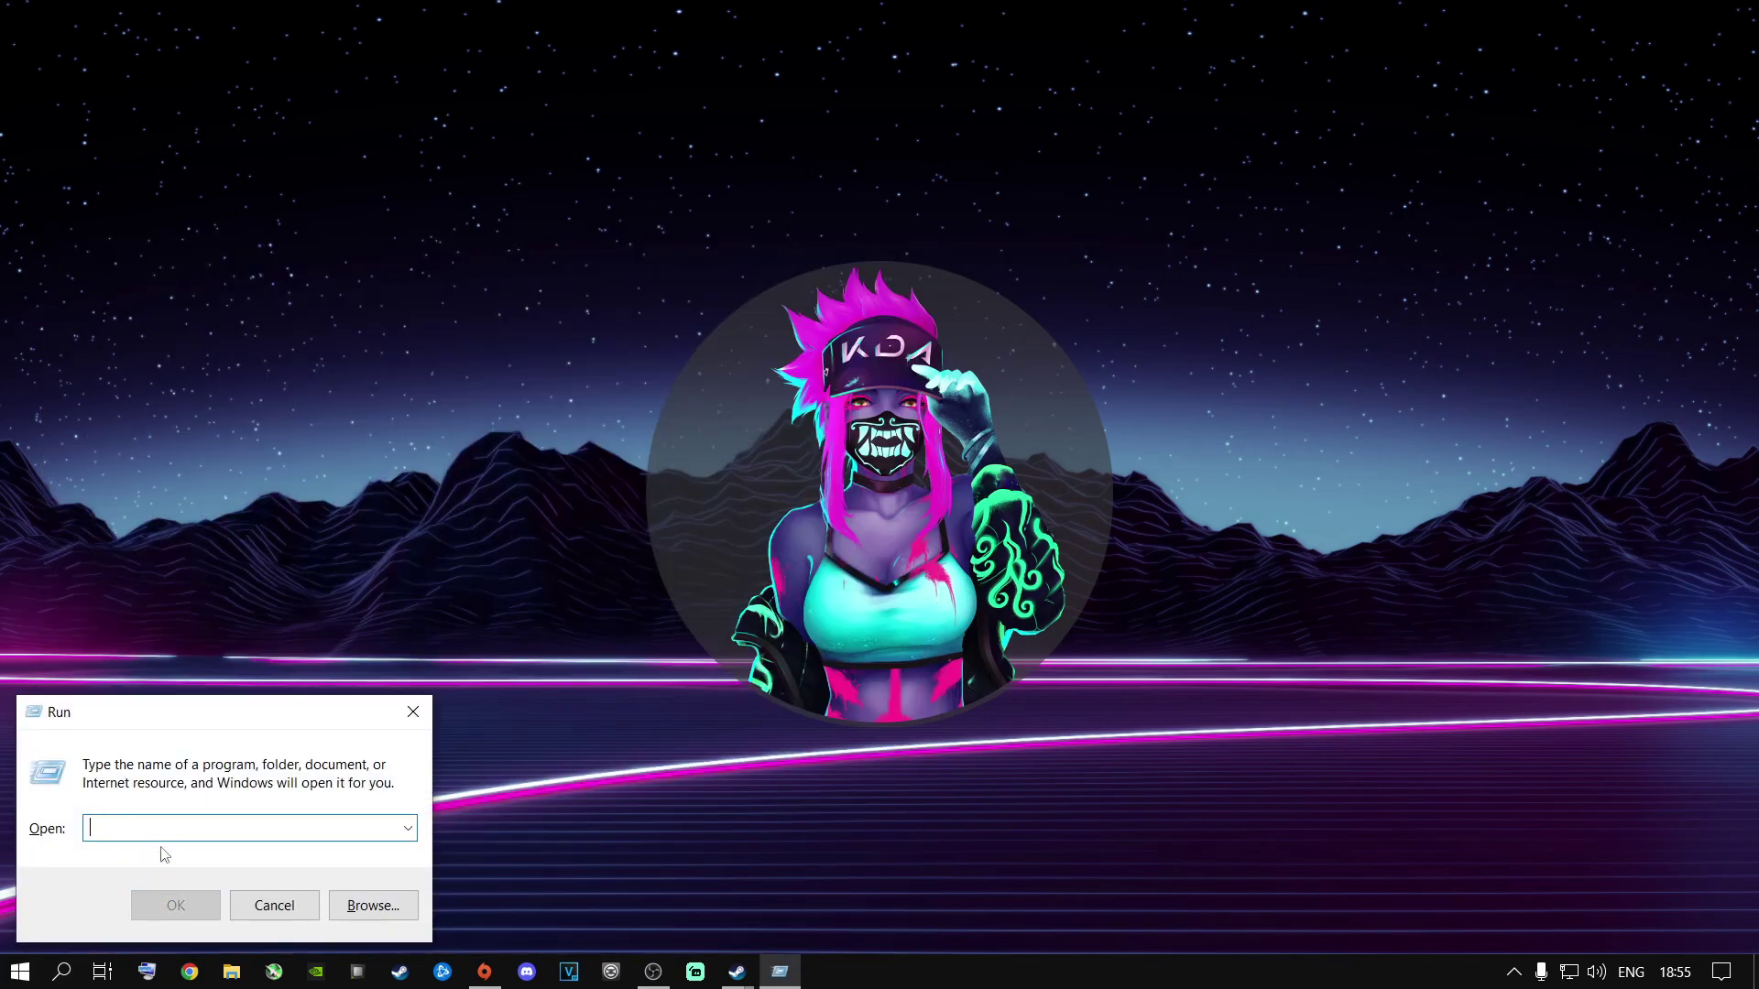
type("temp")
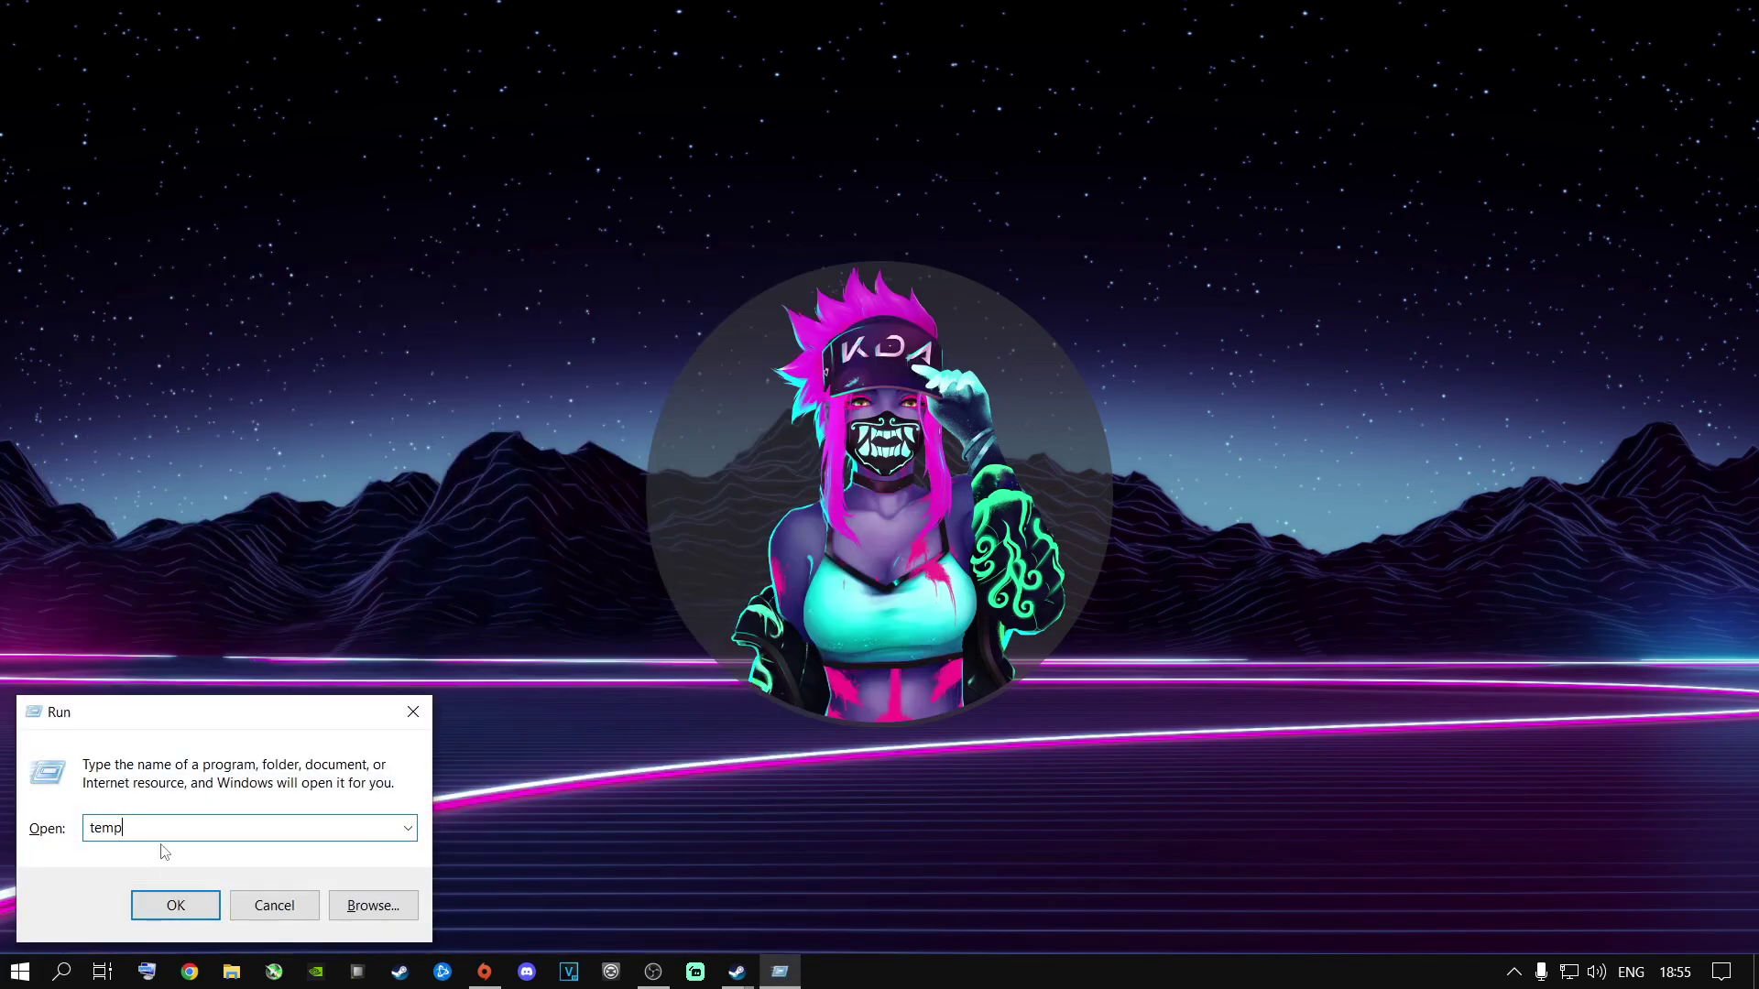
key("Return")
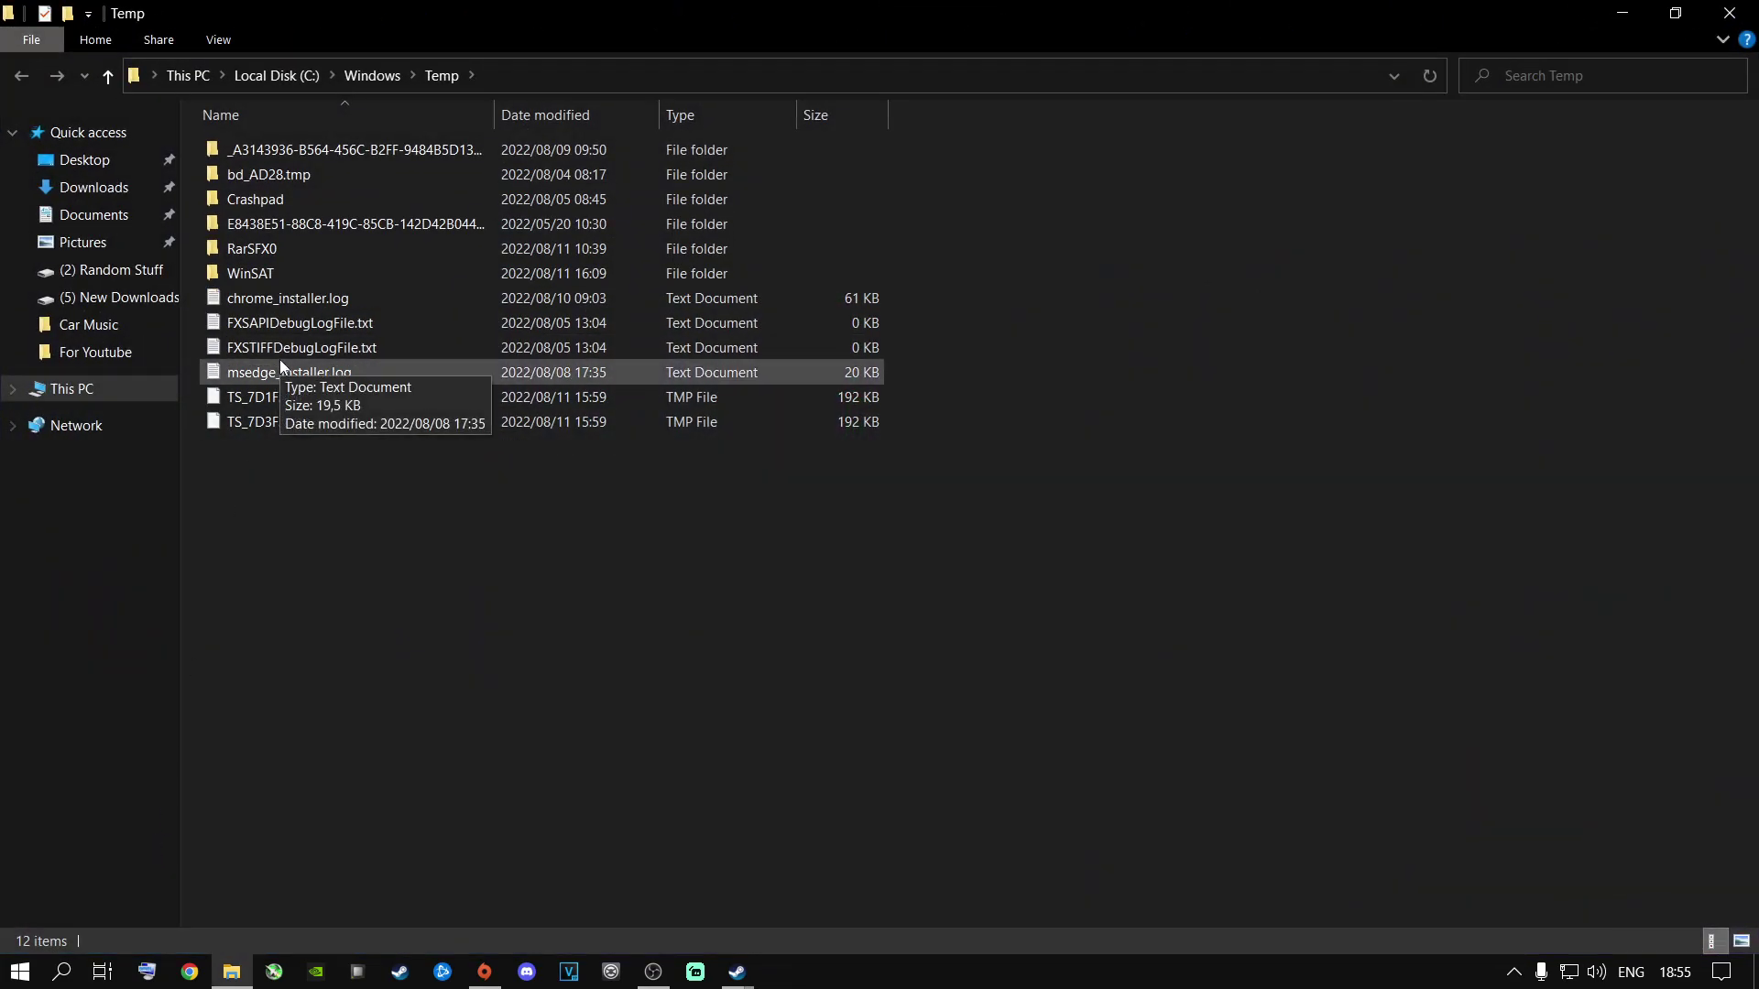
Delete all items in C:\Windows\Temp with administrator permission, skipping the folder that requires SYSTEM permission, and close the folder window
left_click(260, 253)
key("ctrl+a")
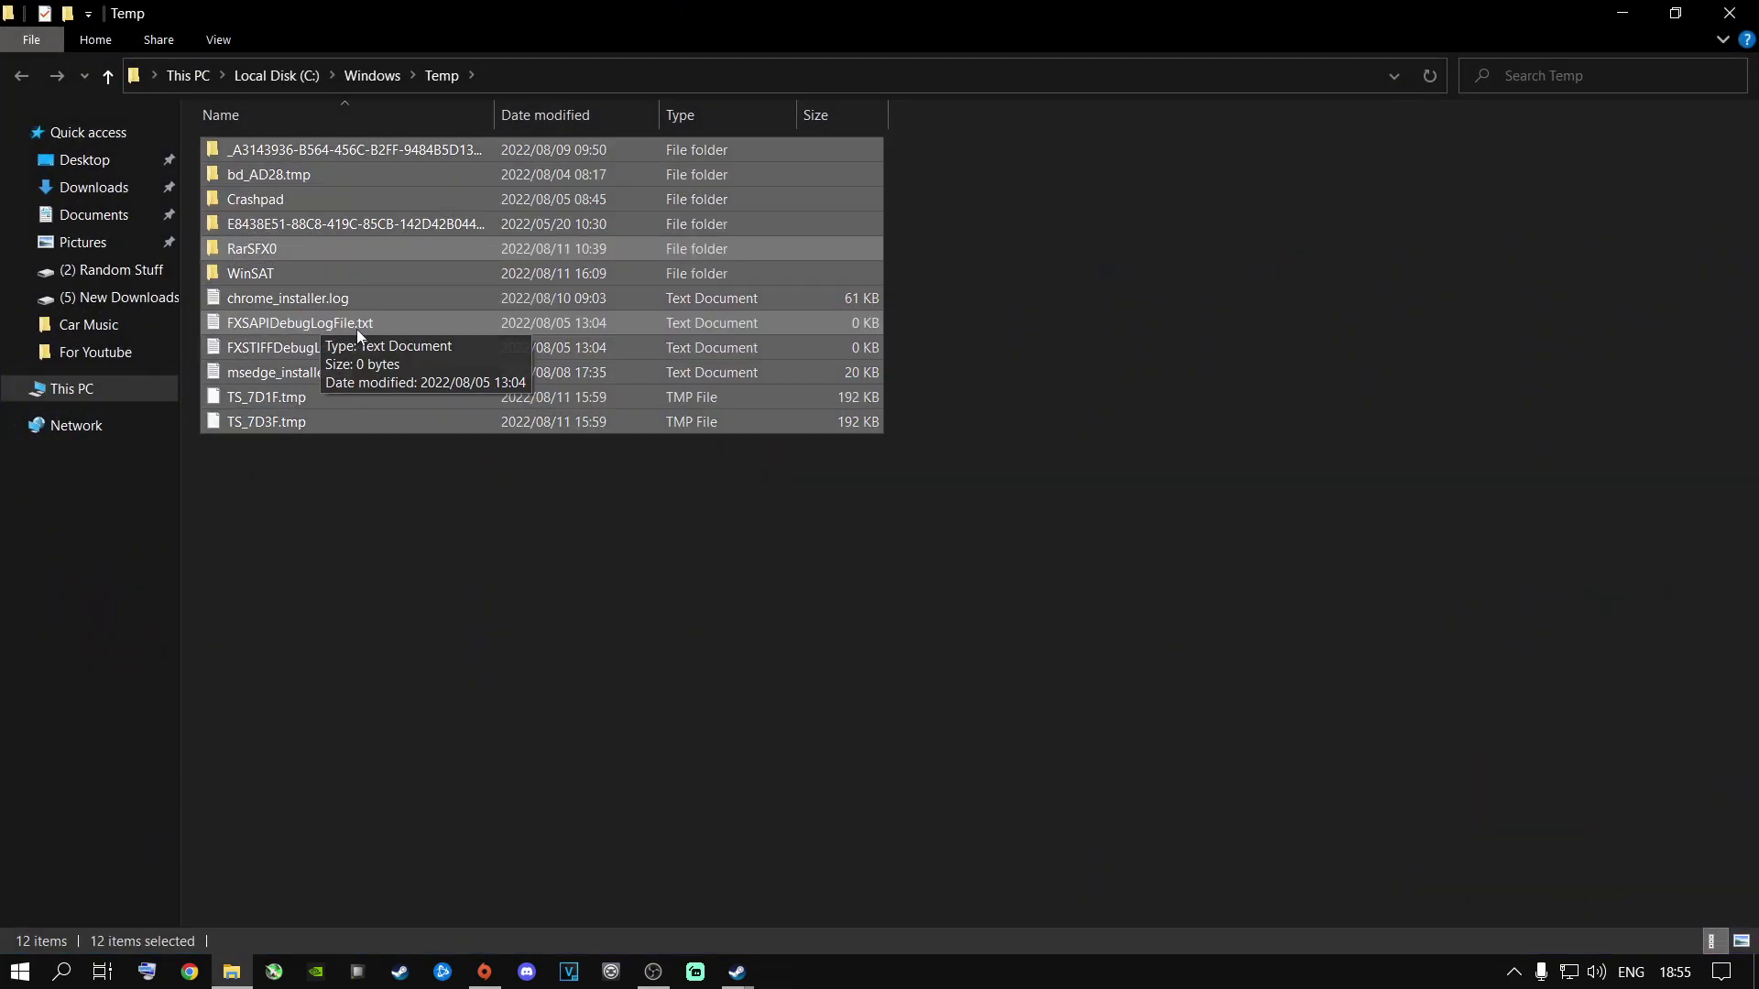
key("Delete")
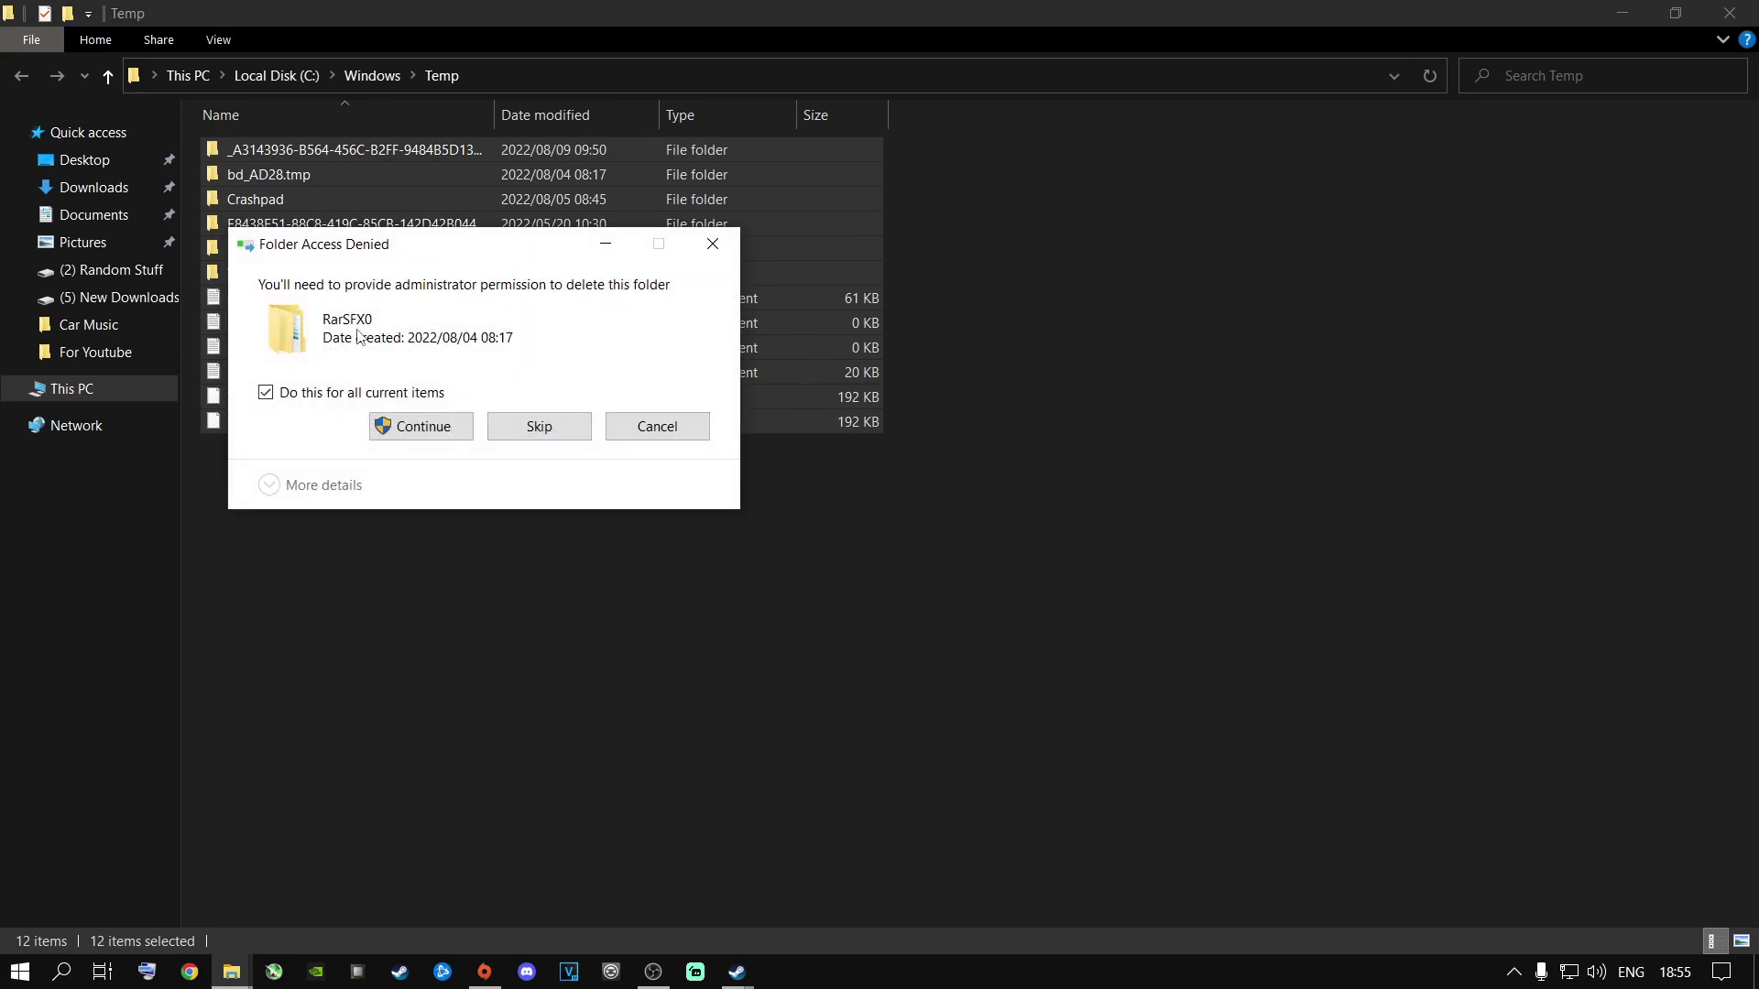
left_click(427, 428)
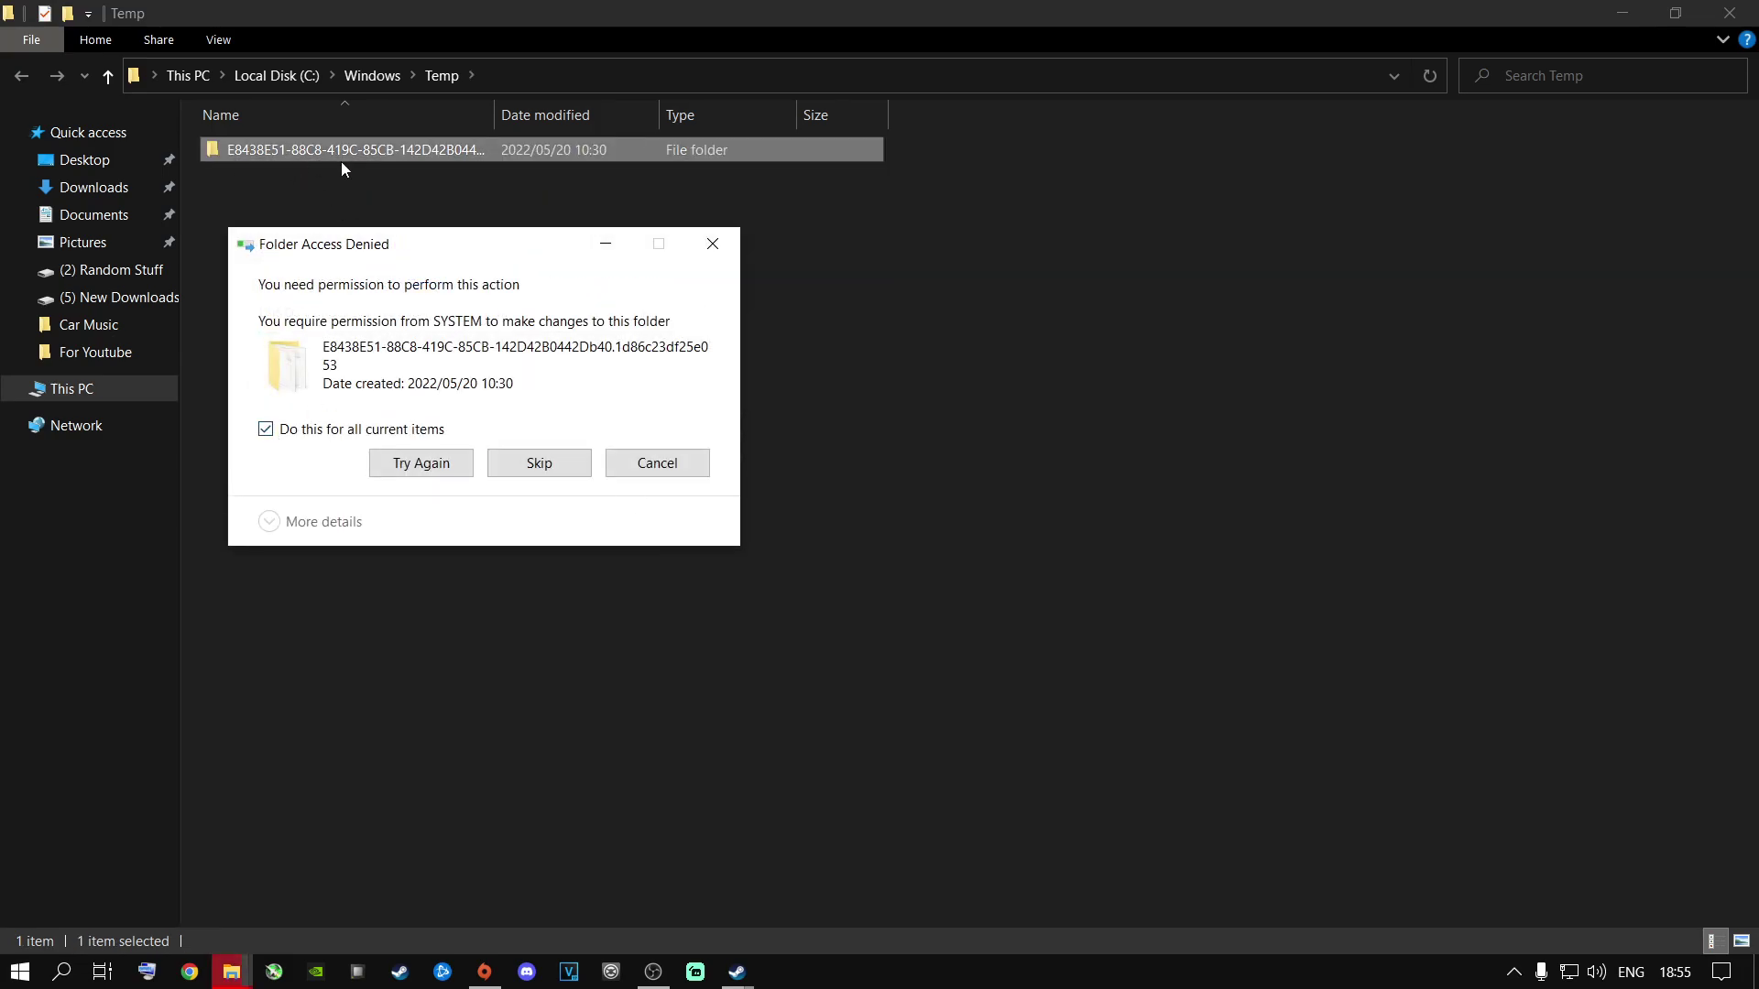
left_click(555, 467)
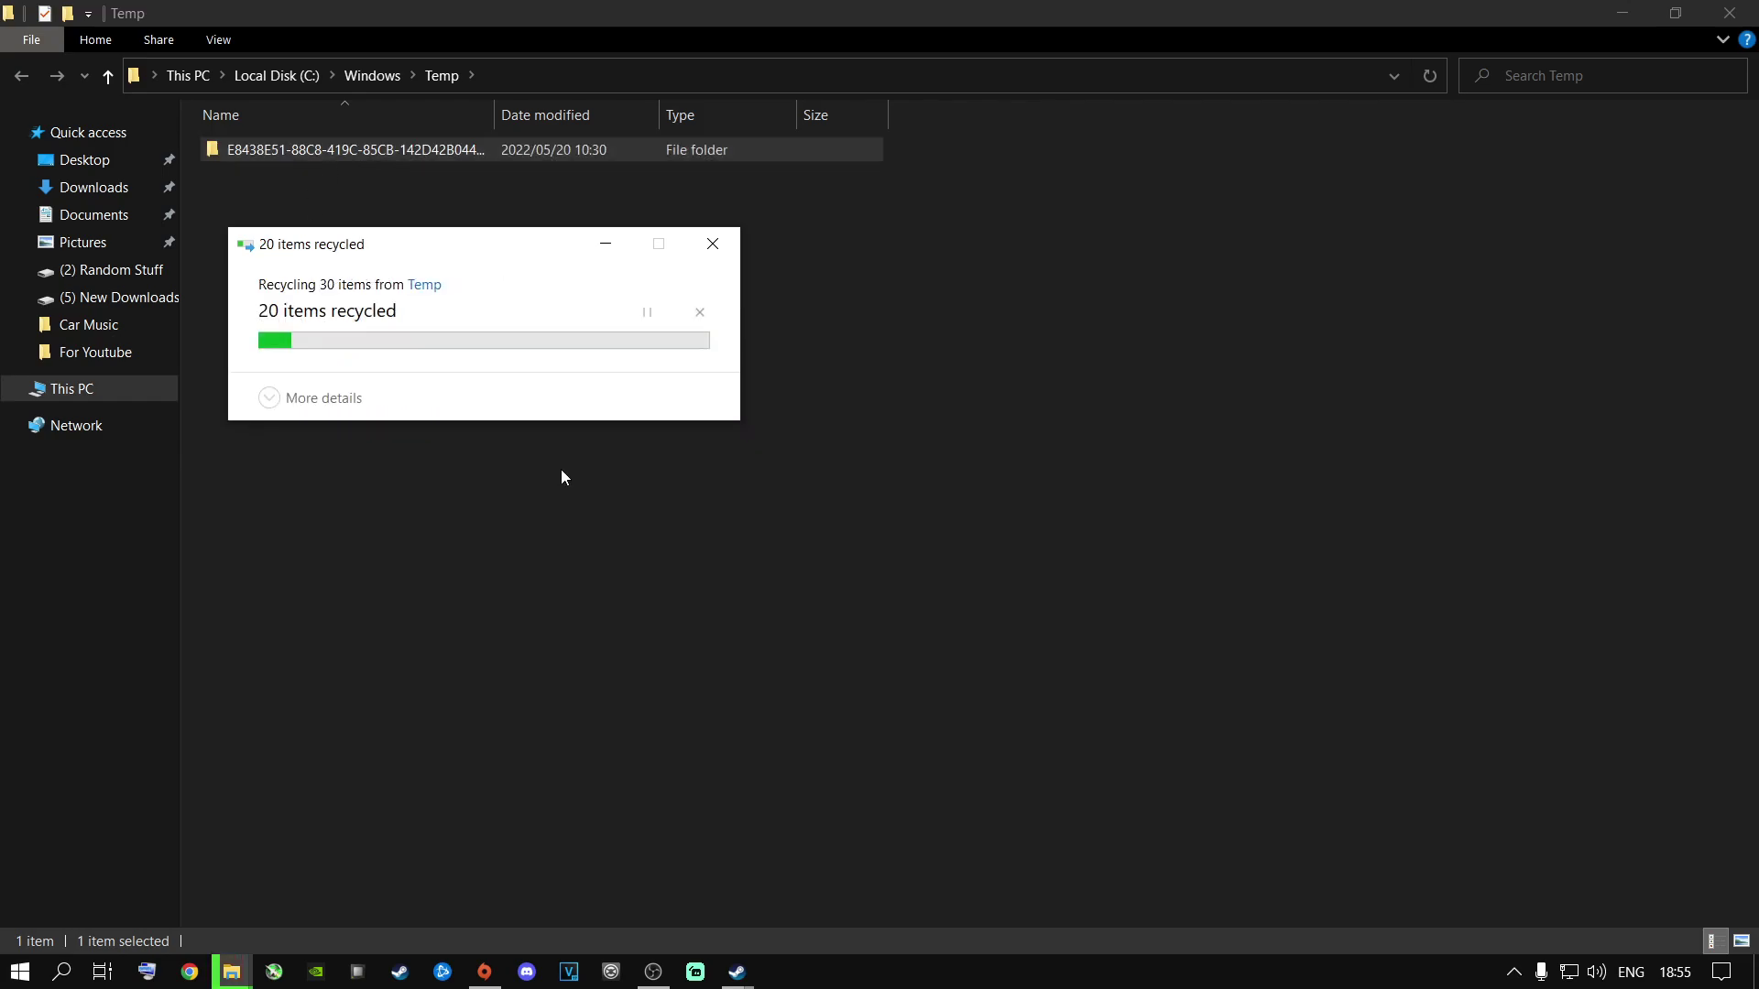
left_click(1729, 13)
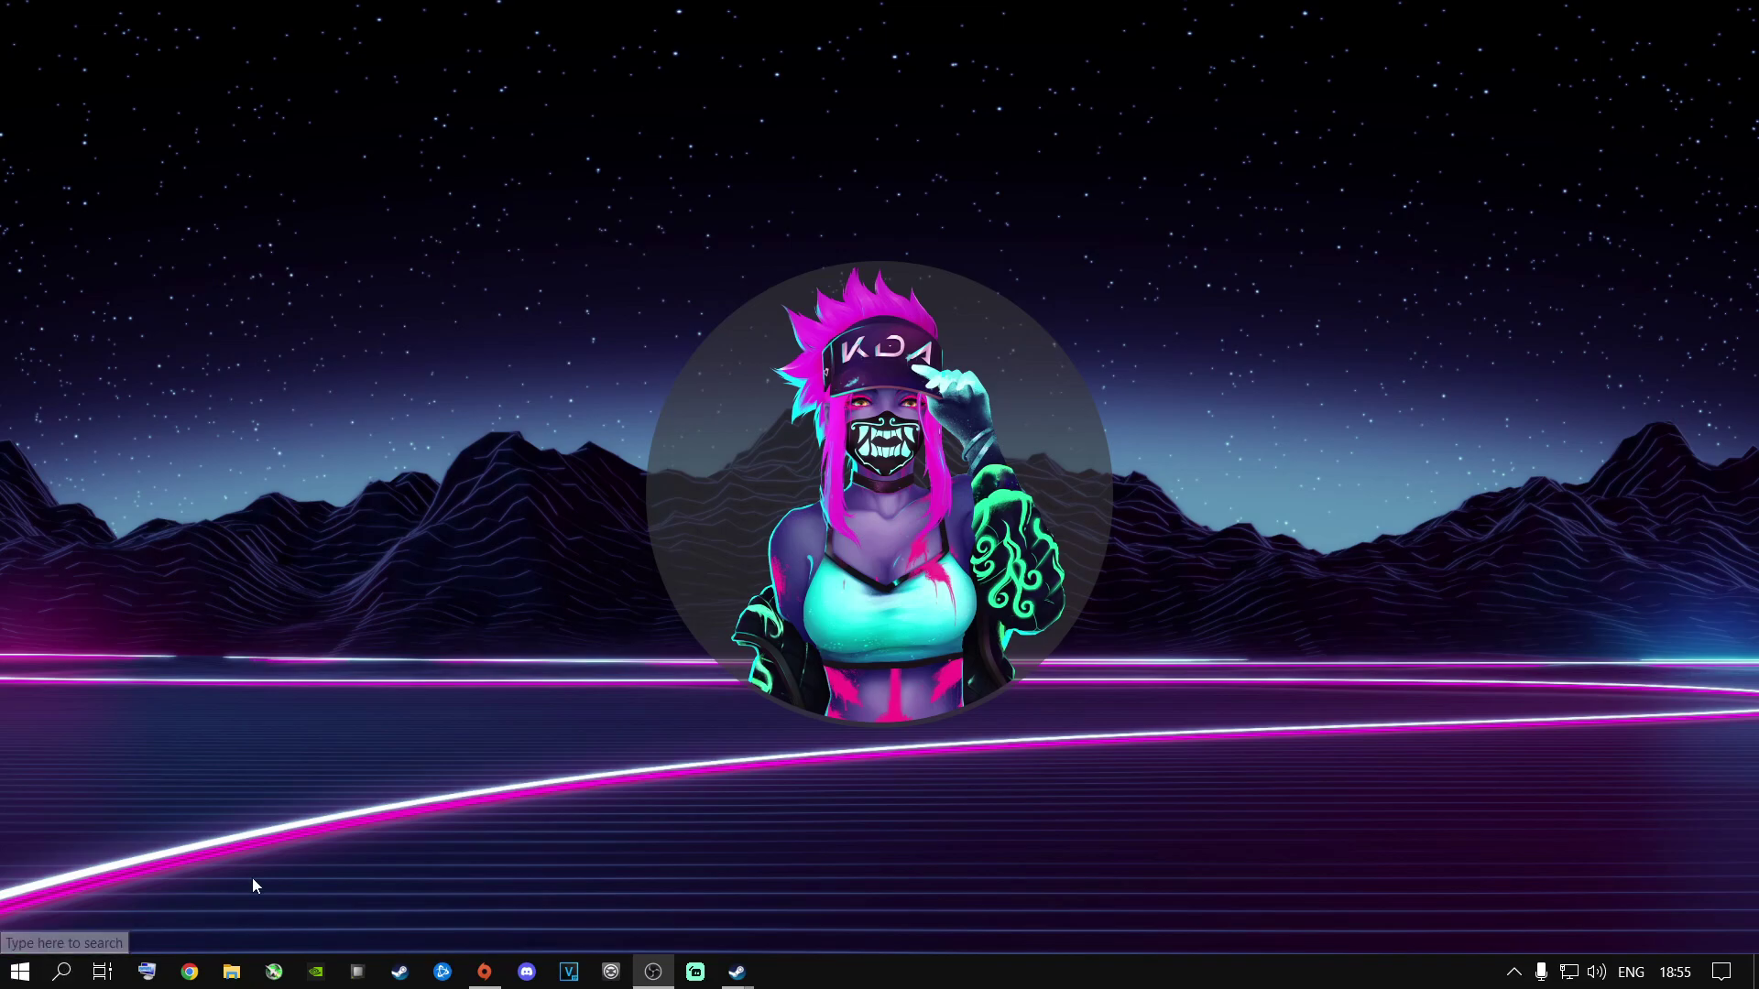
Open the user's local Temp folder by running "%temp%" in the Run dialog
left_click(61, 971)
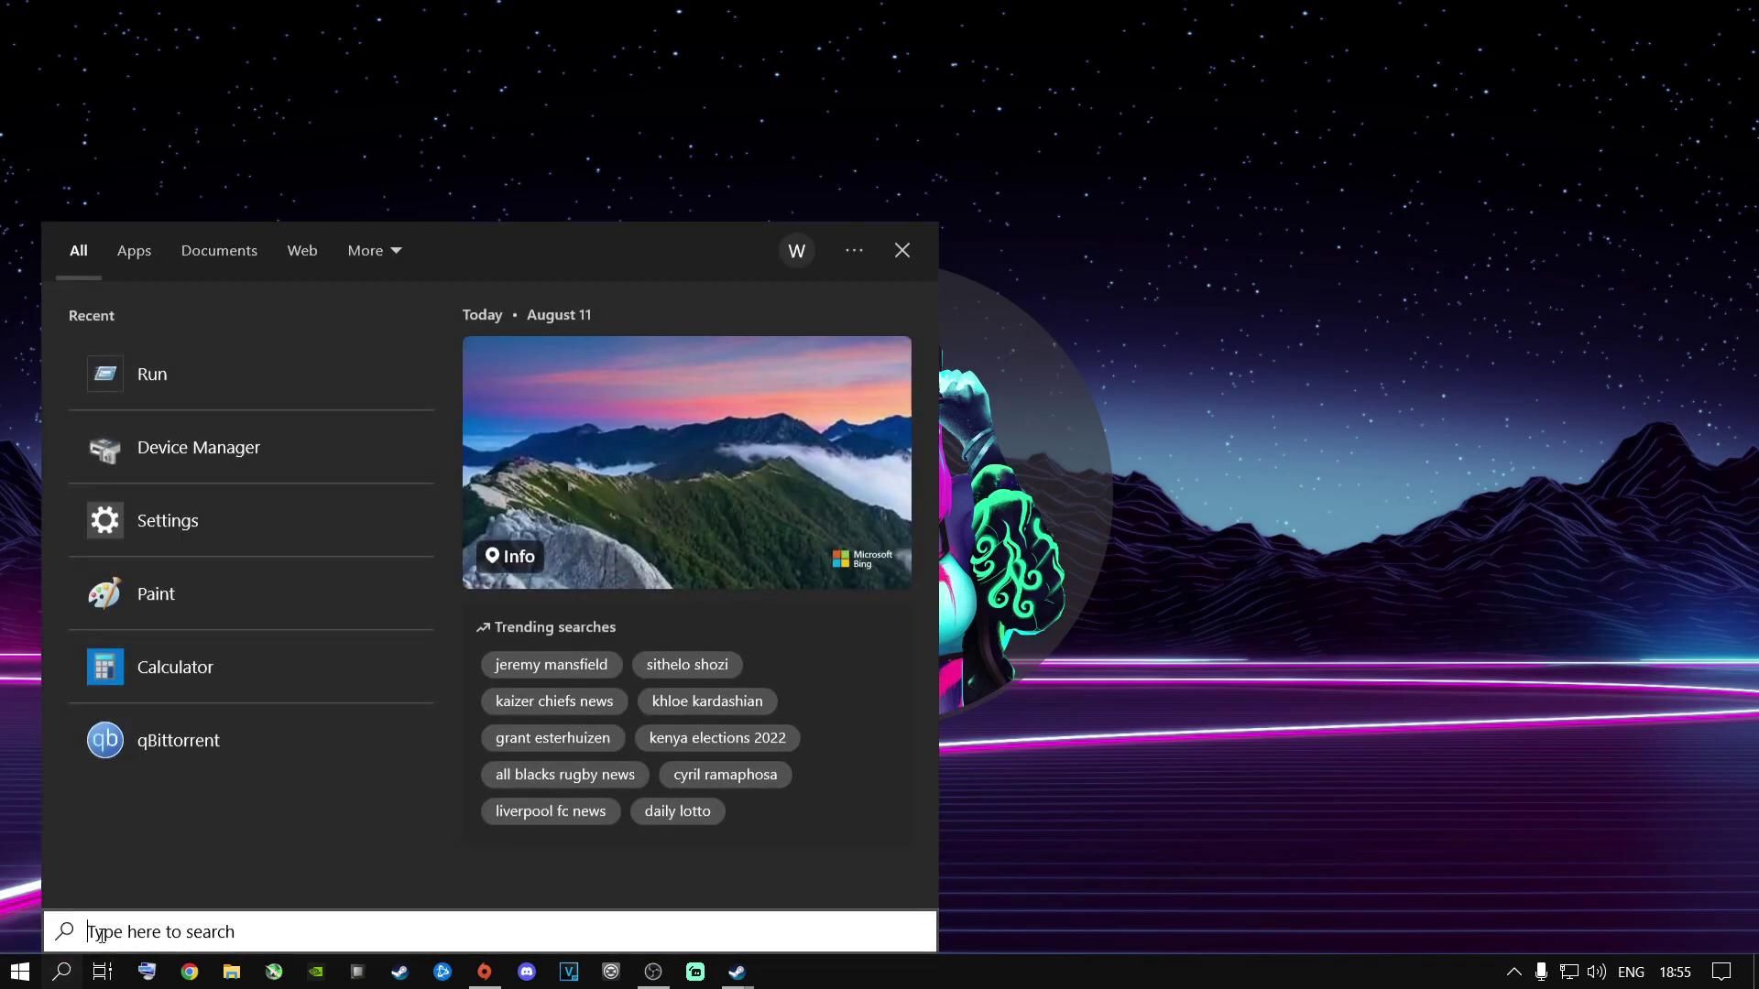
left_click(30, 882)
key("super+r")
key("BackSpace")
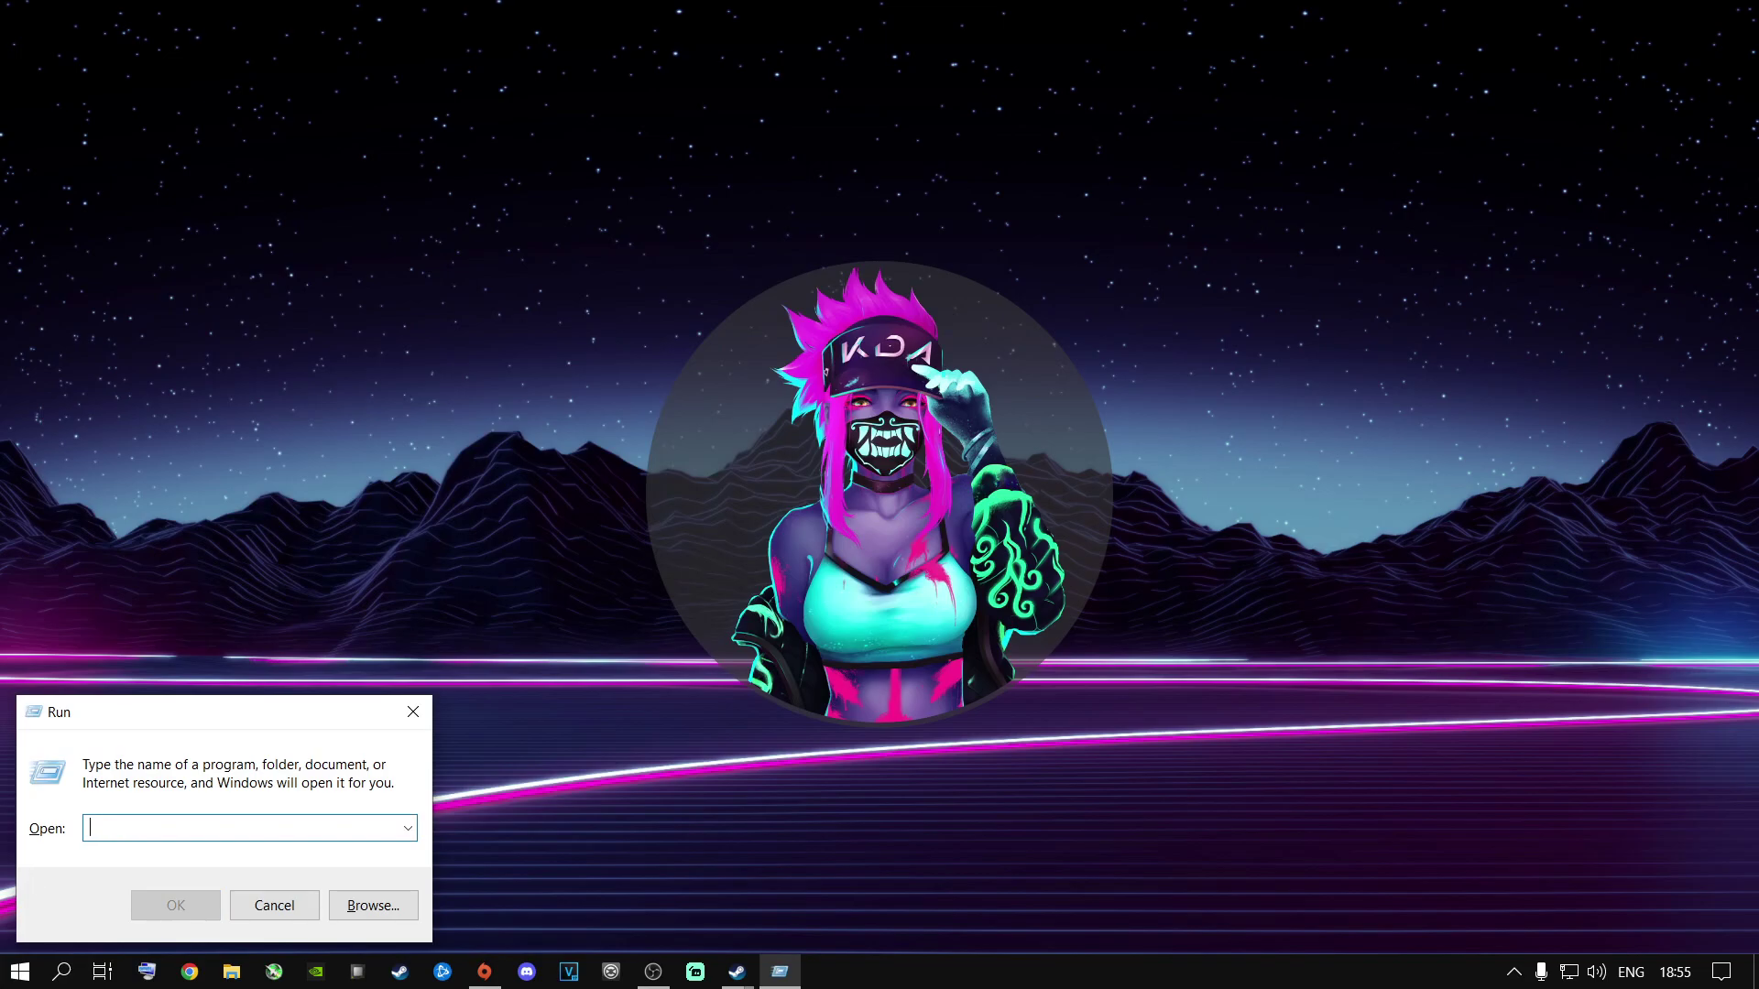
type("%temp%")
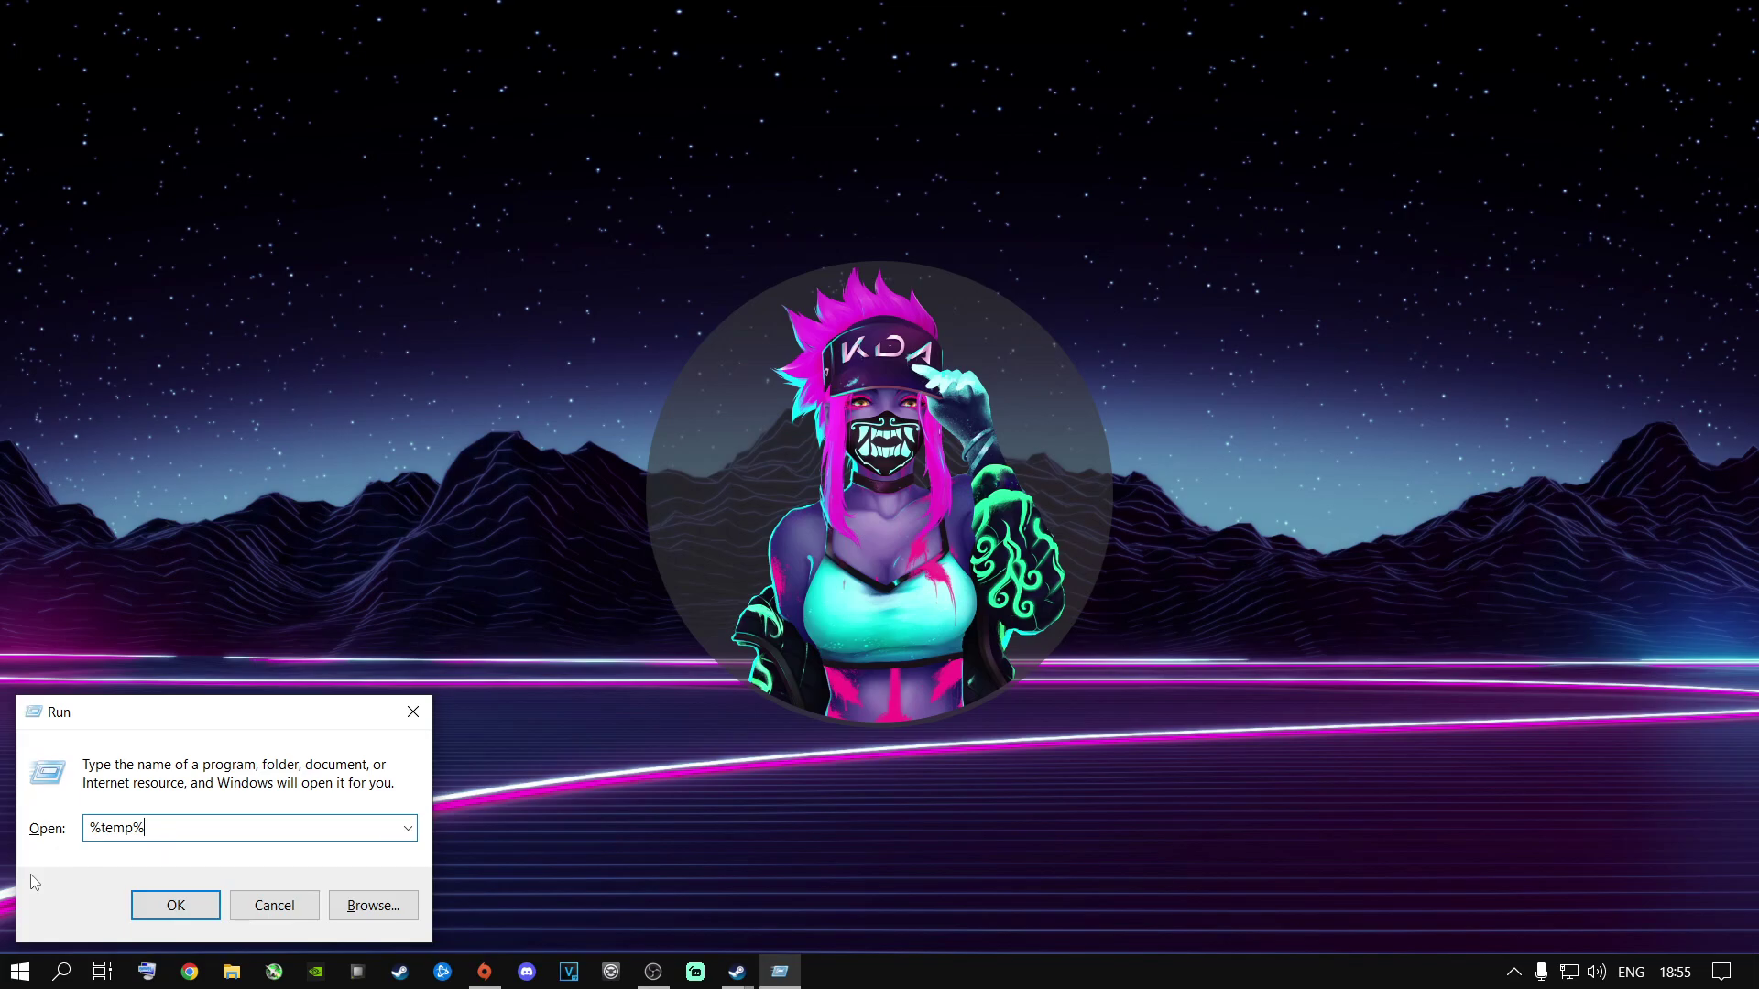
key("Return")
Delete all items in the local Temp folder, skipping every file that is in use, and close the folder window
left_click(383, 421)
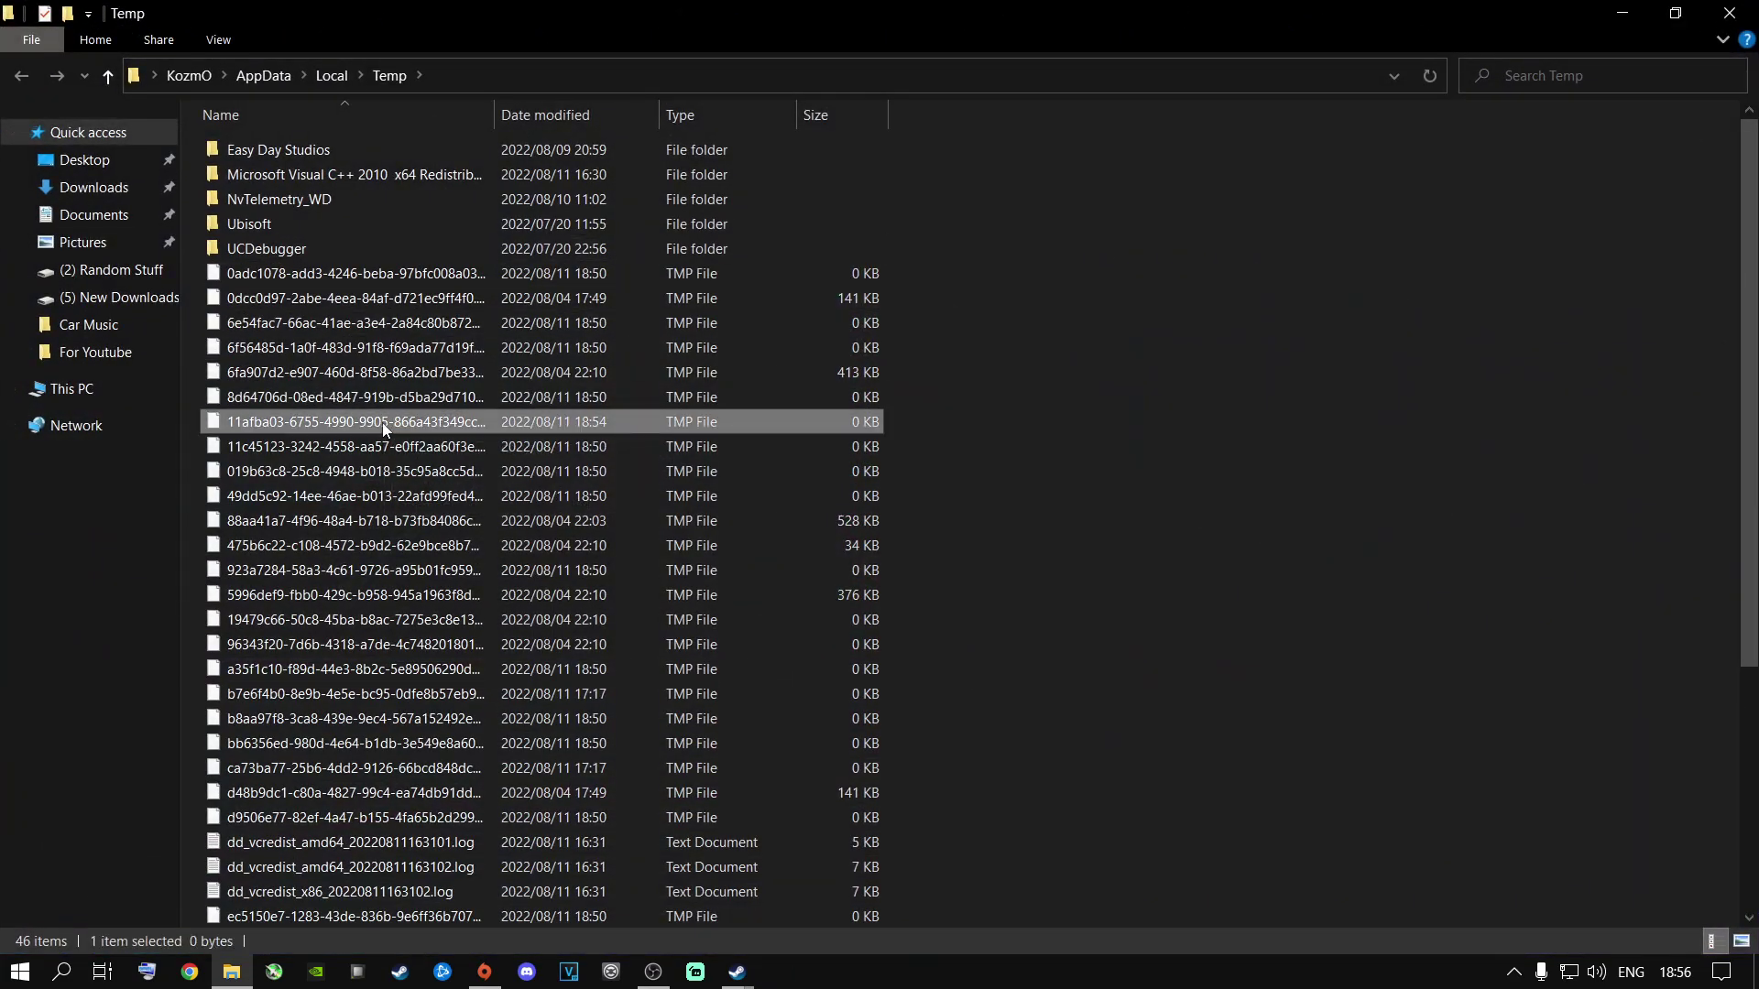
key("ctrl+a")
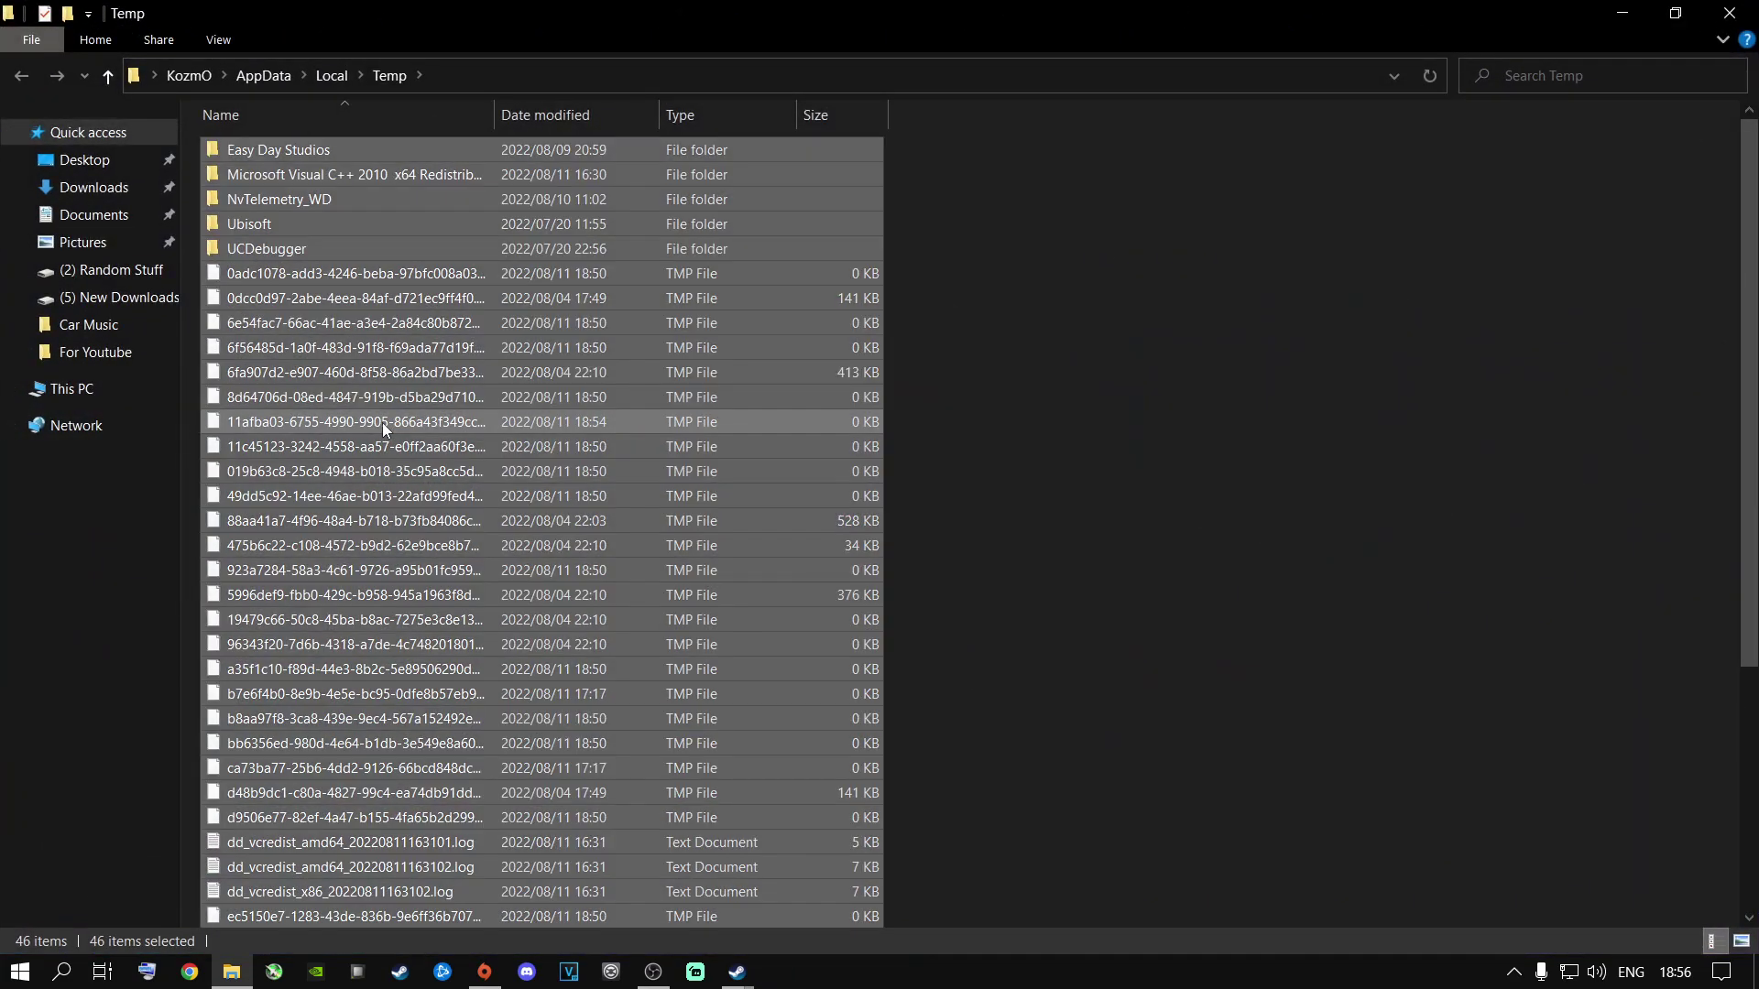
key("Delete")
left_click(662, 461)
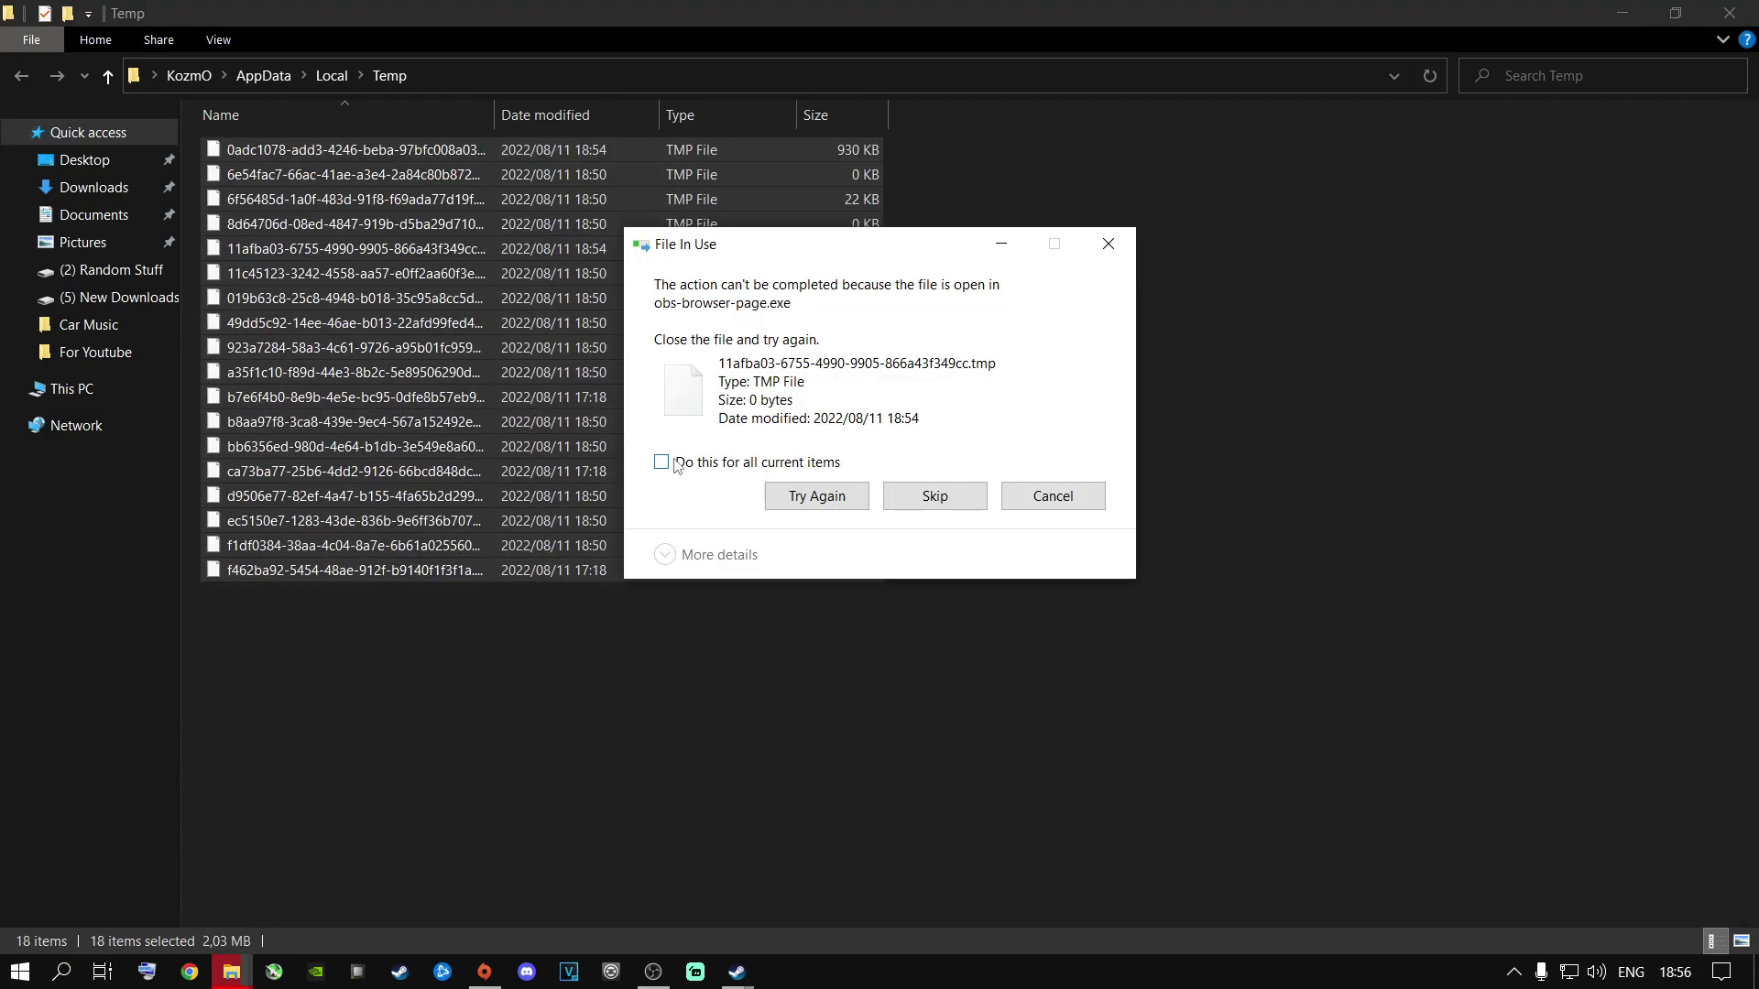
left_click(828, 506)
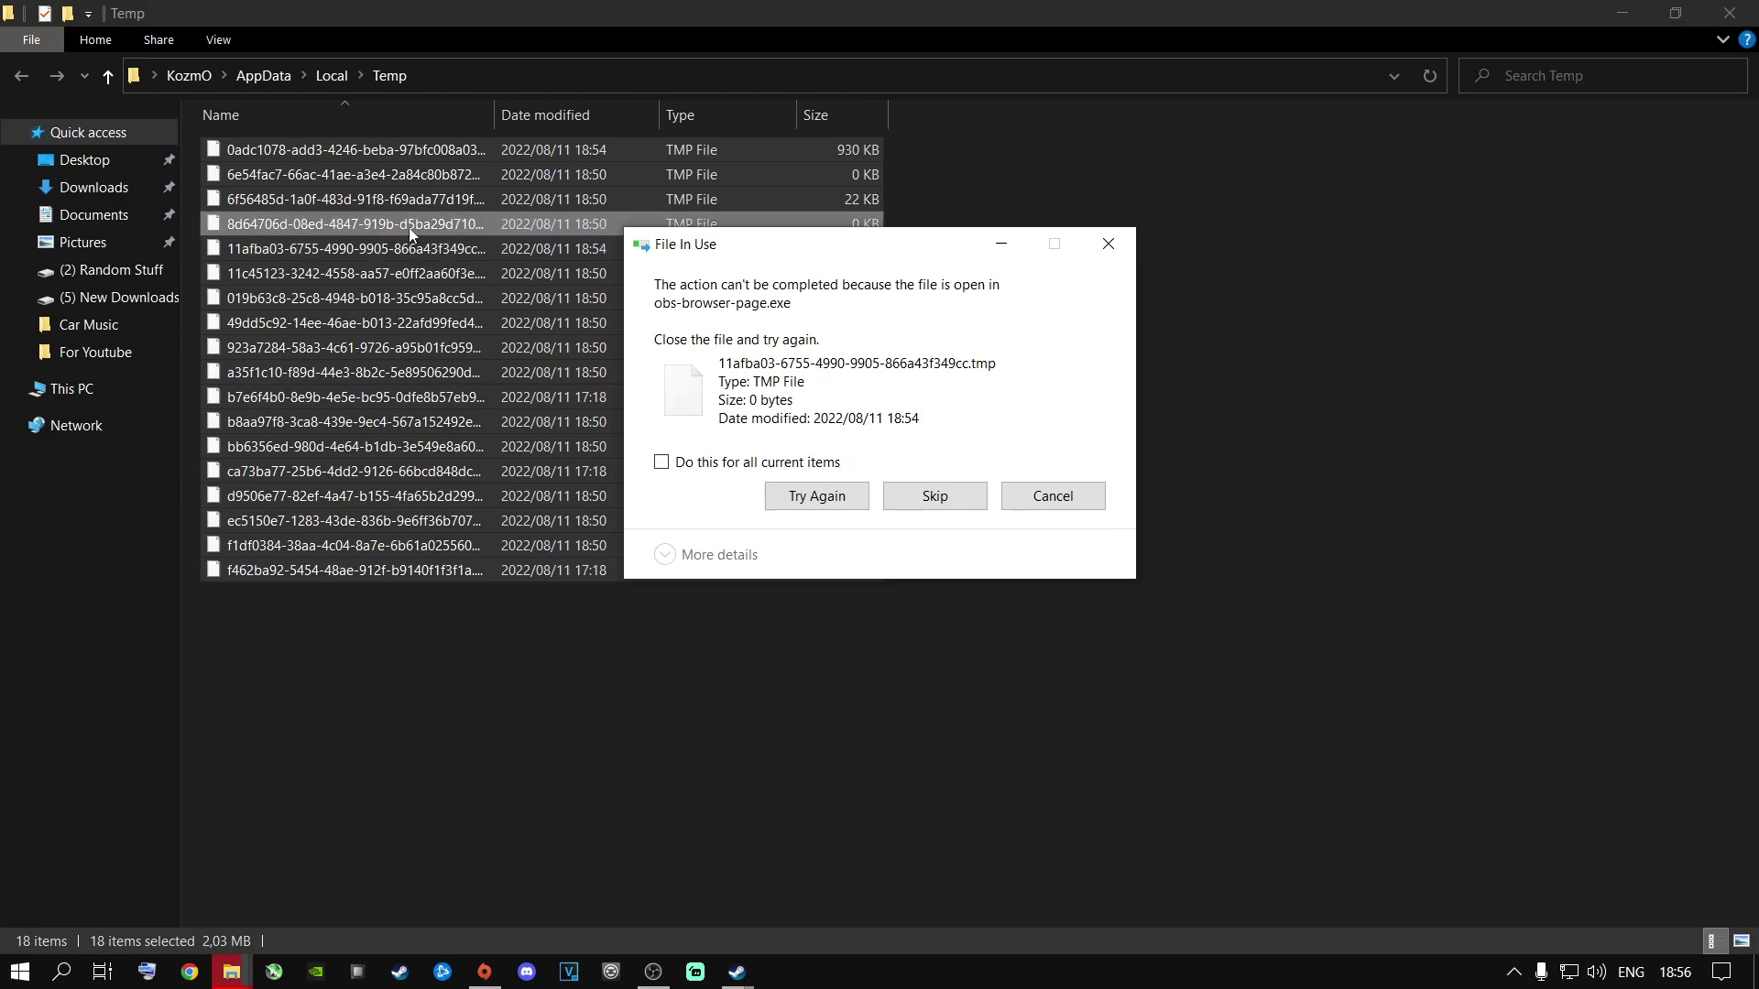
left_click(661, 463)
left_click(903, 495)
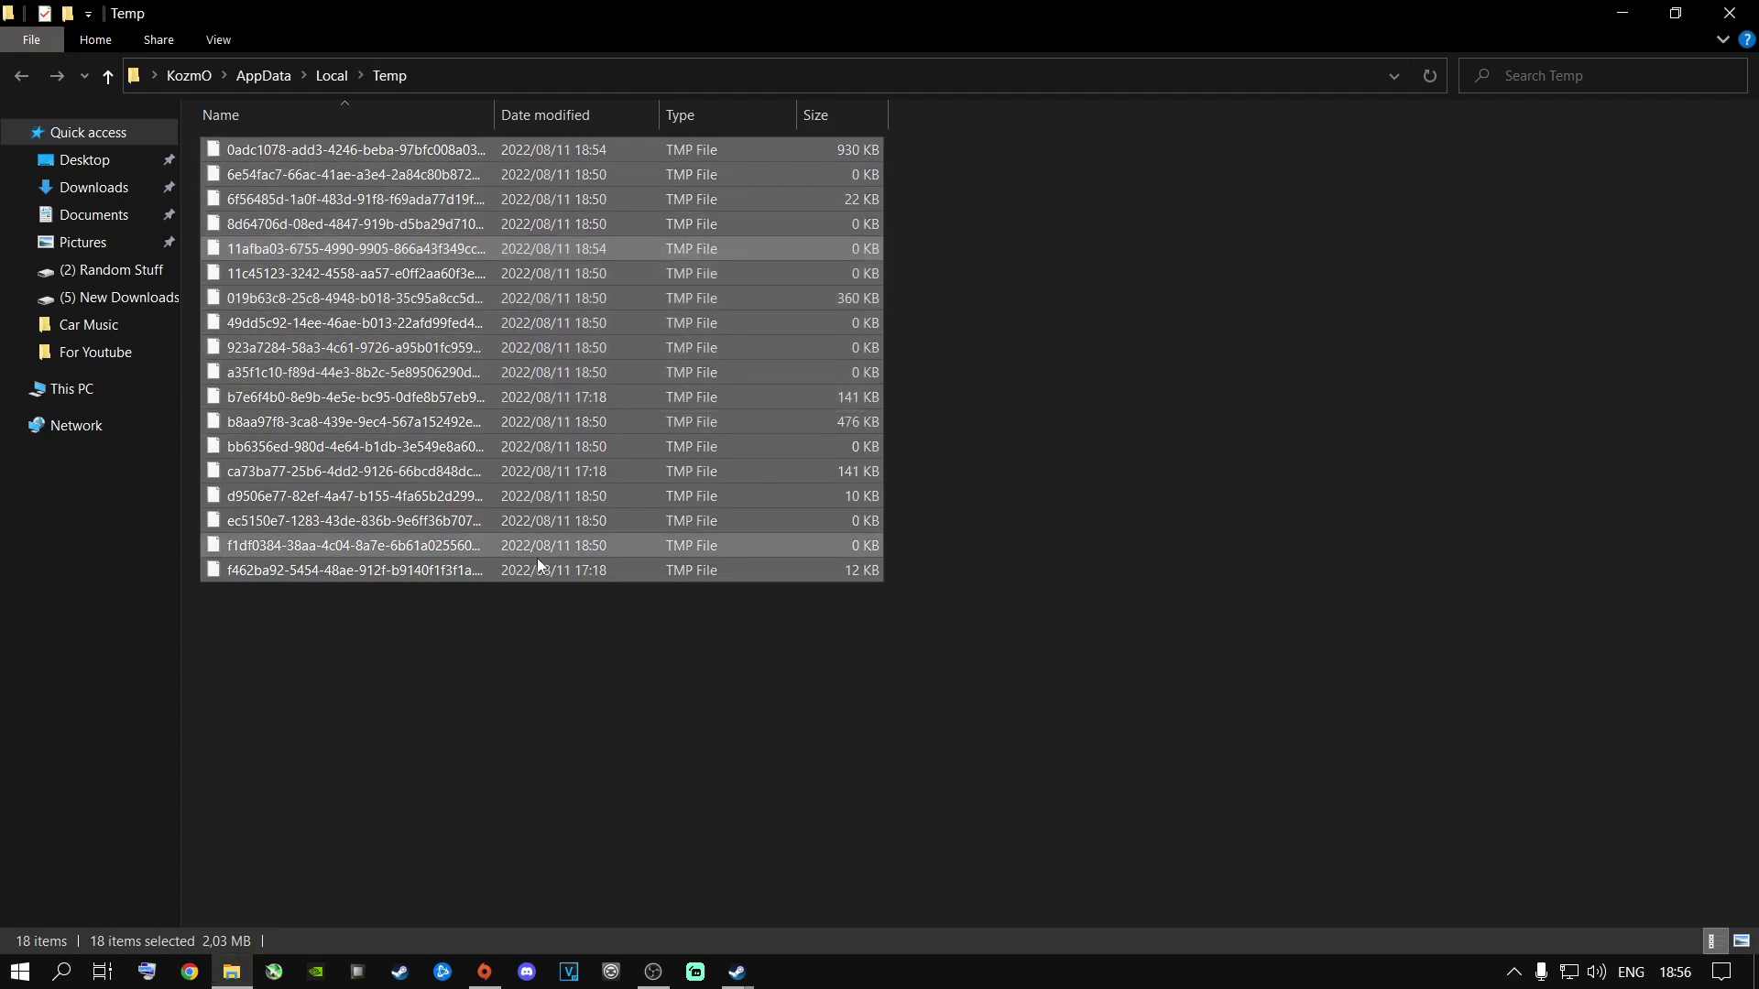
left_click(537, 595)
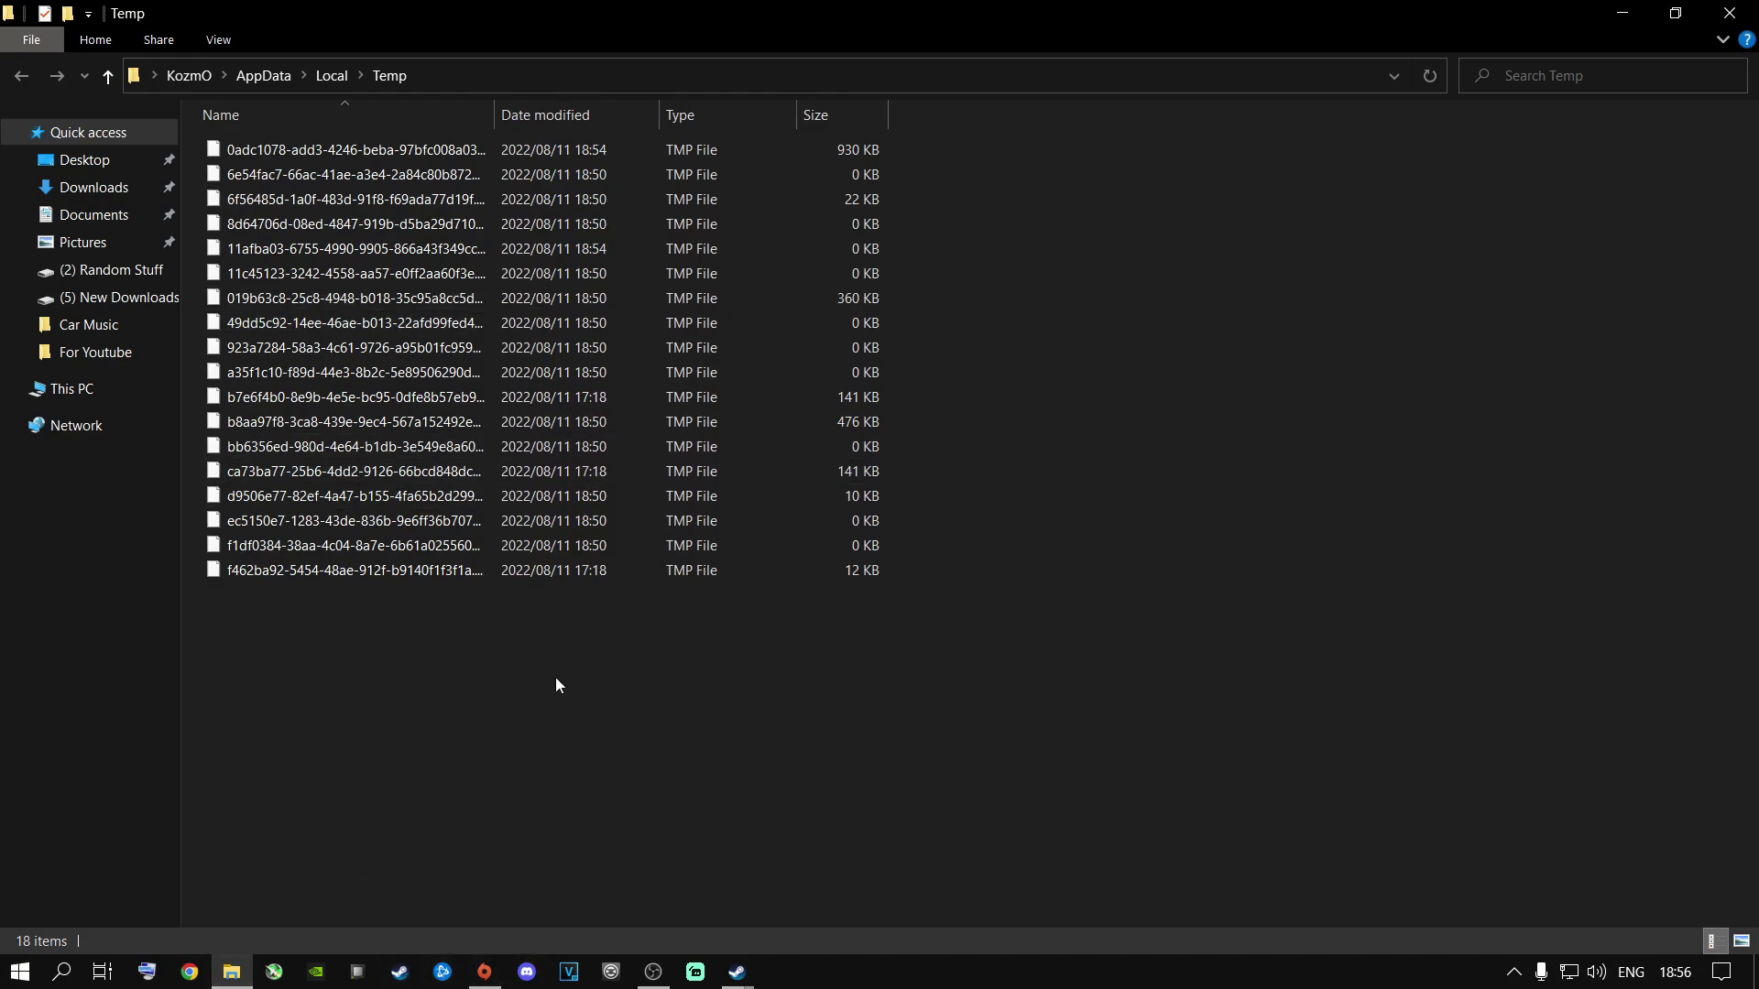
left_click(1730, 13)
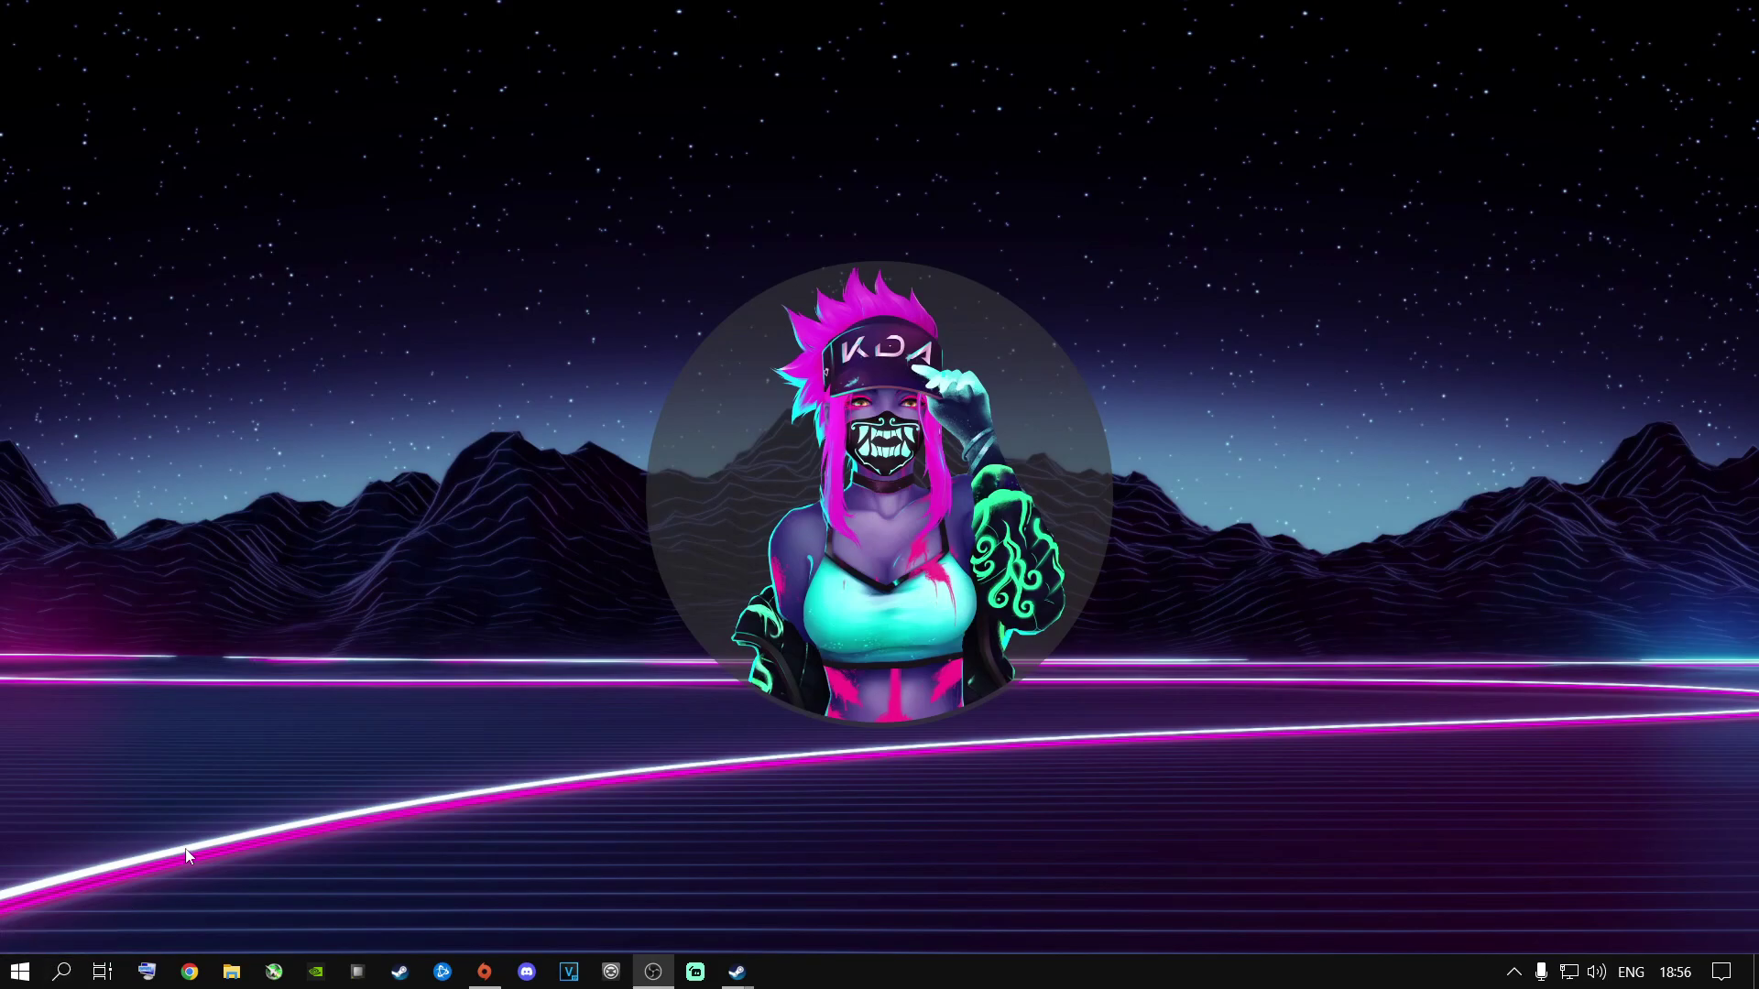
Open the Windows Prefetch folder by running "prefetch" in the Run dialog
key("super+r")
type("prefetch")
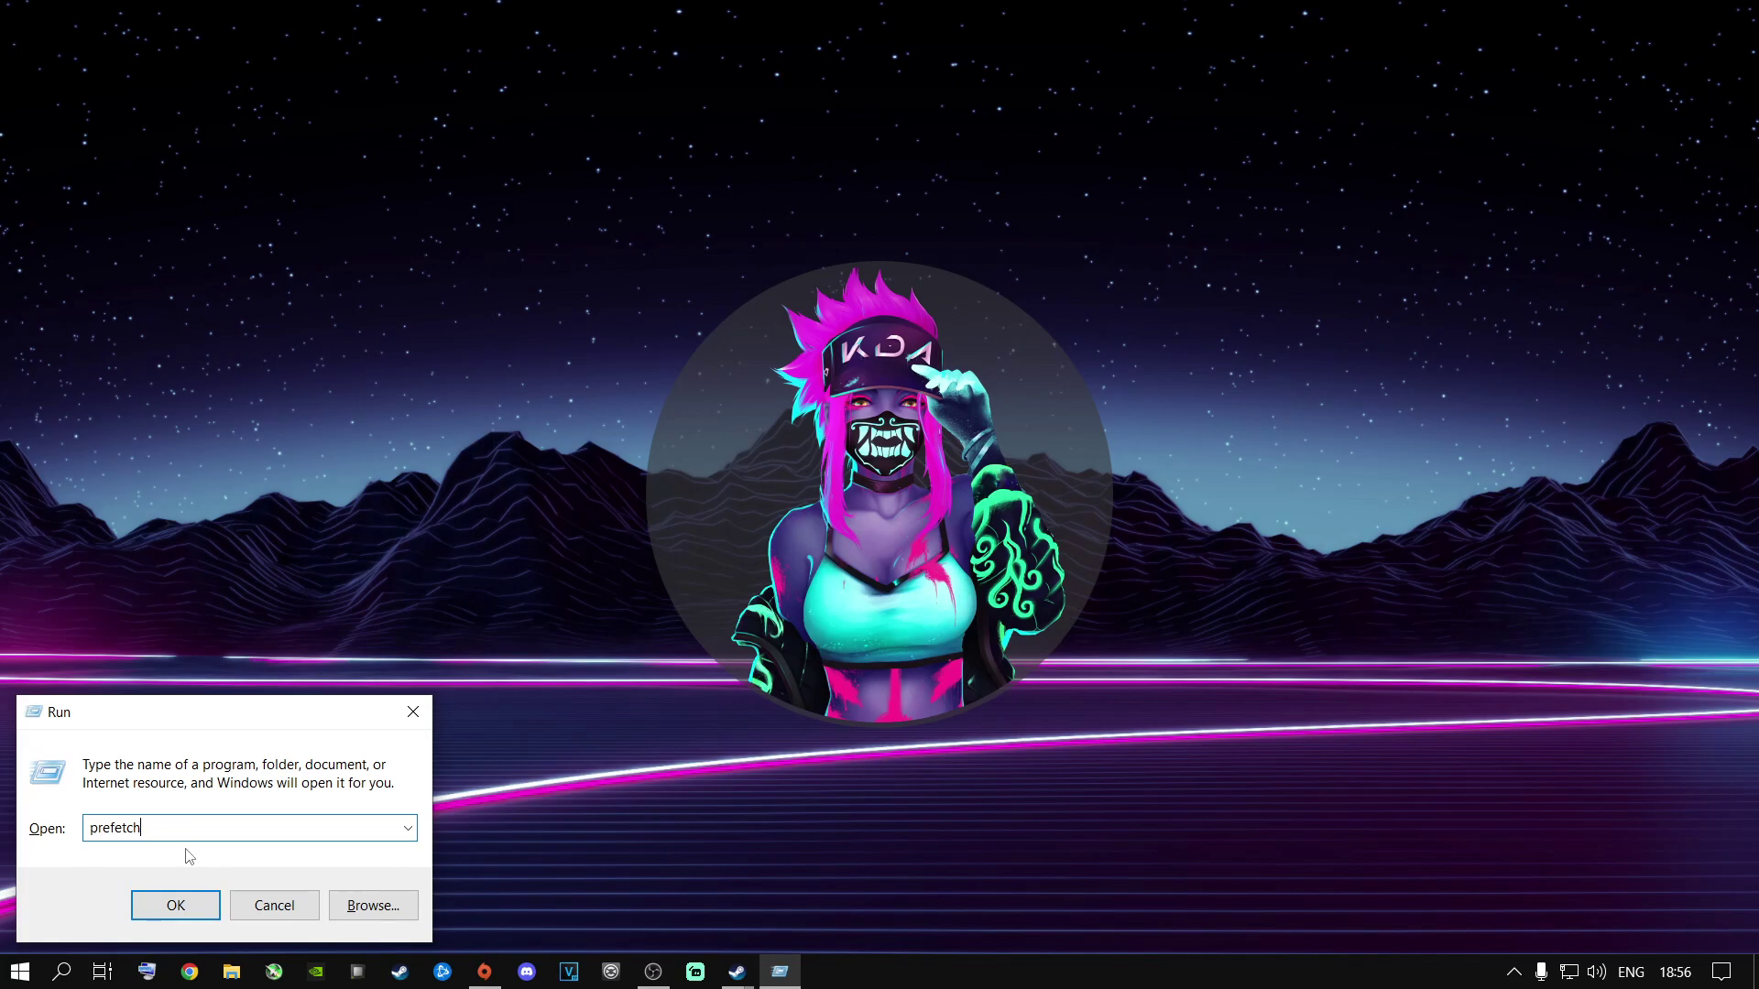
key("Return")
Delete all files in the Prefetch folder, skipping the one in use by SysMain, and close the folder window
left_click(917, 527)
left_click(632, 471)
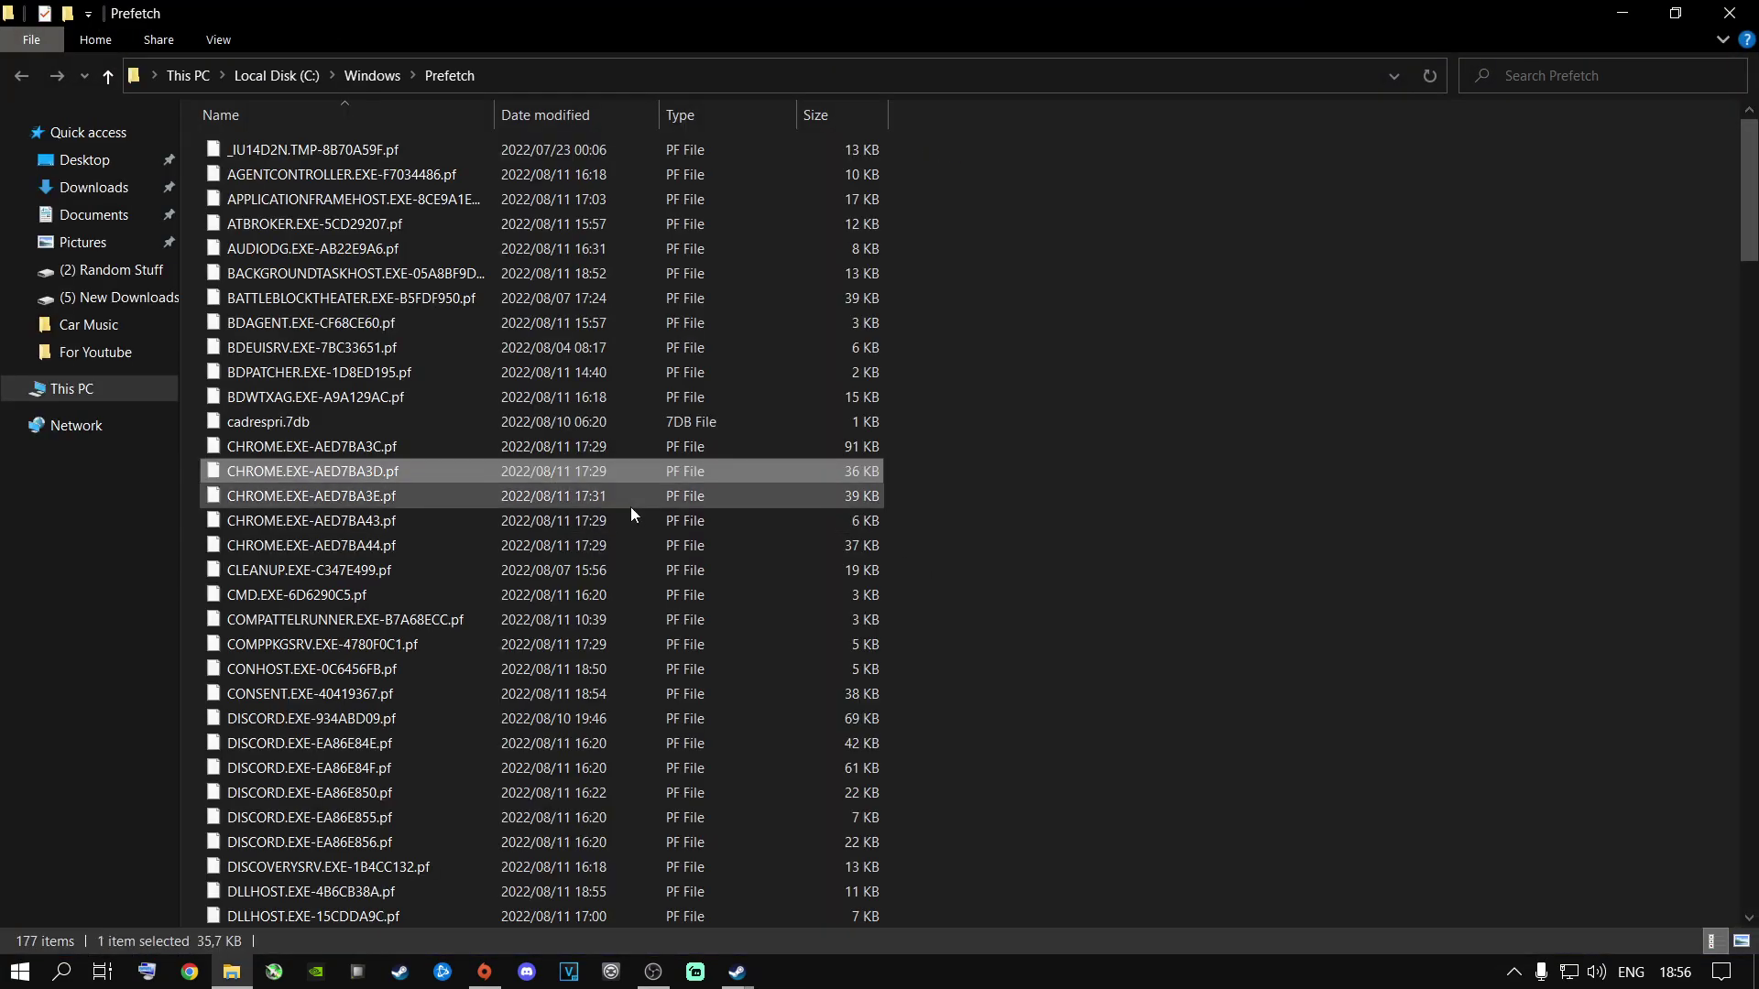
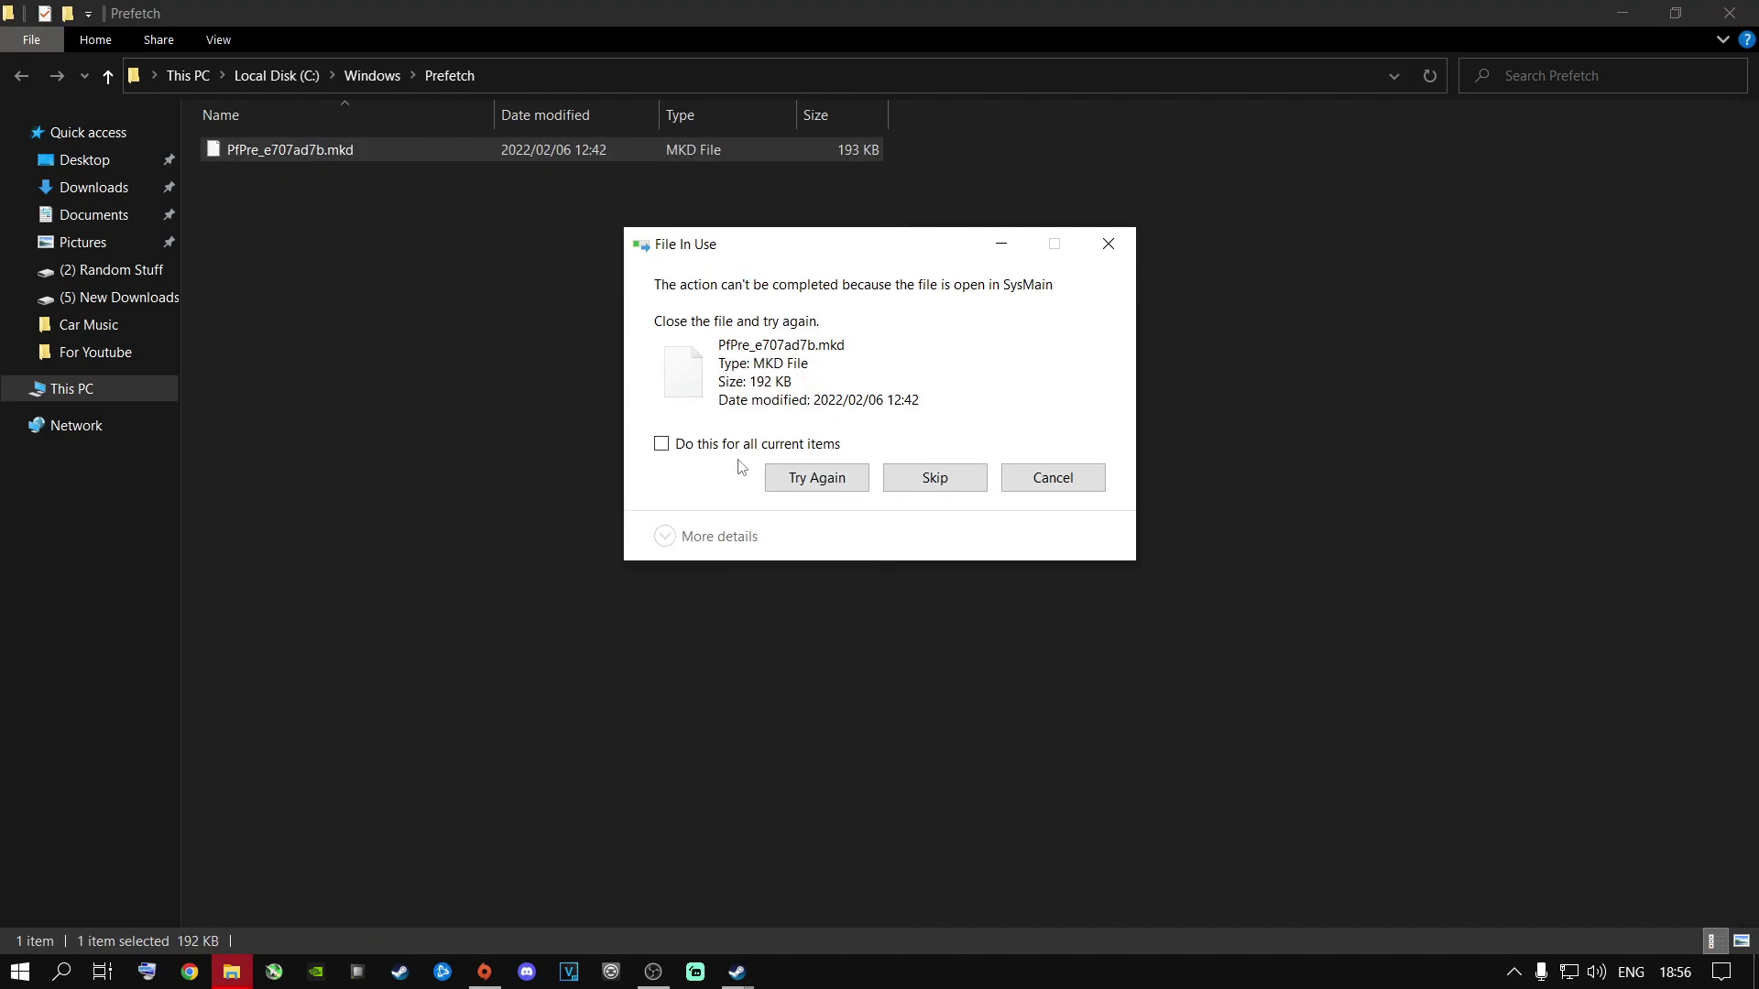
left_click(931, 484)
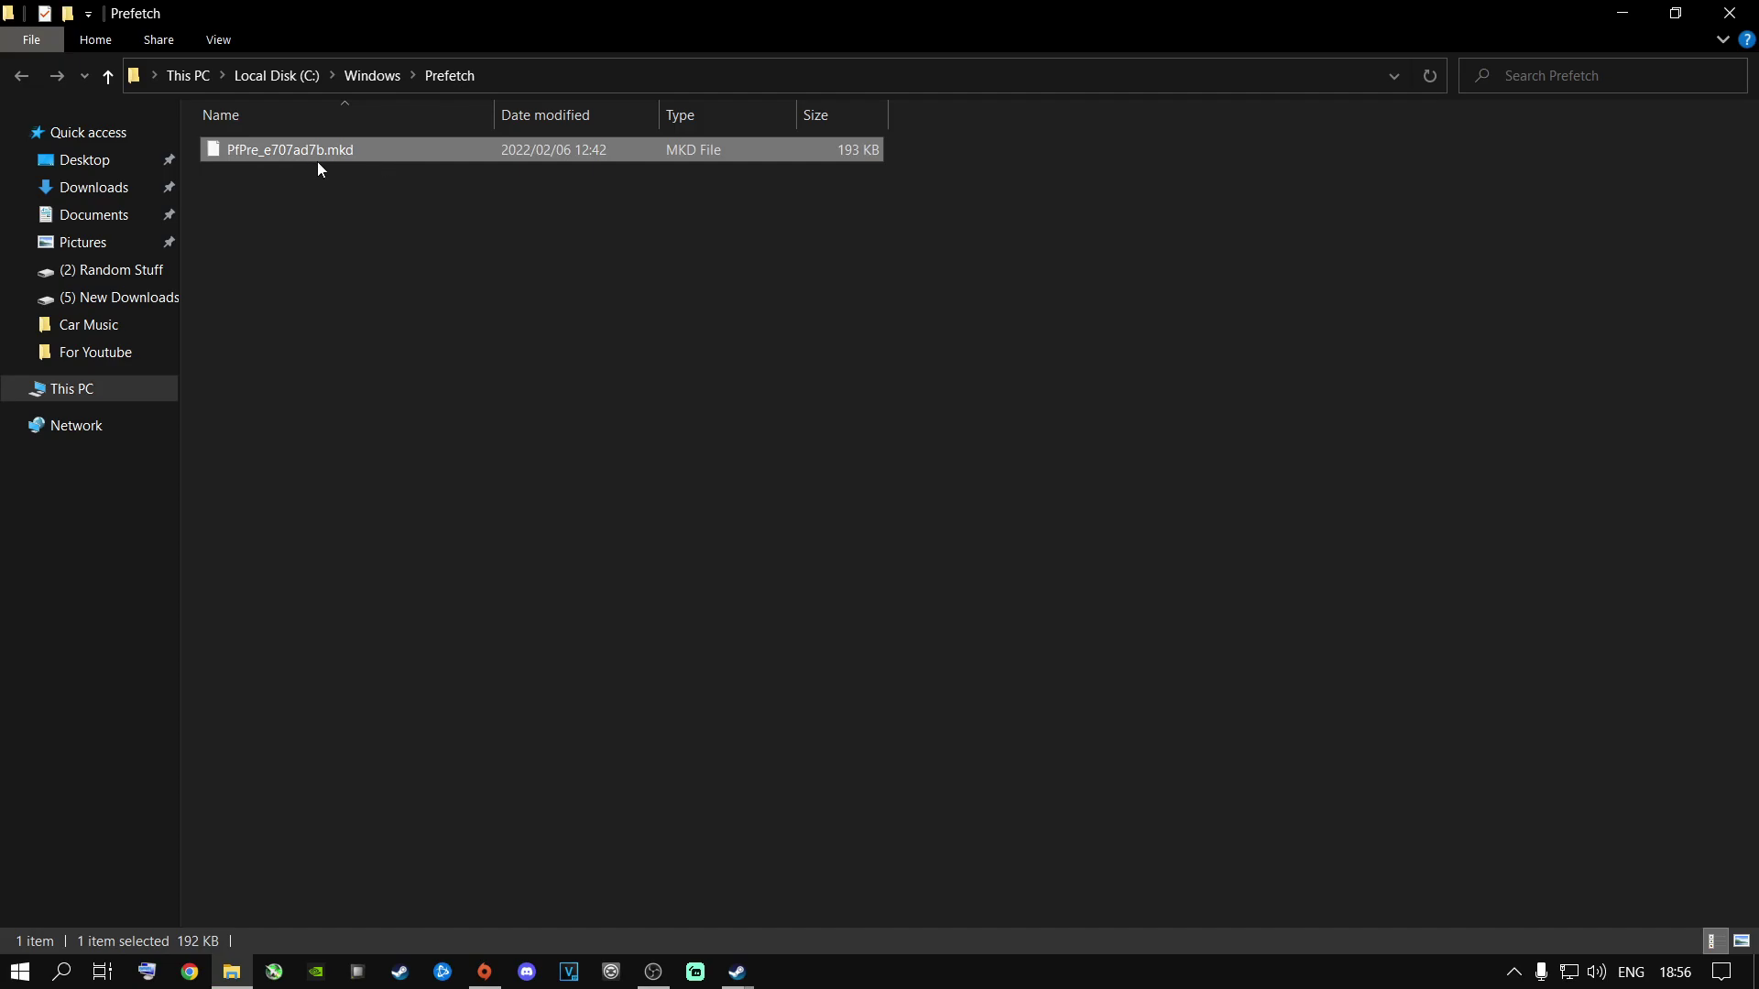
left_click(1729, 13)
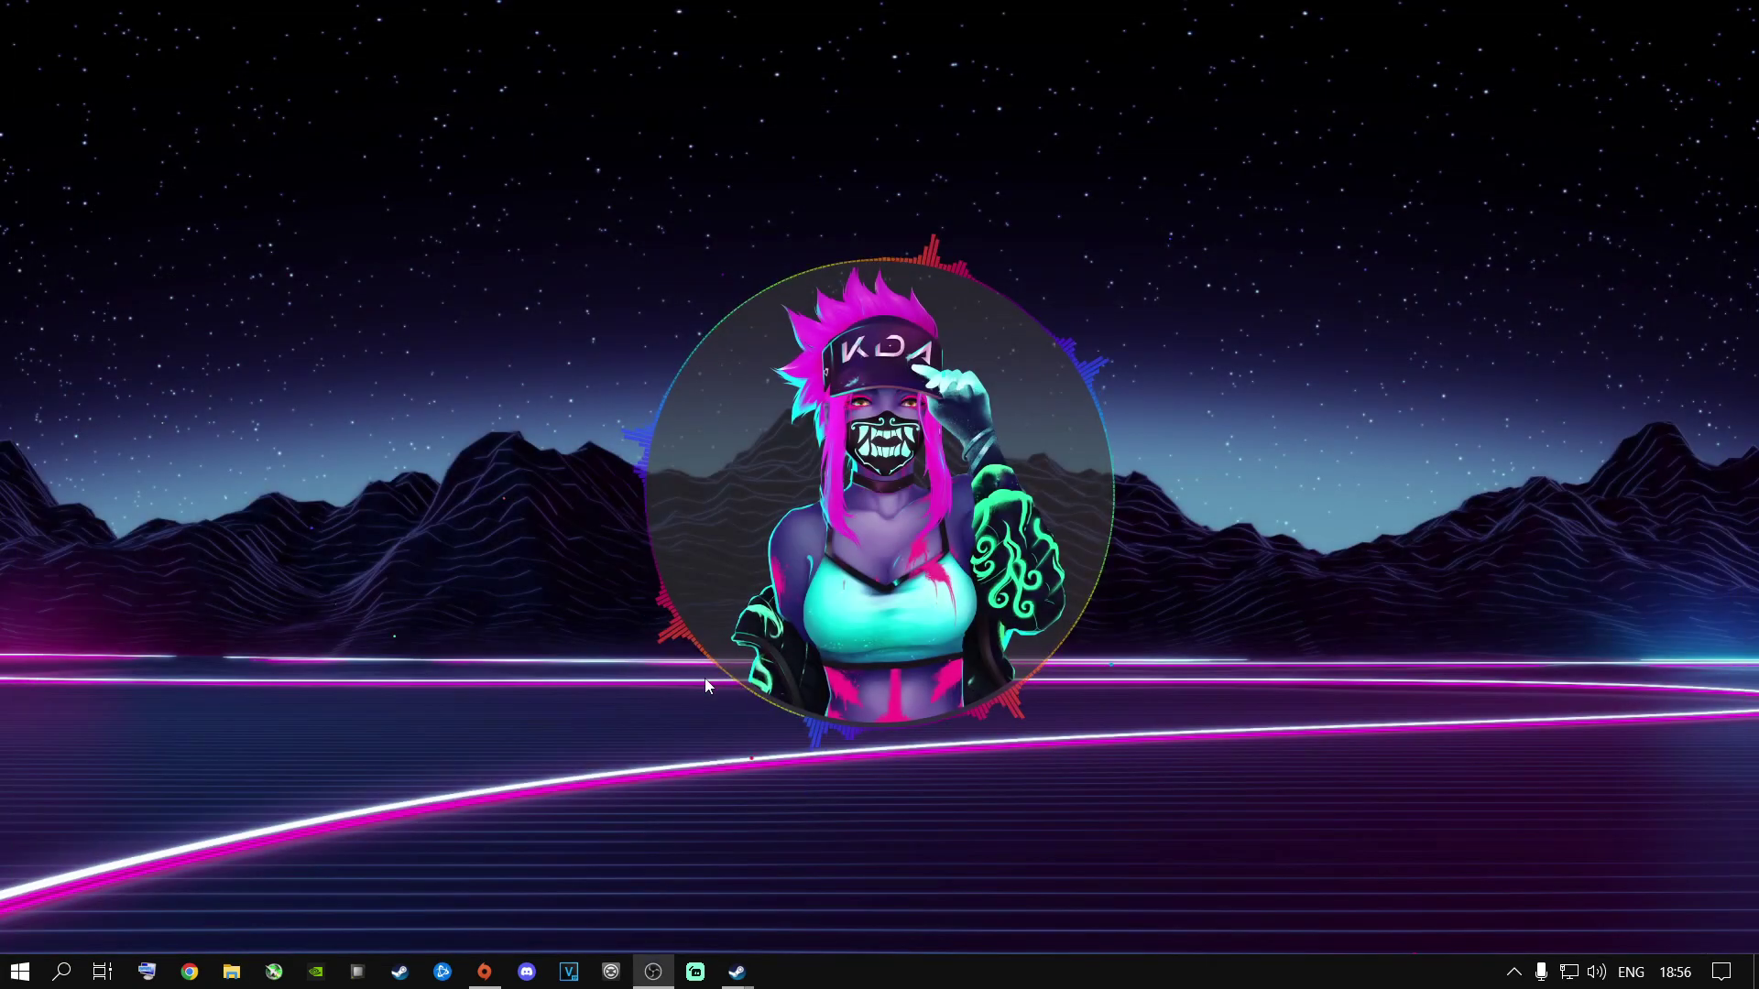
Find Windows Settings through search and open the Graphics settings page from the Gaming section
left_click(61, 971)
type("settings")
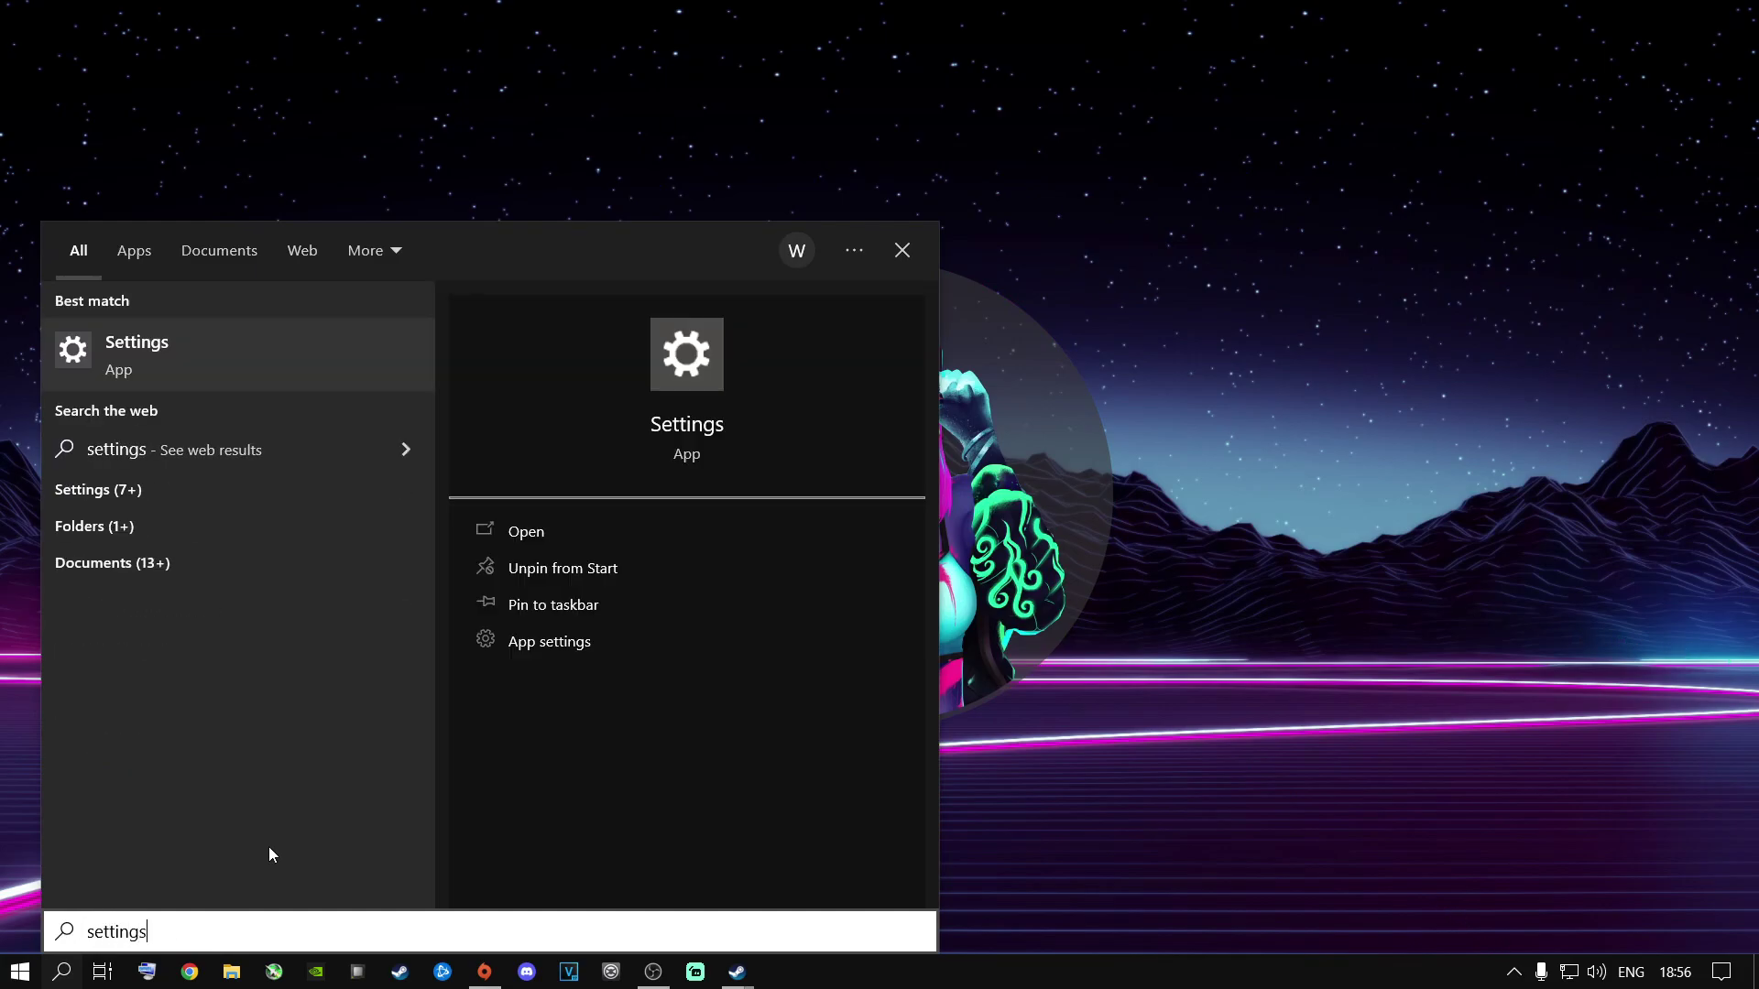
key("Return")
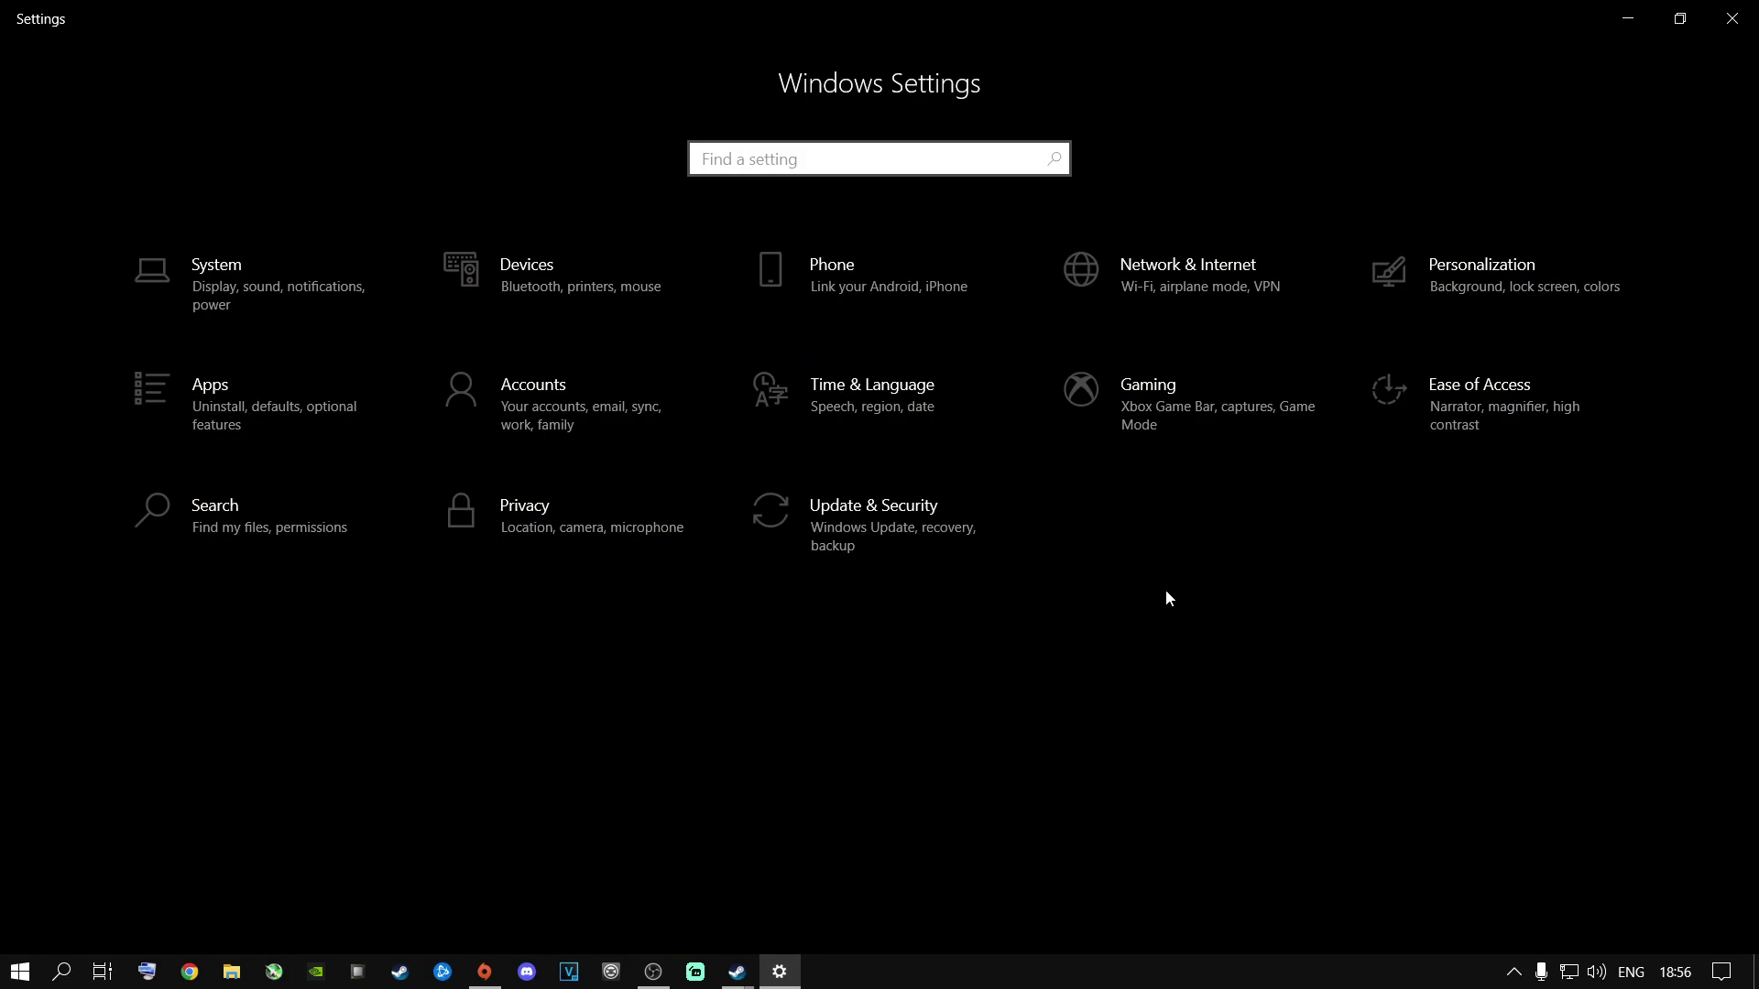
left_click(1136, 409)
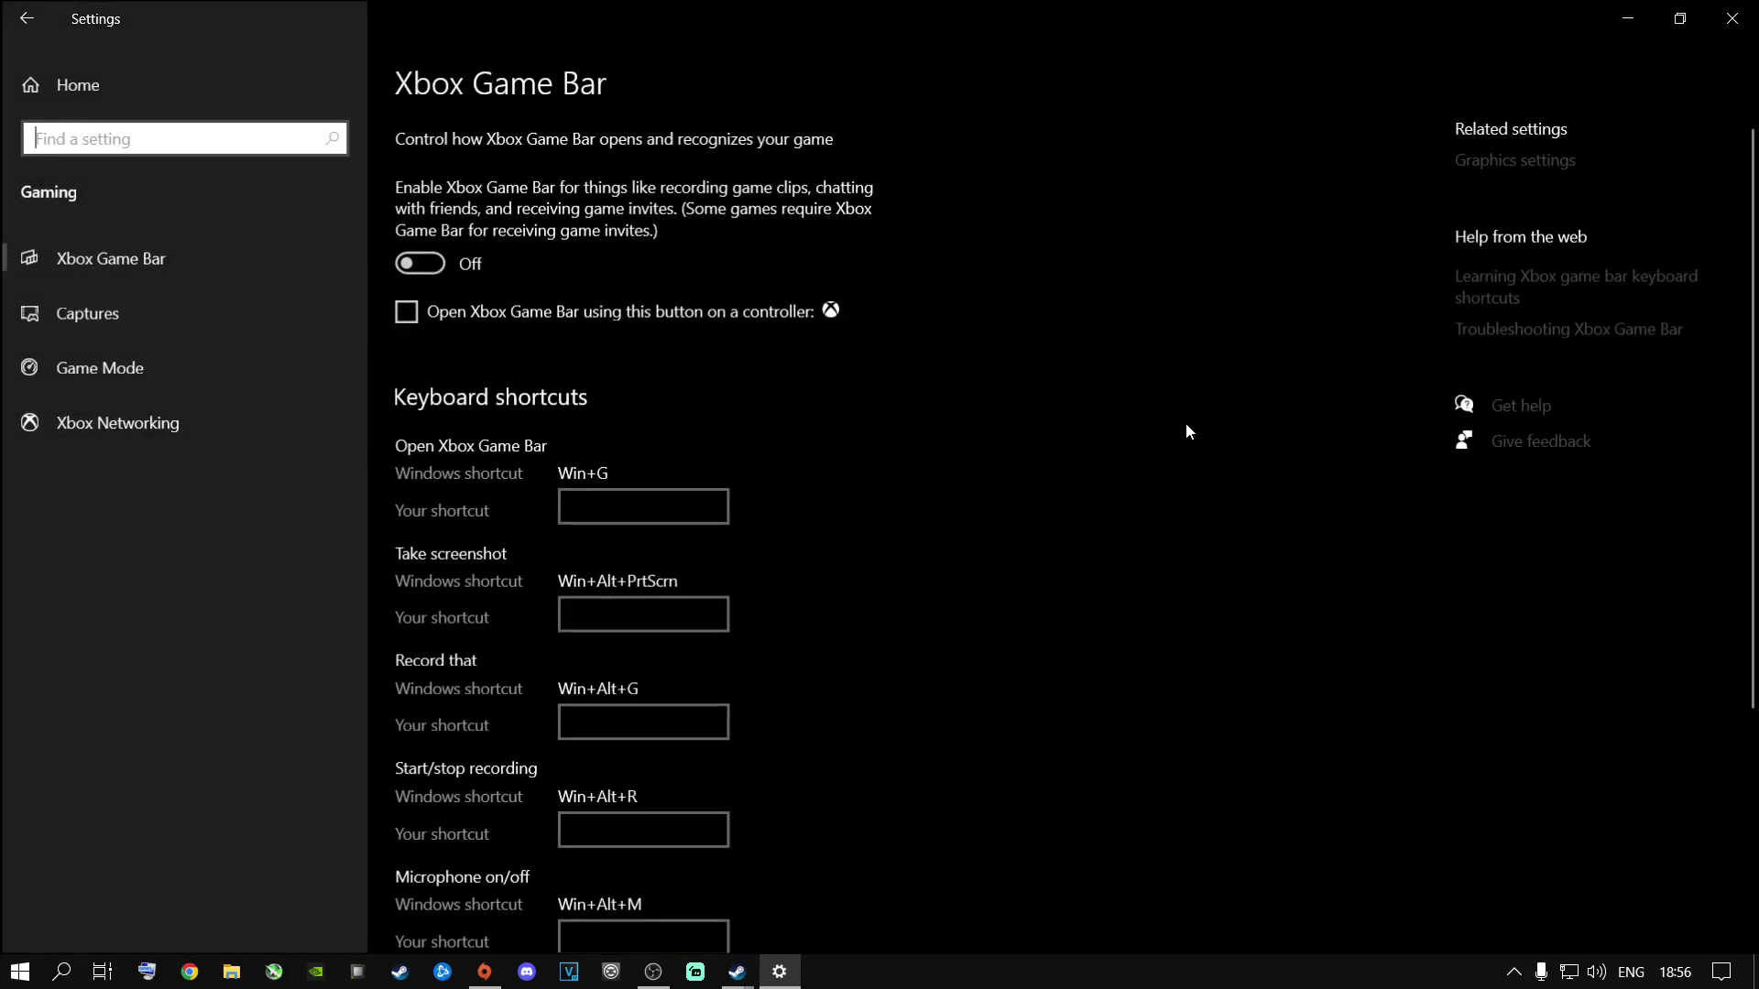
left_click(1506, 163)
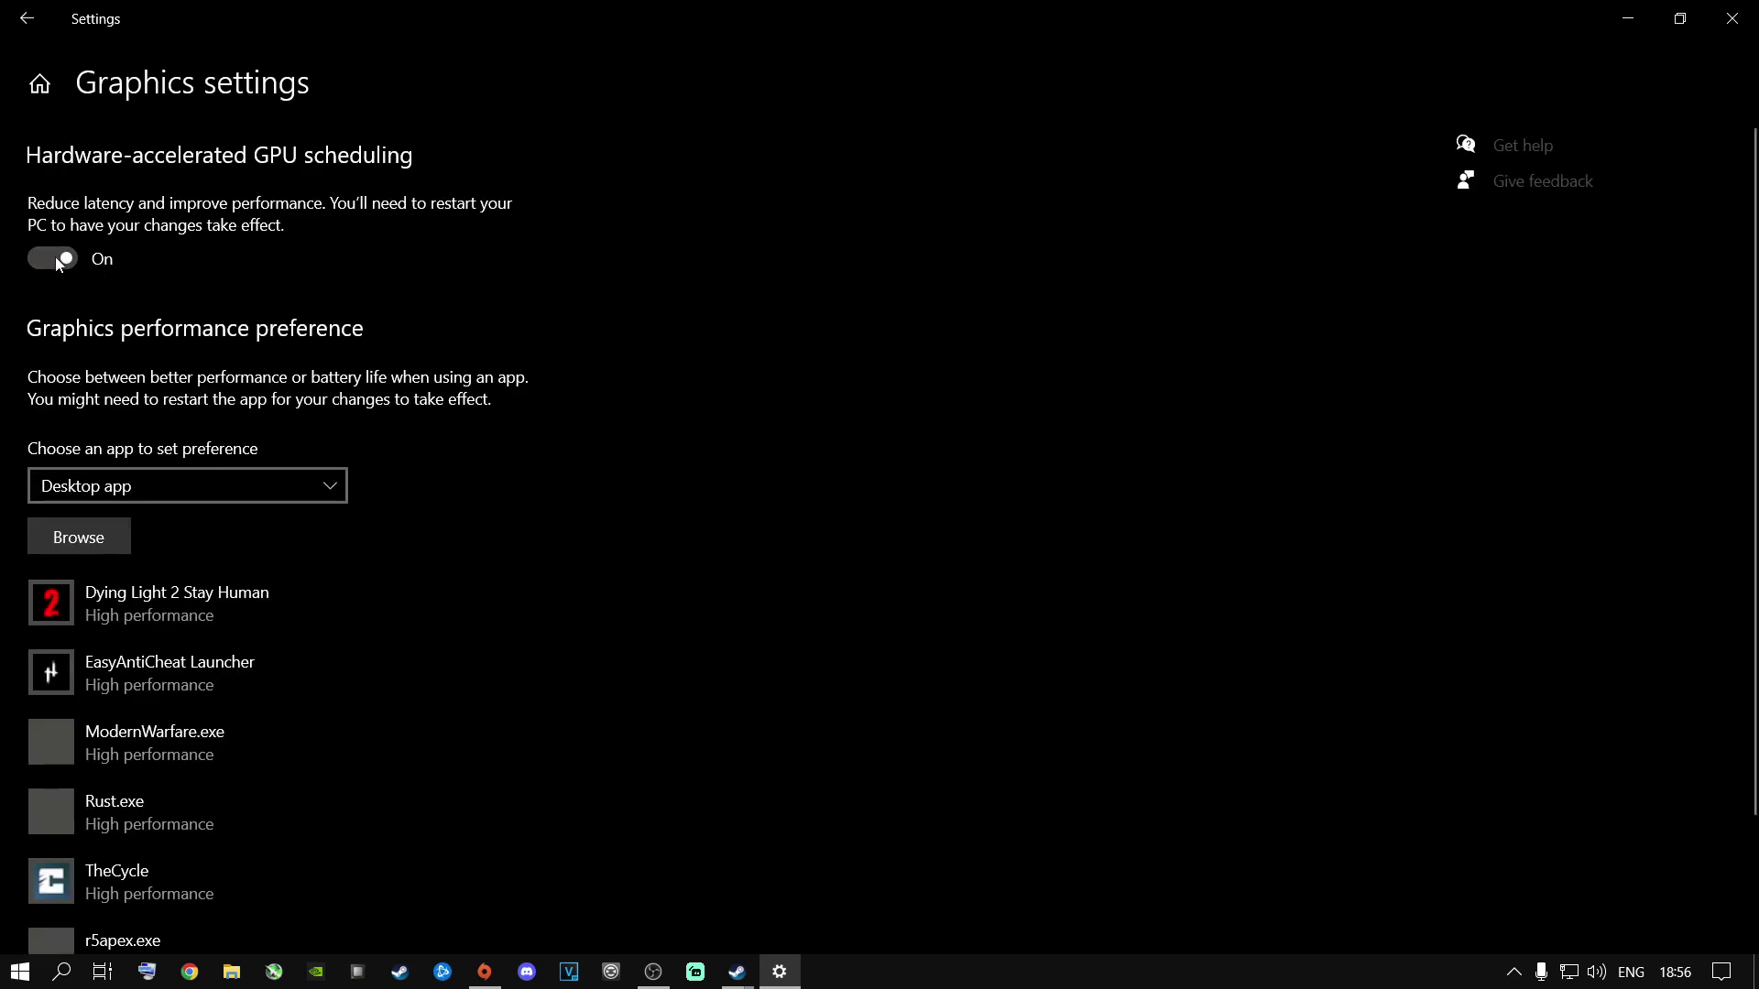
Review the GPU scheduling and per-app graphics performance preferences, and open and cancel the browse dialog for adding a desktop app
scroll(197, 435, "down", 3)
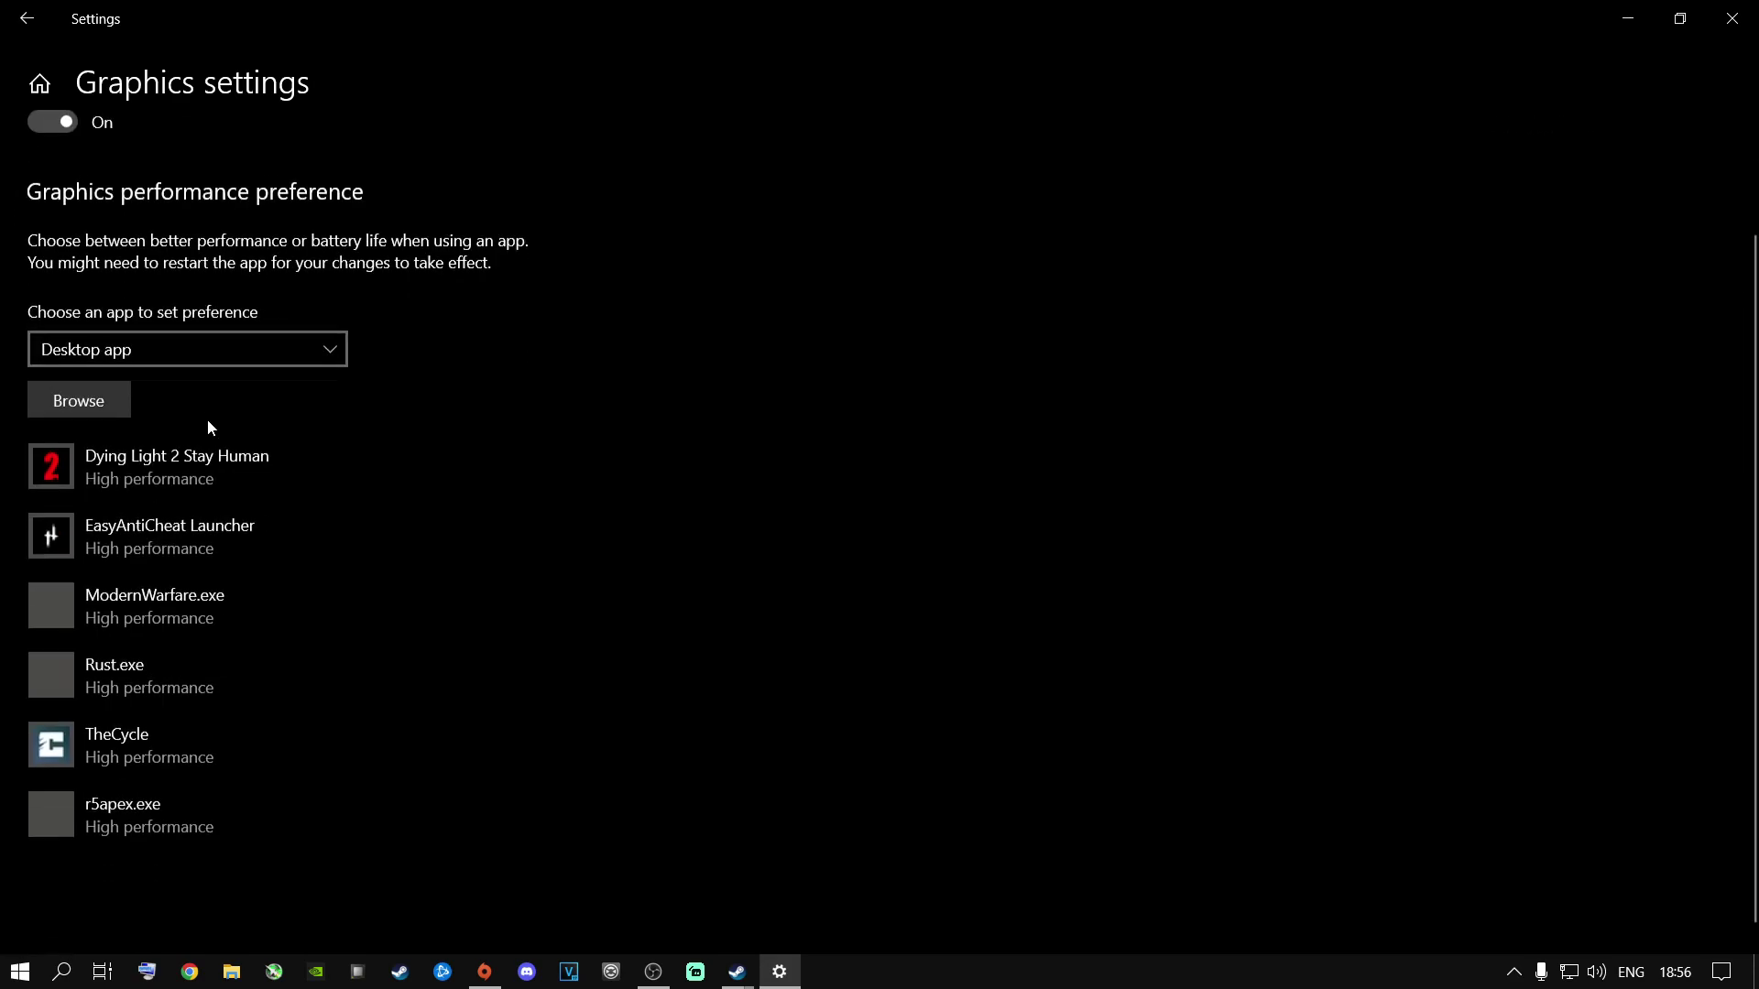
scroll(385, 453, "up", 3)
scroll(275, 595, "down", 3)
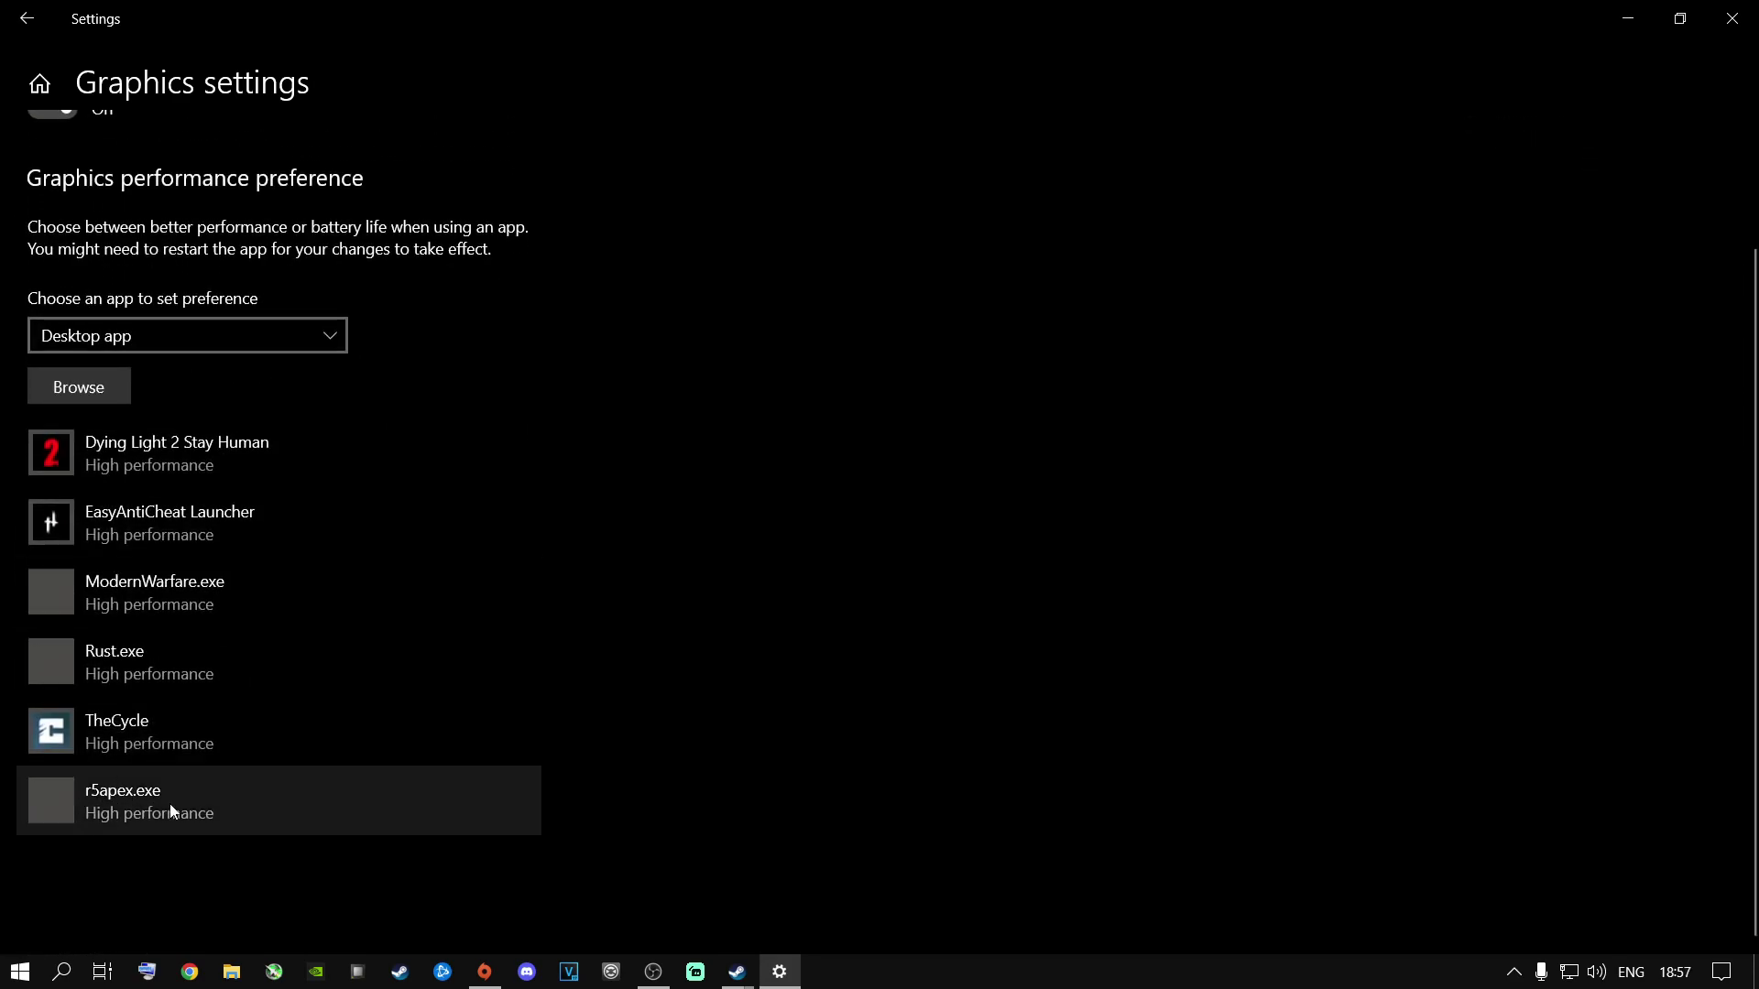
scroll(189, 620, "up", 3)
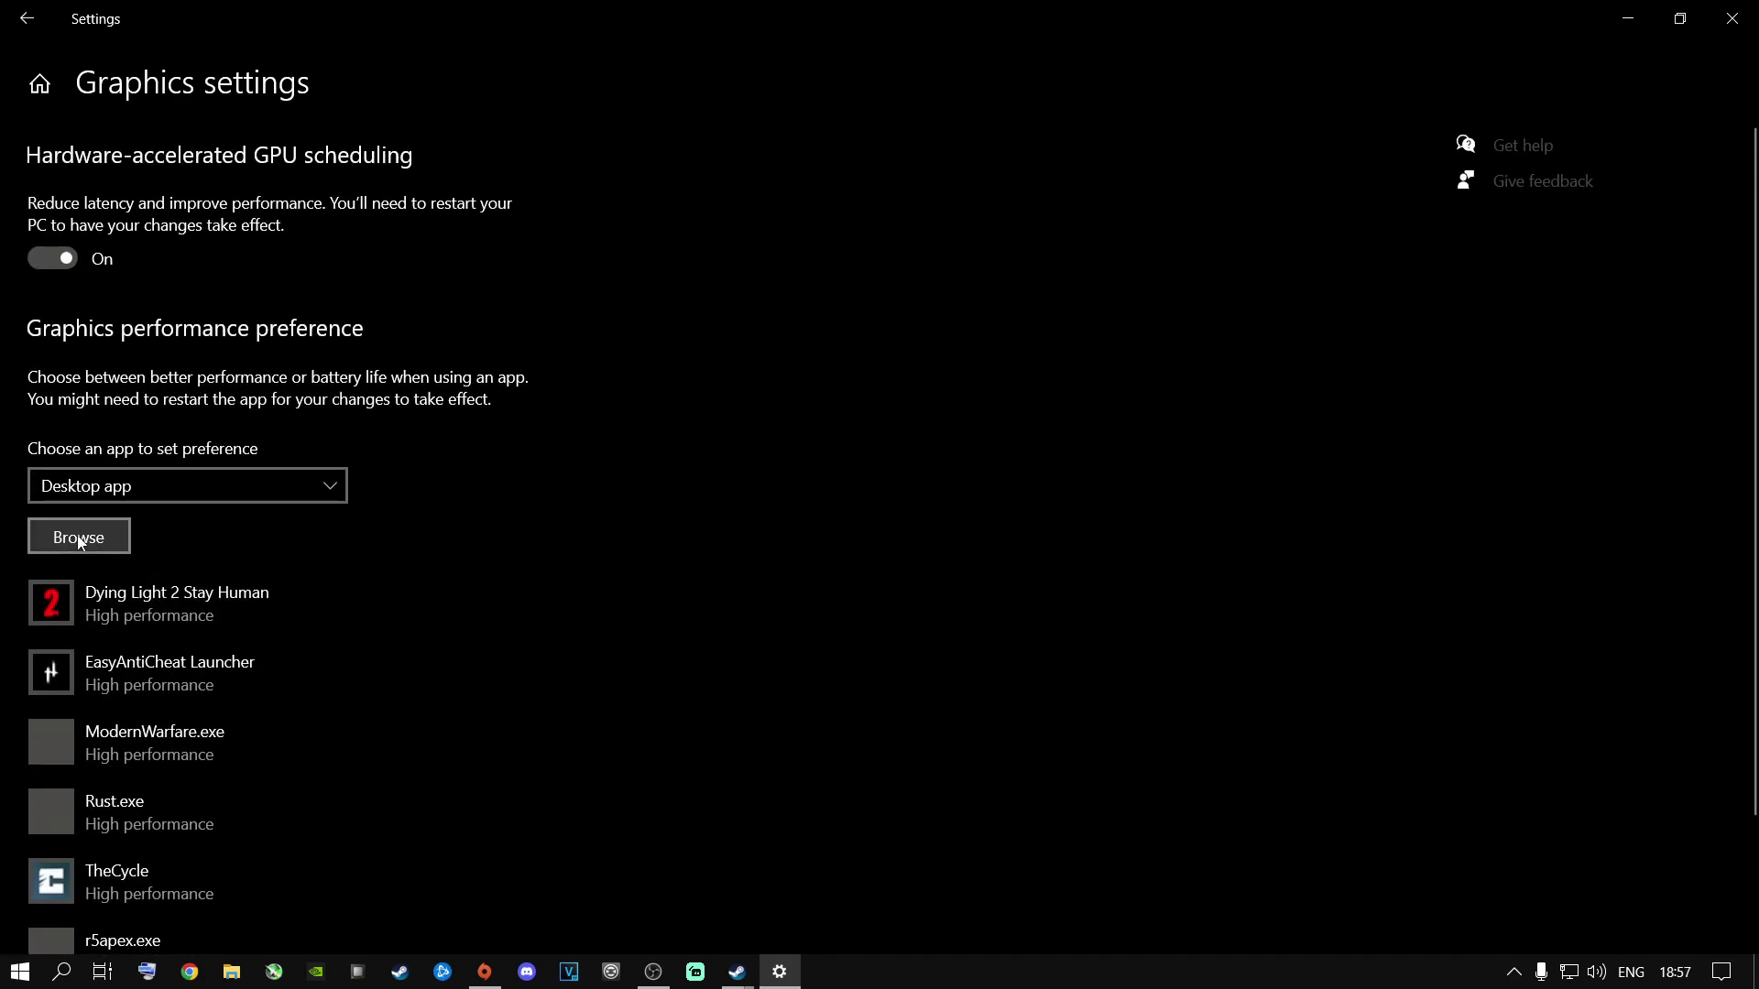
left_click(102, 539)
left_click(871, 33)
Remove r5apex.exe from the apps with a graphics performance preference
scroll(247, 641, "down", 3)
left_click(192, 825)
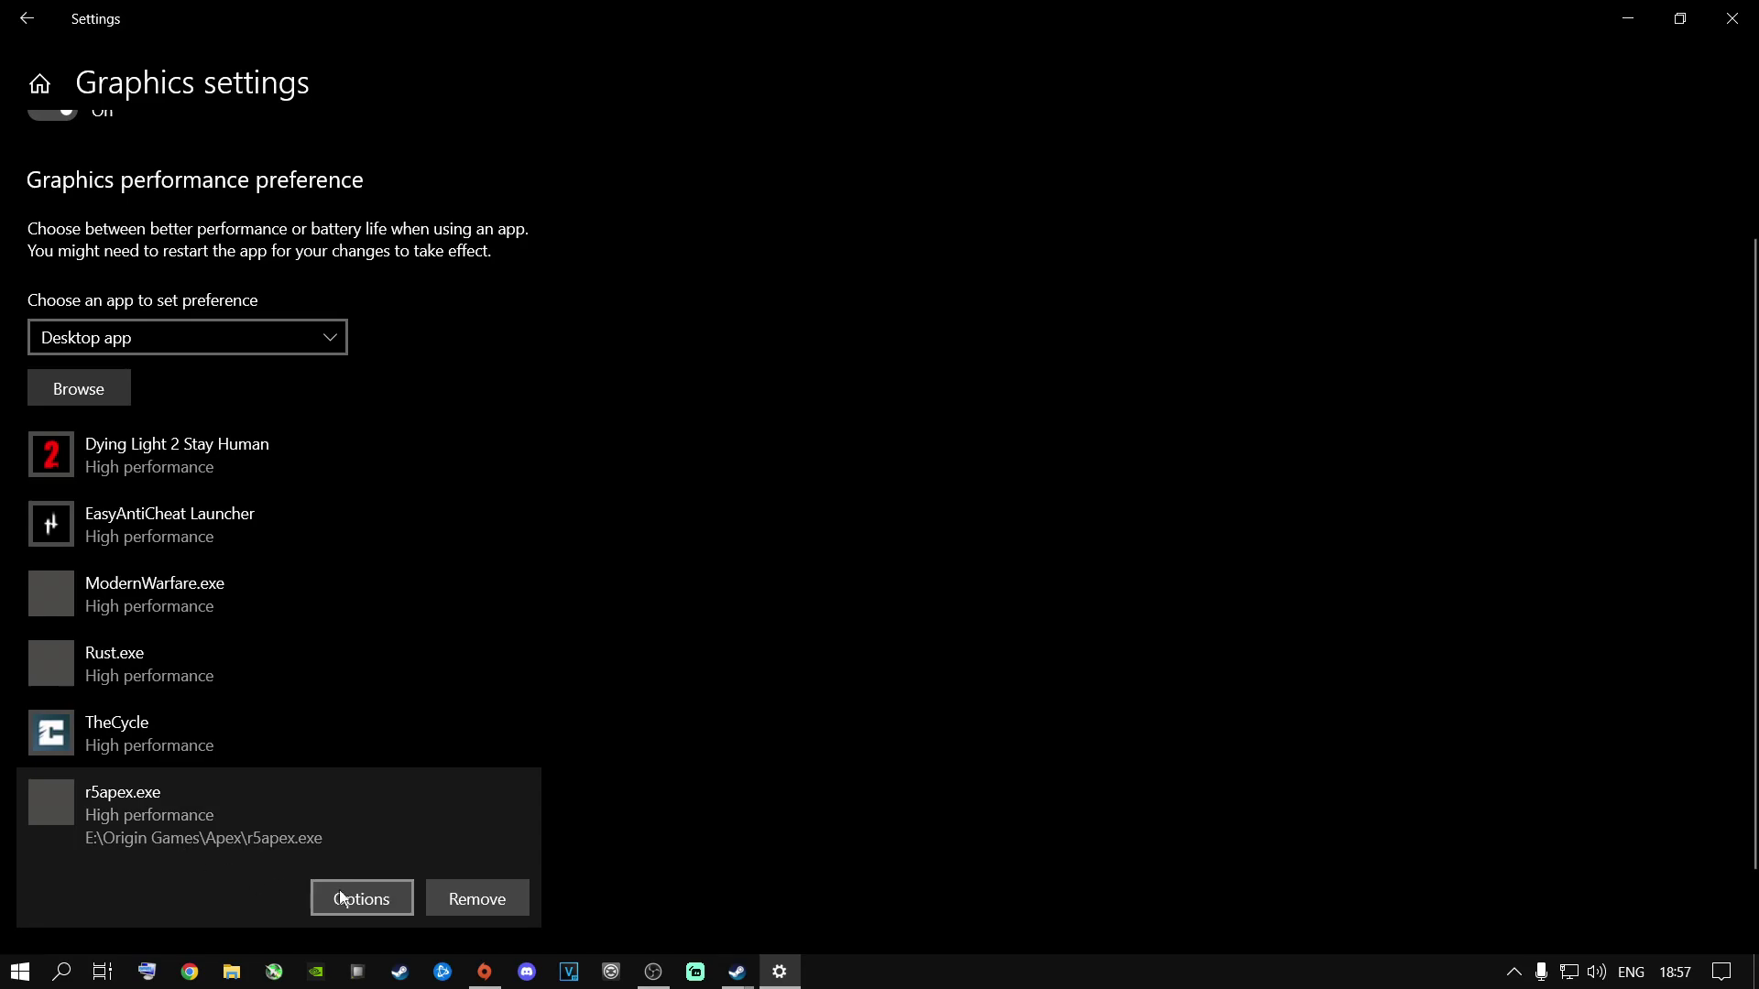
left_click(472, 901)
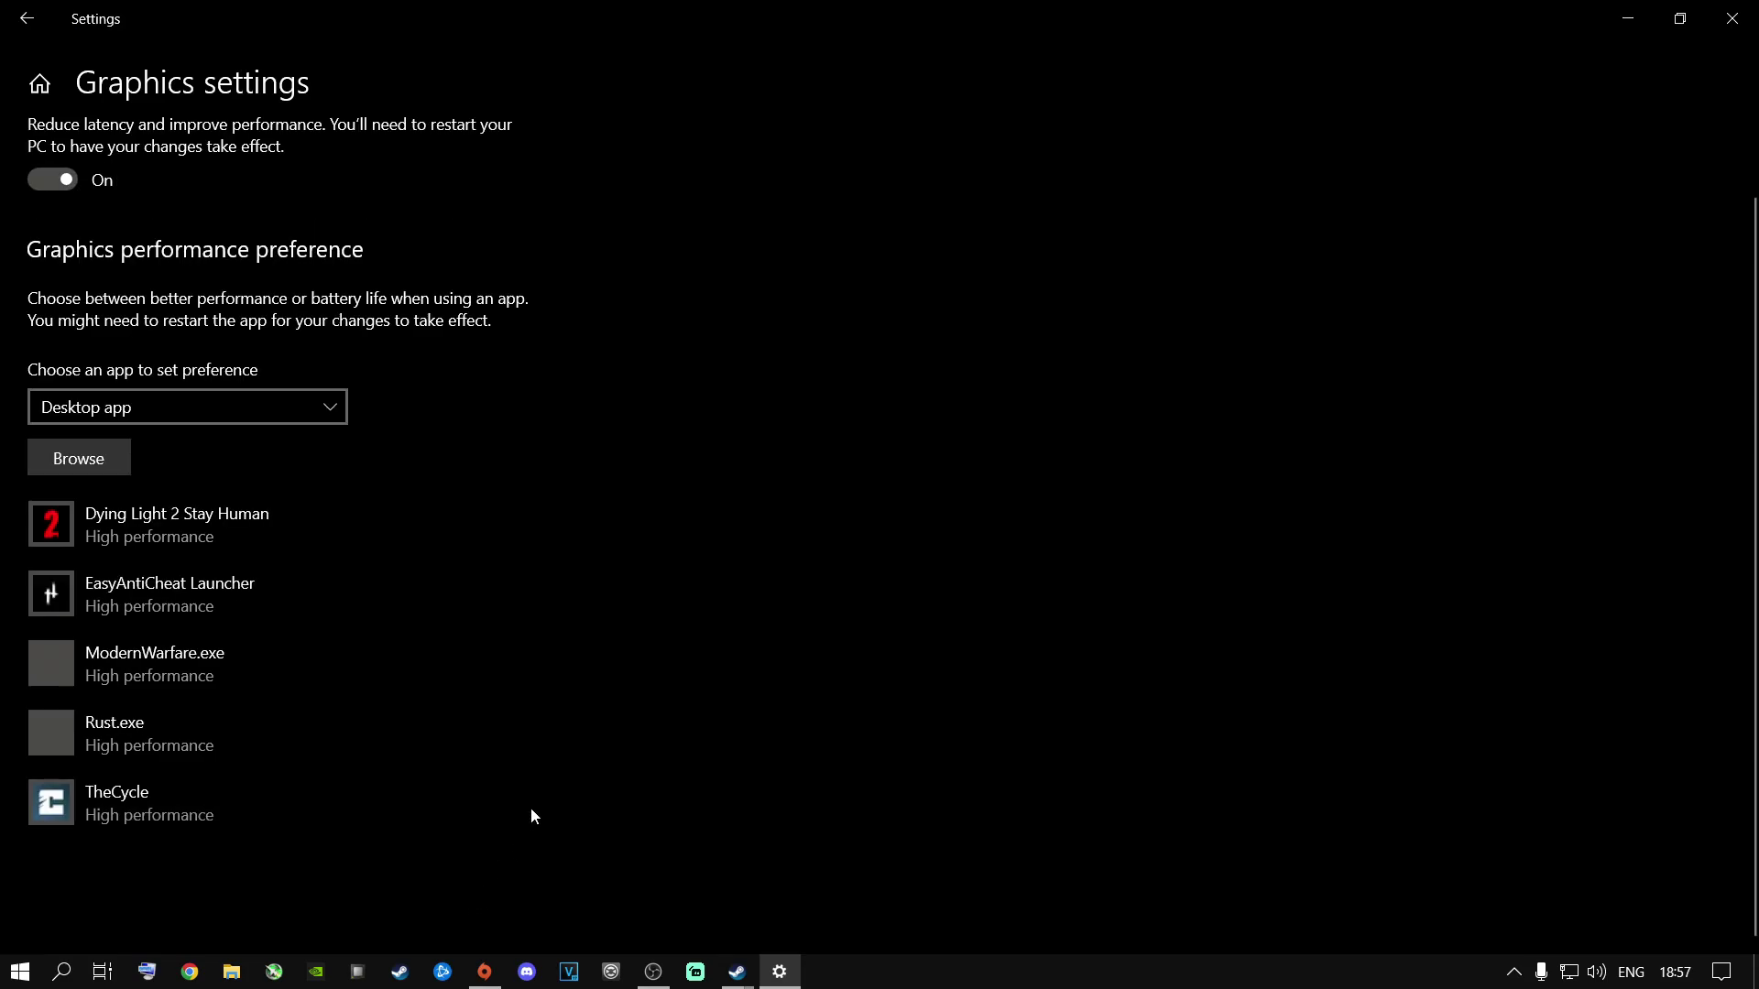
Add r5apex.exe from E:\Program Files (x86)\Origin Games\Apex as a desktop app with a graphics performance preference
left_click(109, 471)
scroll(596, 353, "down", 2)
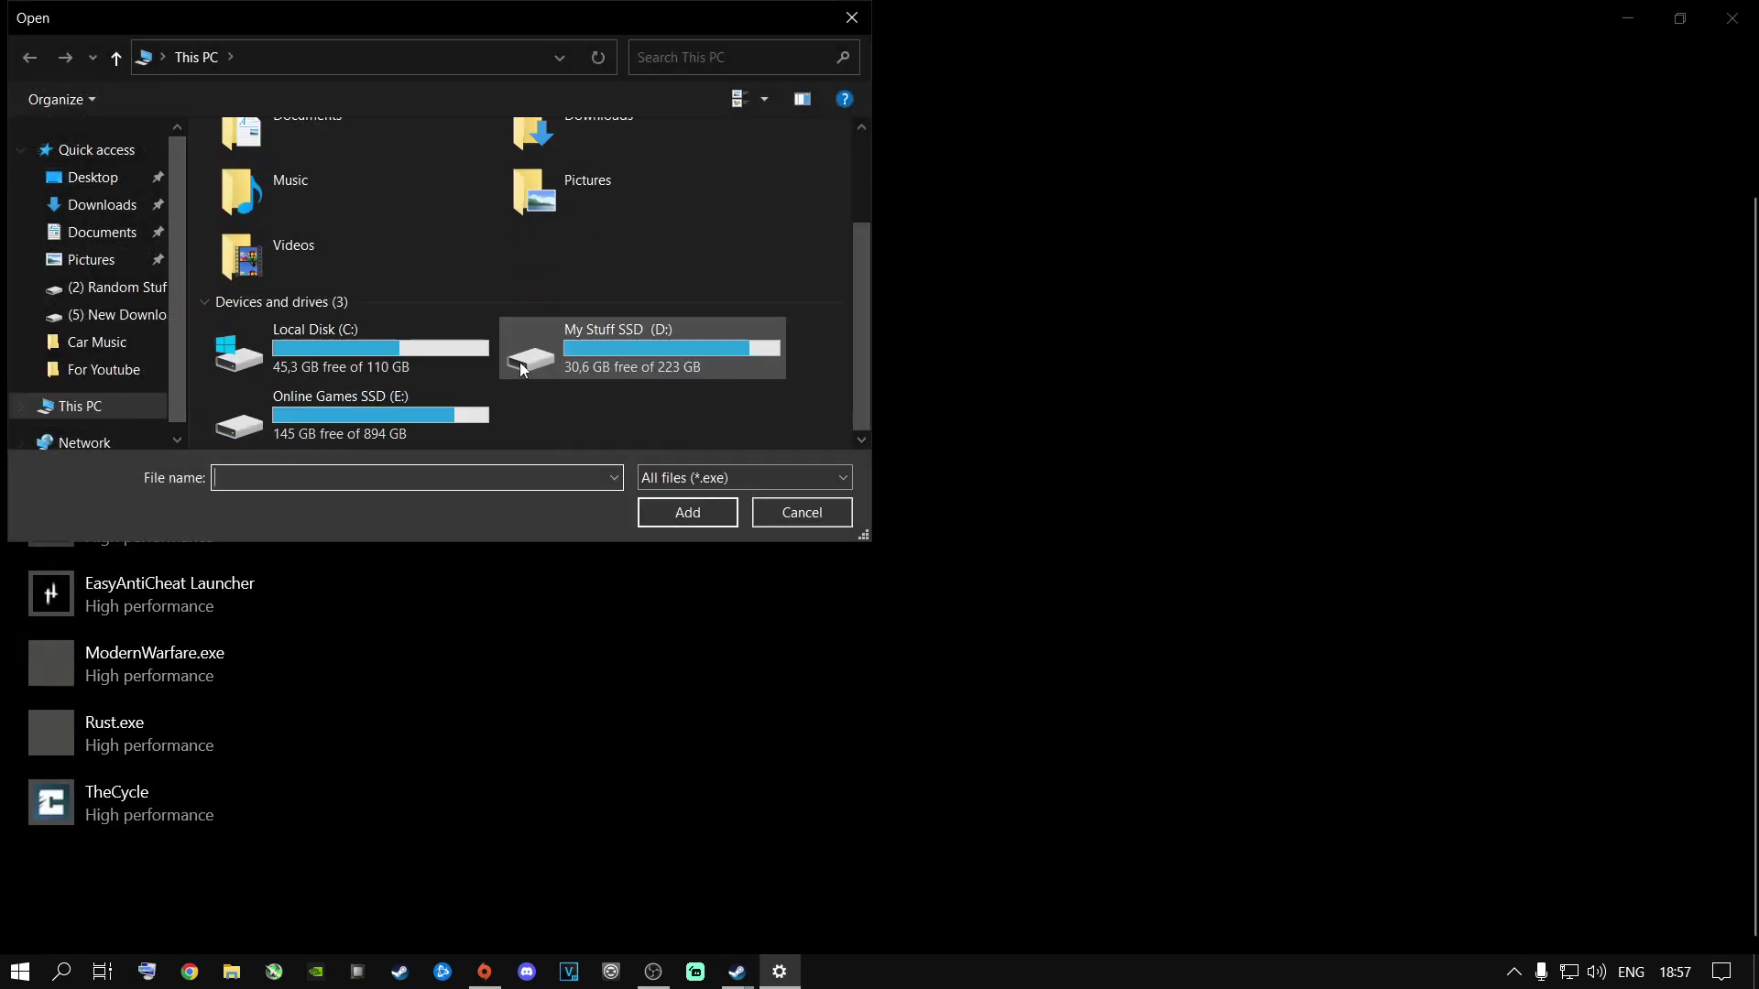
double_click(382, 399)
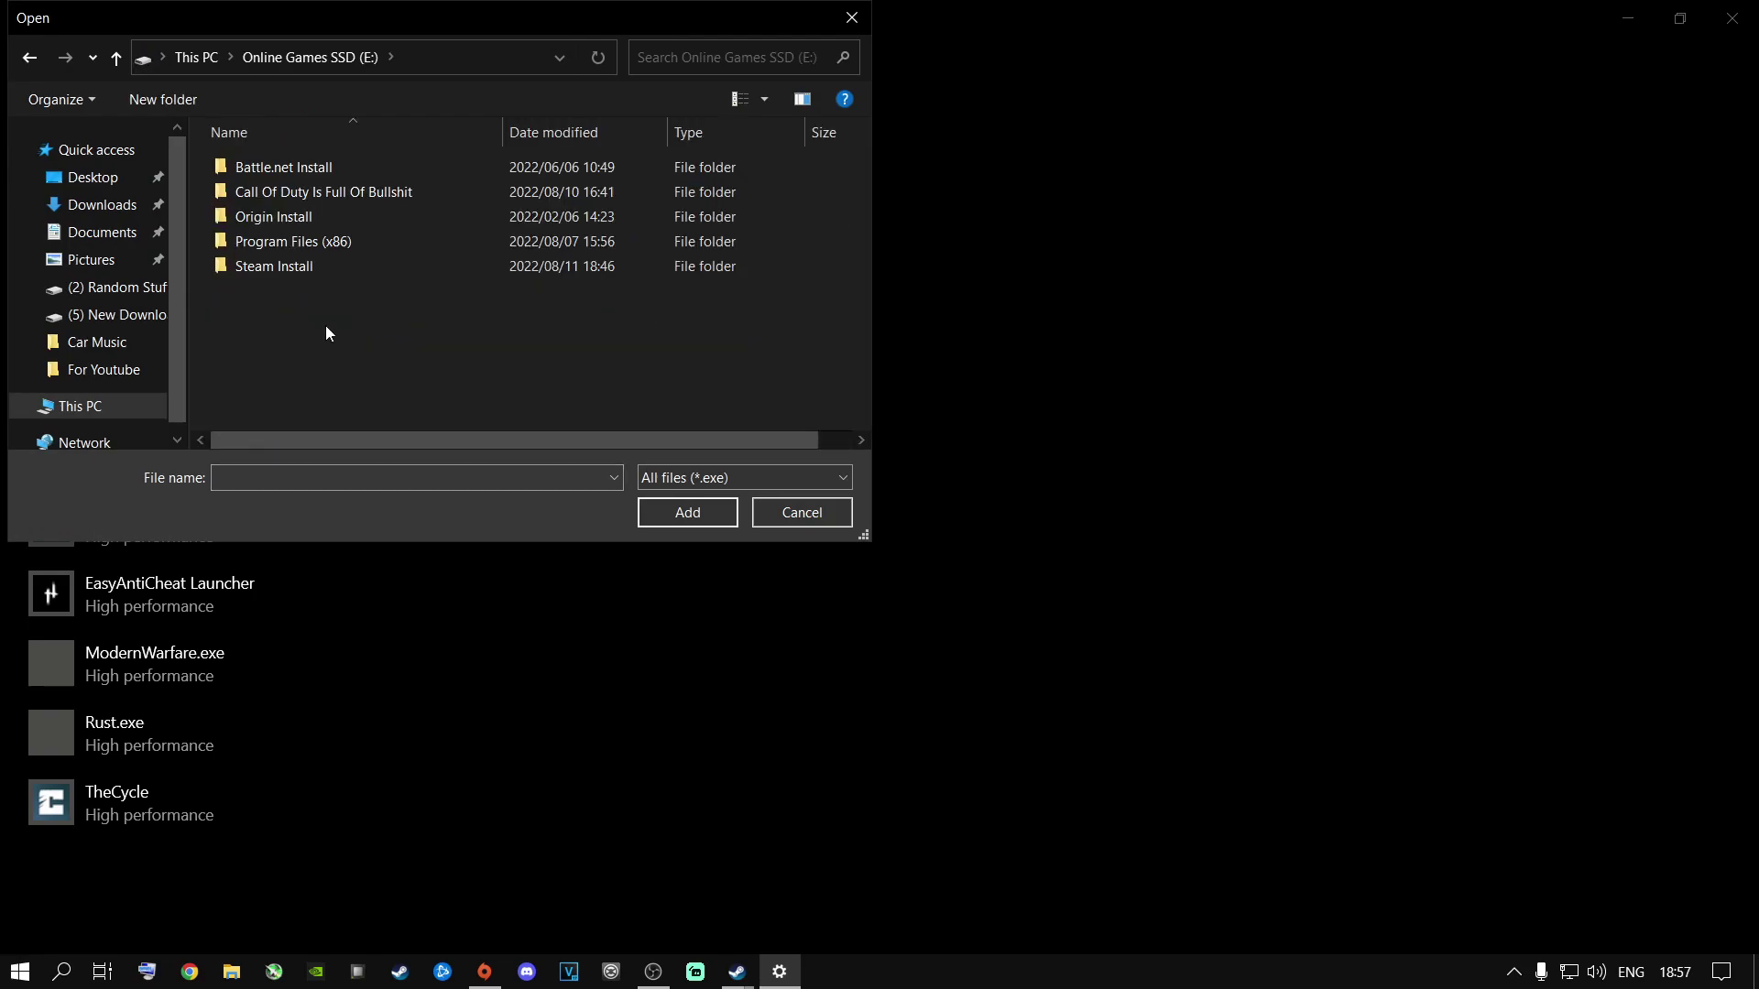
double_click(293, 244)
double_click(284, 169)
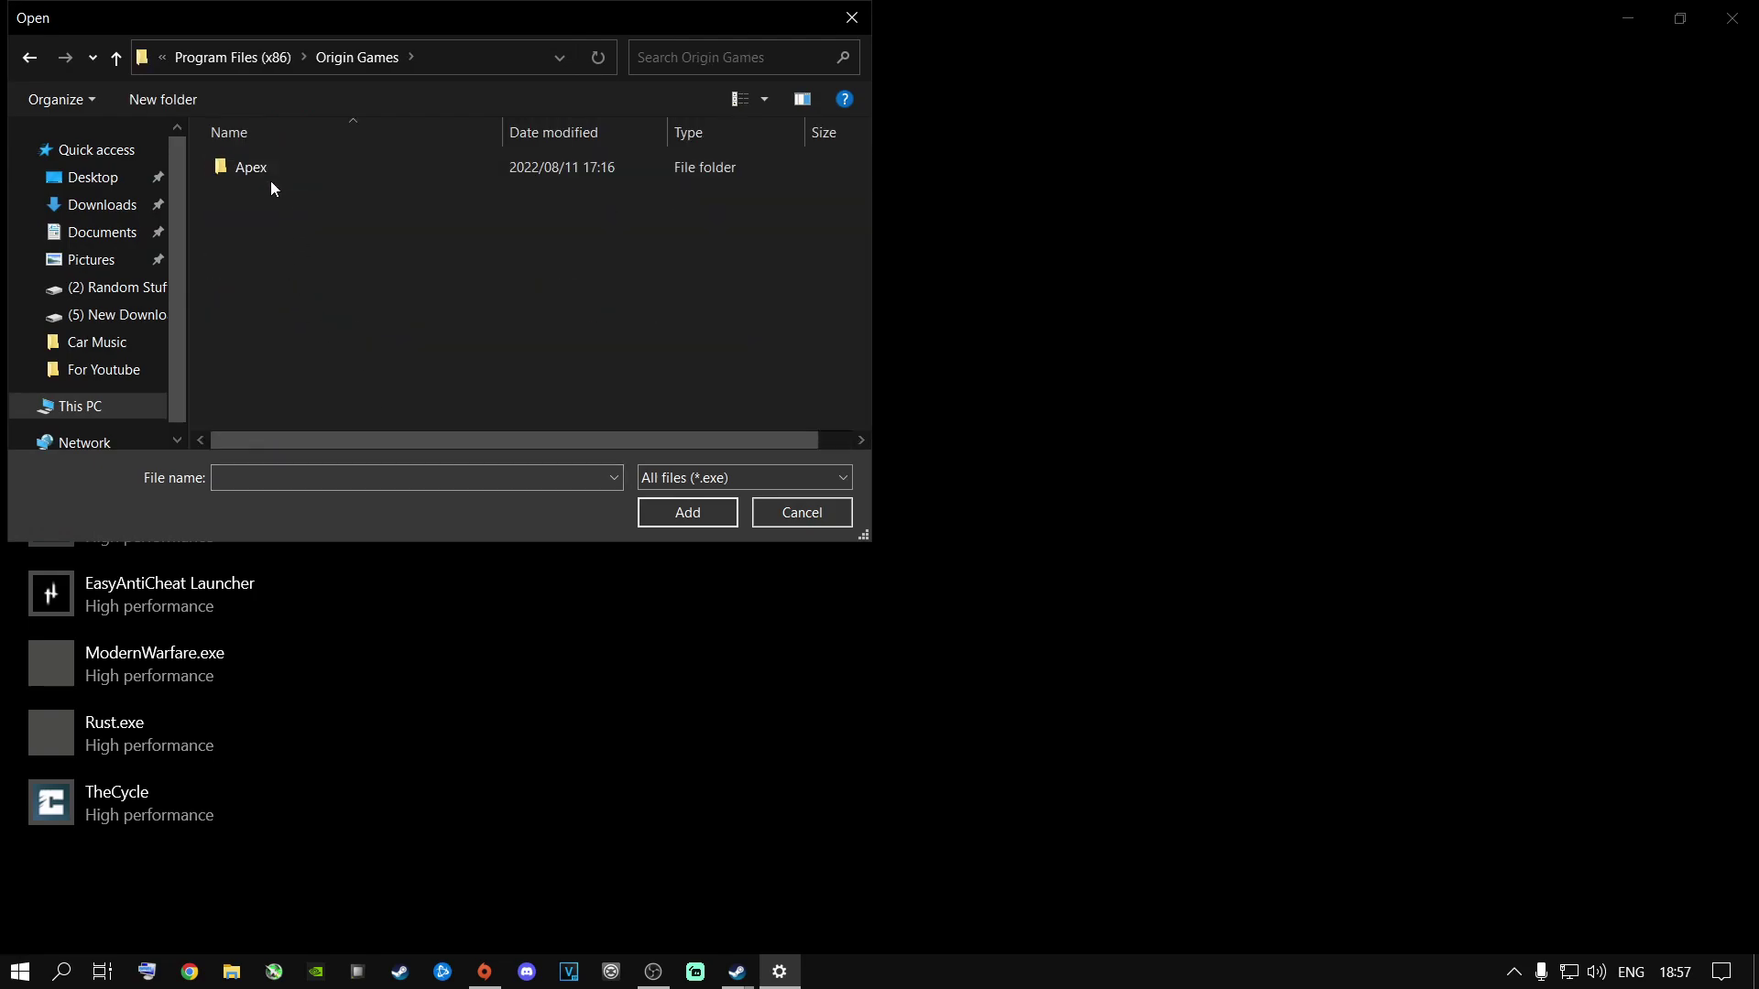
double_click(273, 174)
scroll(293, 275, "down", 1)
left_click(252, 421)
double_click(280, 420)
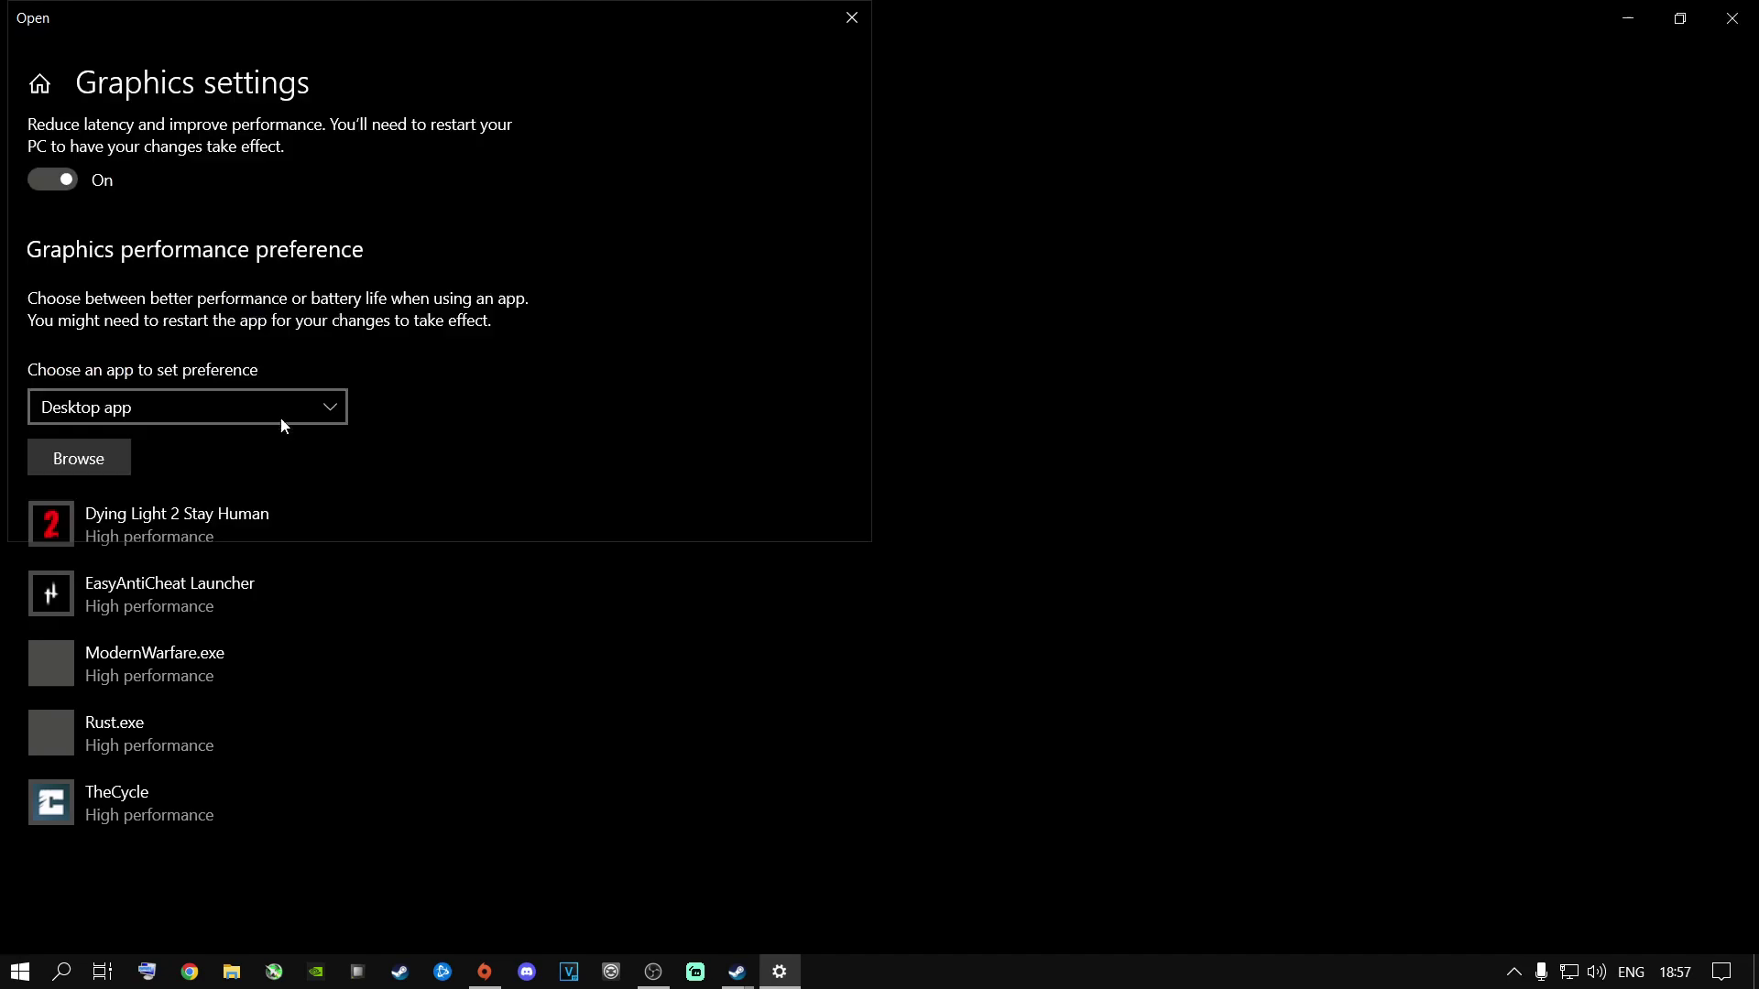
Set the graphics preference of Apex Legends to High performance, save it and close Settings
left_click(80, 514)
left_click(361, 631)
left_click(708, 550)
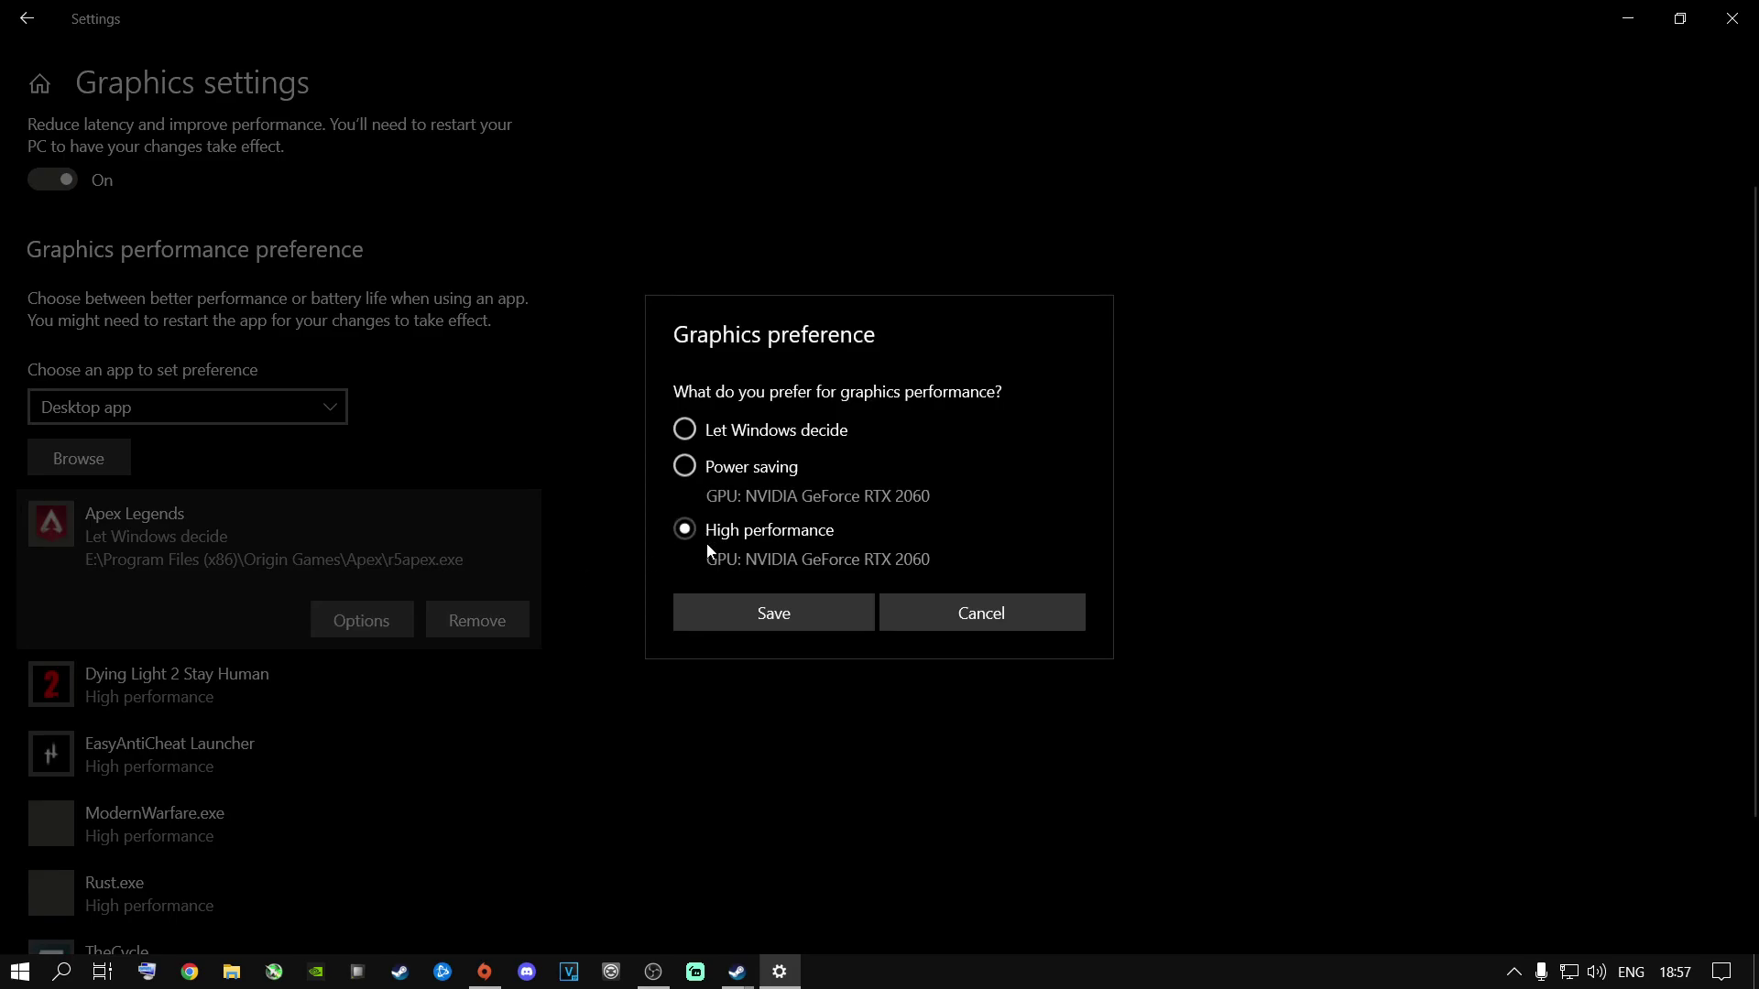
left_click(761, 619)
left_click(1732, 18)
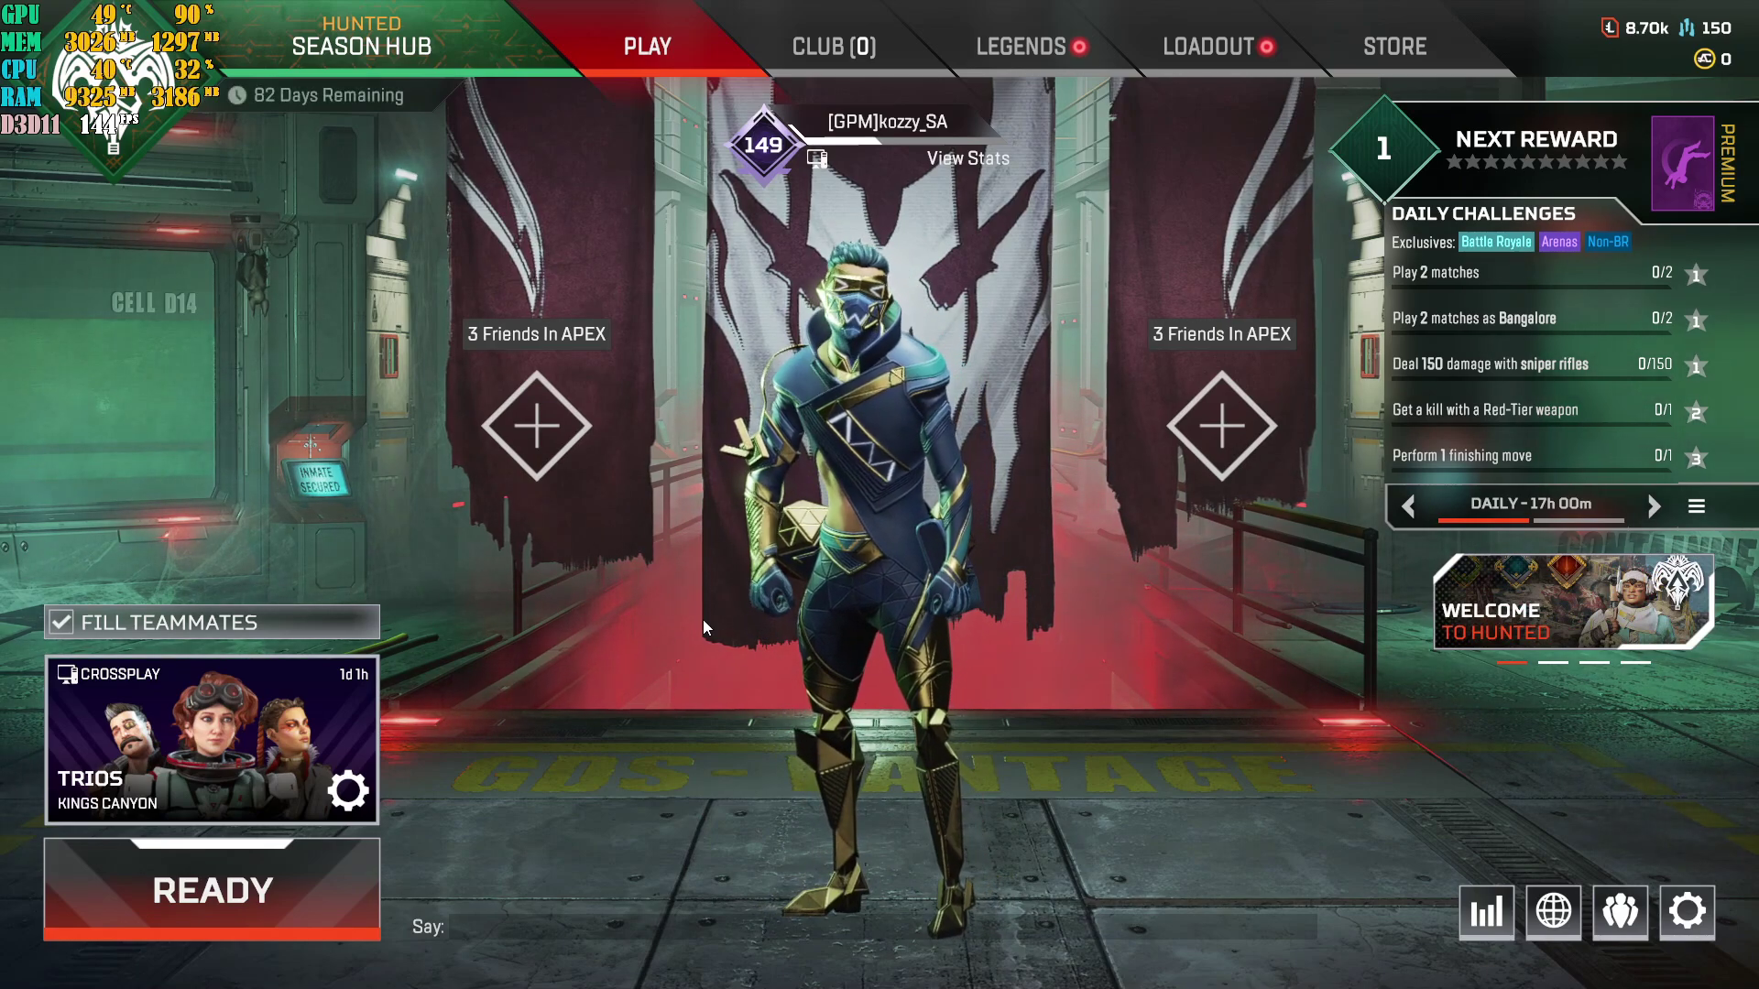
In Apex Legends, open the game's video settings from the lobby
left_click(1686, 907)
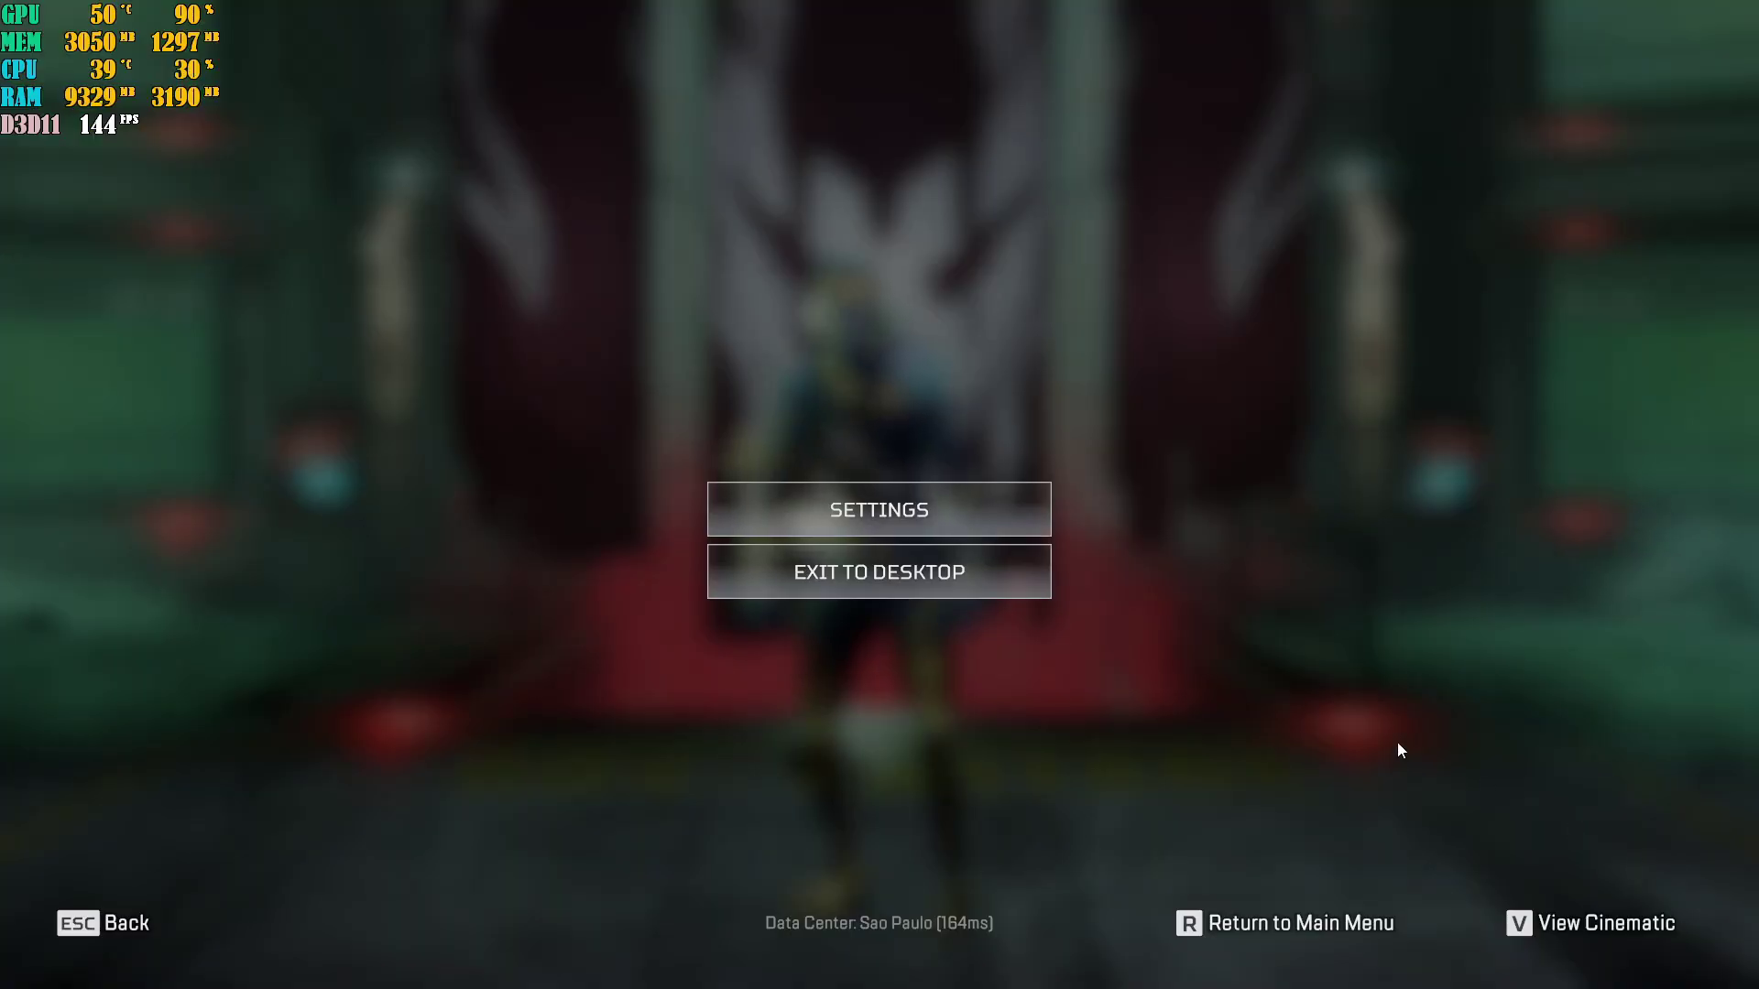
left_click(877, 506)
left_click(987, 71)
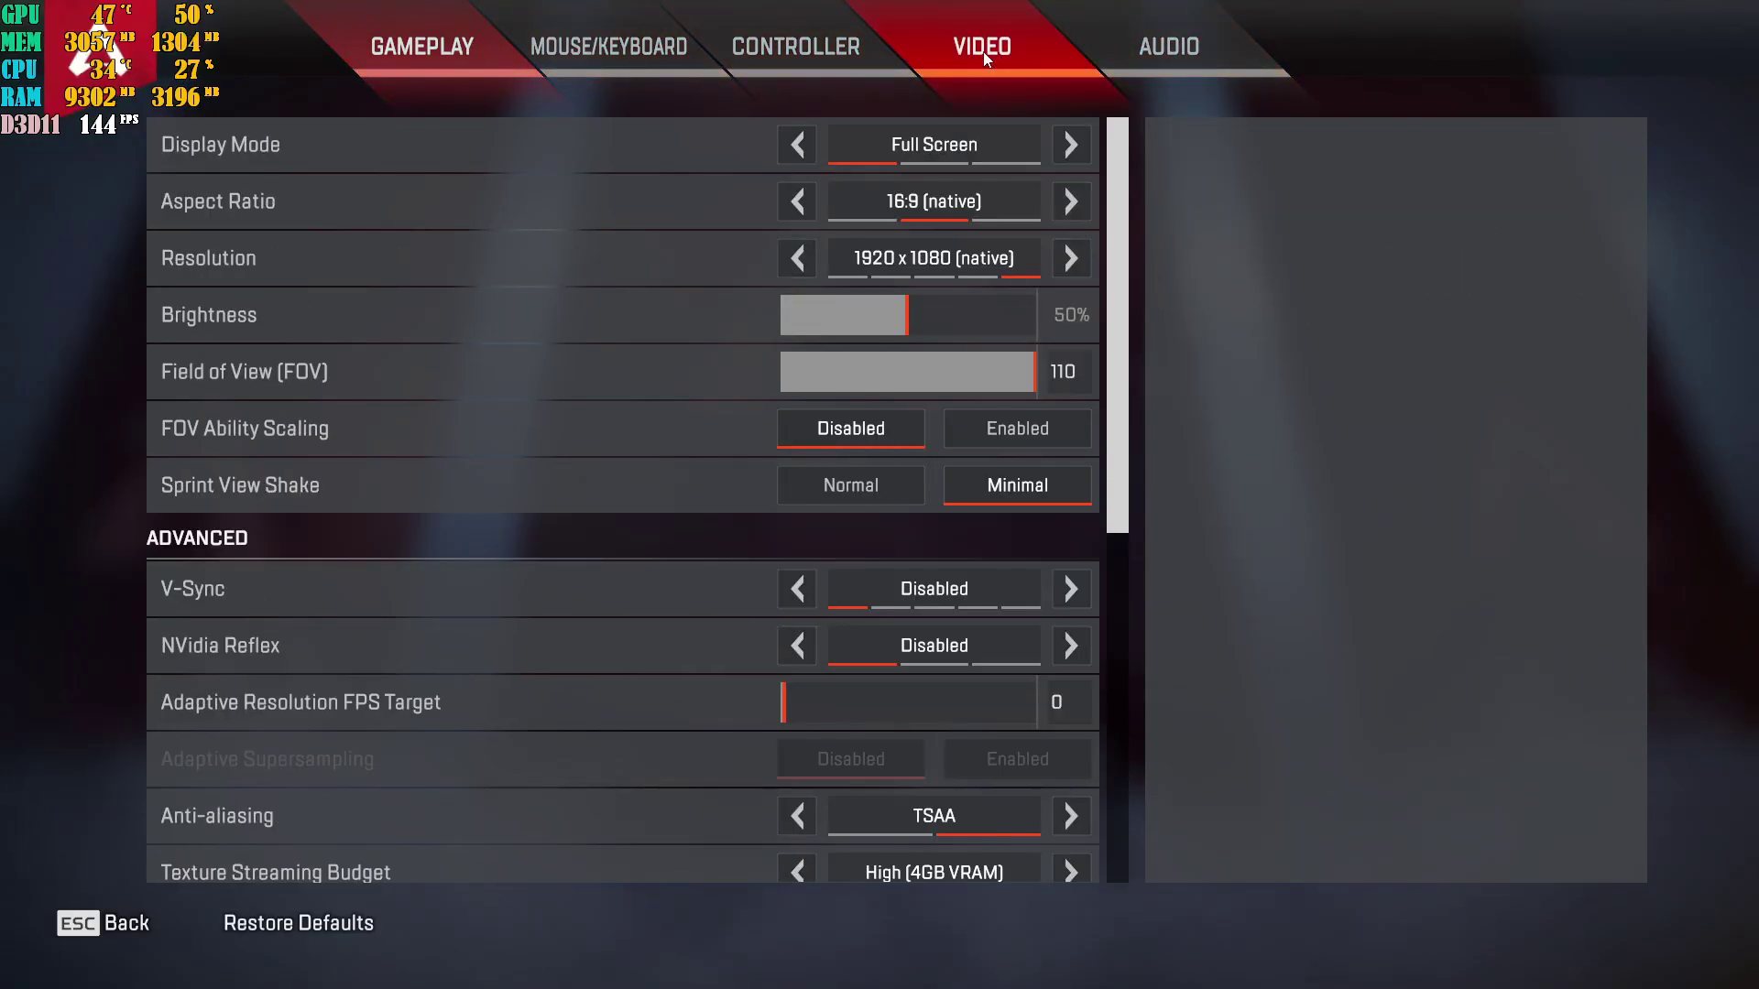